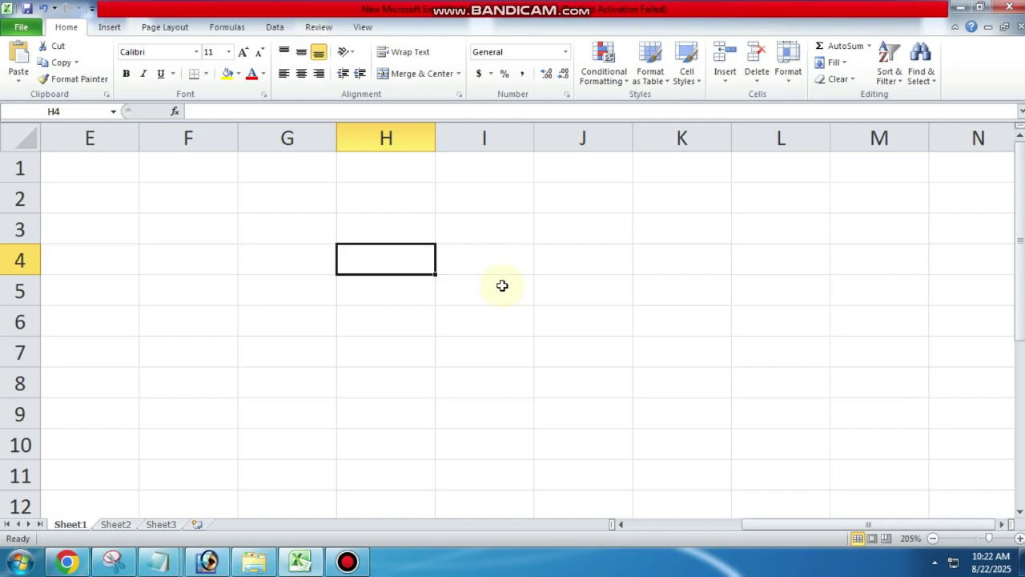
Enter the numbers 10, 10, 20 and 15 down column G, in cells G4 to G7.
{"action": "left_click", "coordinate": [309, 265]}
{"action": "left_click", "coordinate": [389, 299]}
{"action": "left_click", "coordinate": [290, 255]}
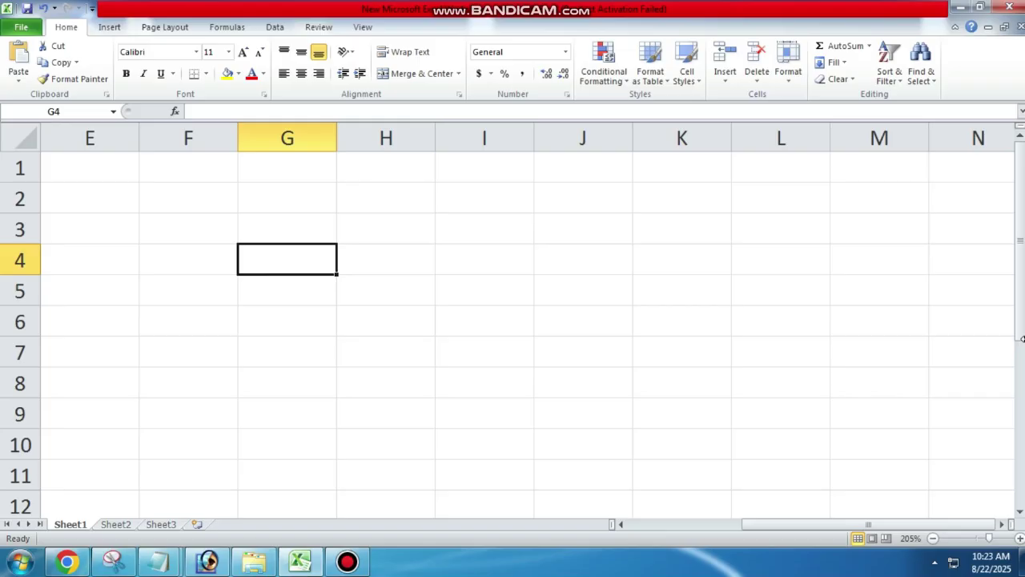
{"action": "type", "text": "10"}
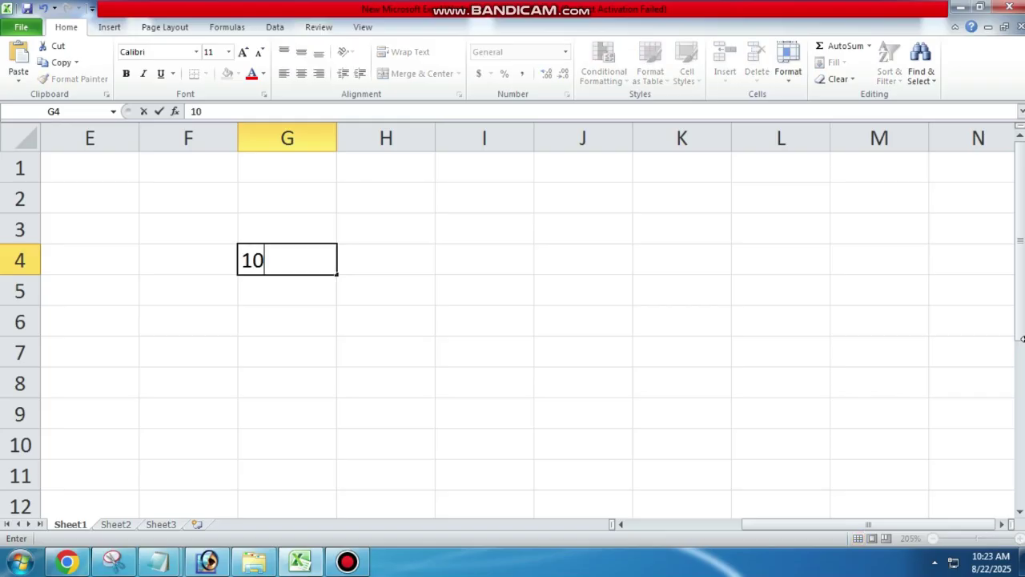
{"action": "key", "text": "Return"}
{"action": "type", "text": "10"}
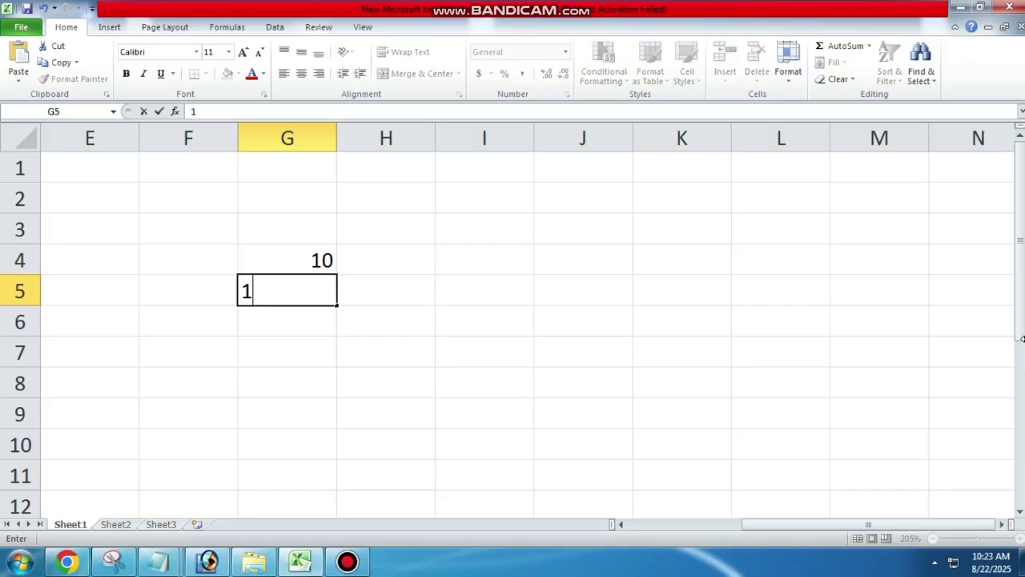
{"action": "key", "text": "Return"}
{"action": "type", "text": "20"}
{"action": "key", "text": "Return"}
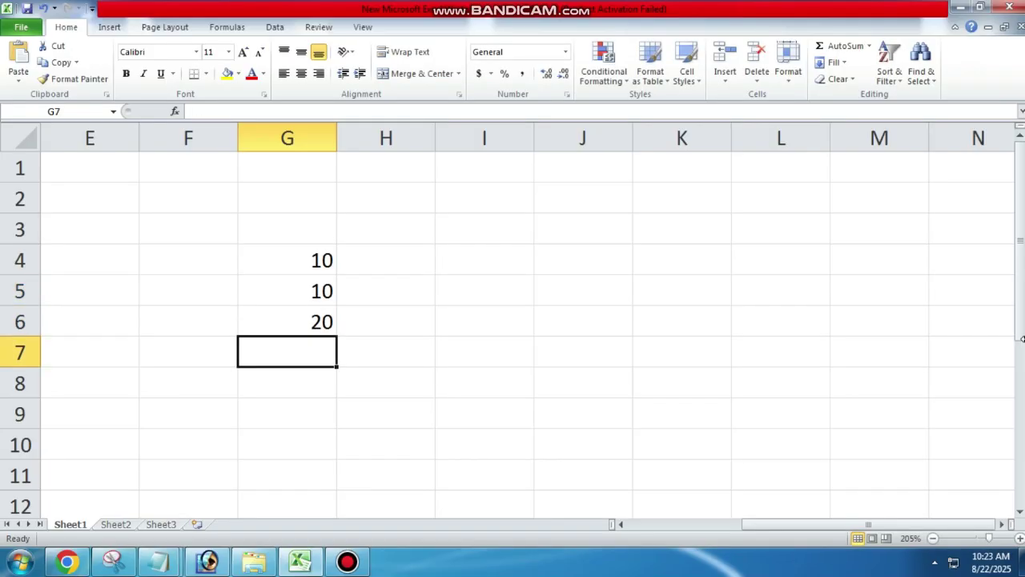
{"action": "type", "text": "15"}
{"action": "key", "text": "Tab"}
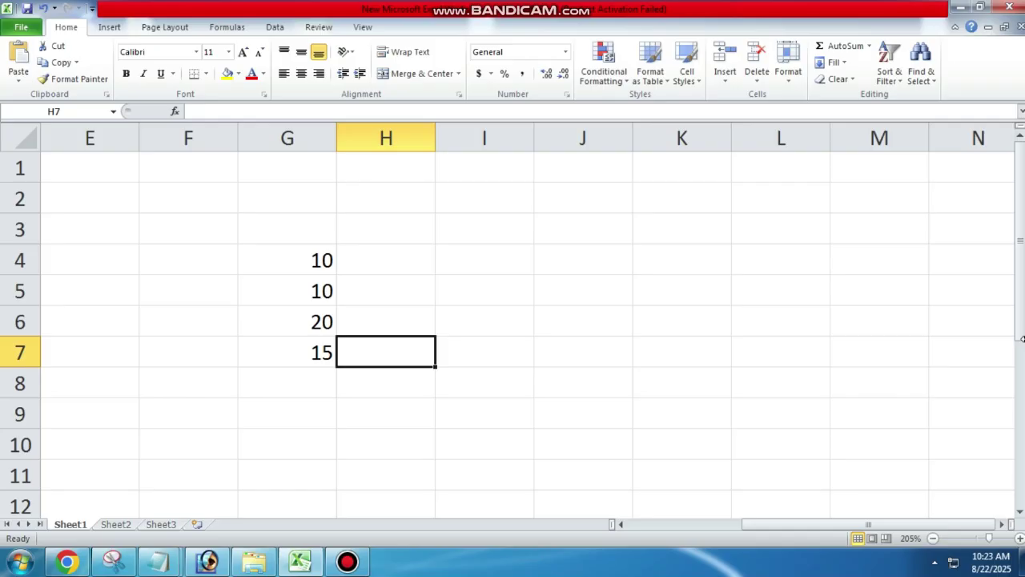
{"action": "type", "text": "54"}
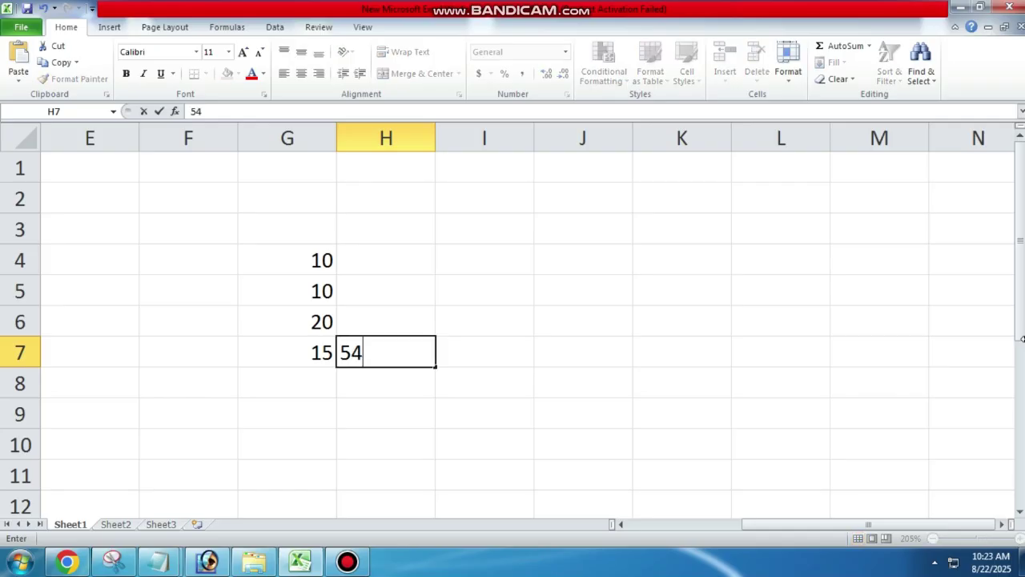
{"action": "key", "text": "Up"}
{"action": "key", "text": "Down"}
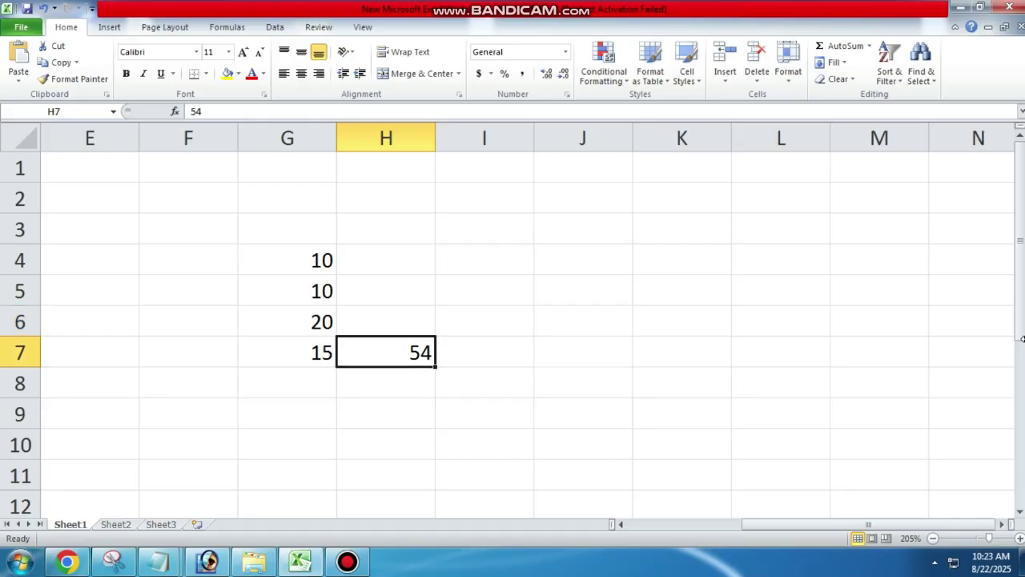
Fill column H from H7 up to H4 with the numbers 15, 30, 12 and 25.
{"action": "type", "text": "15"}
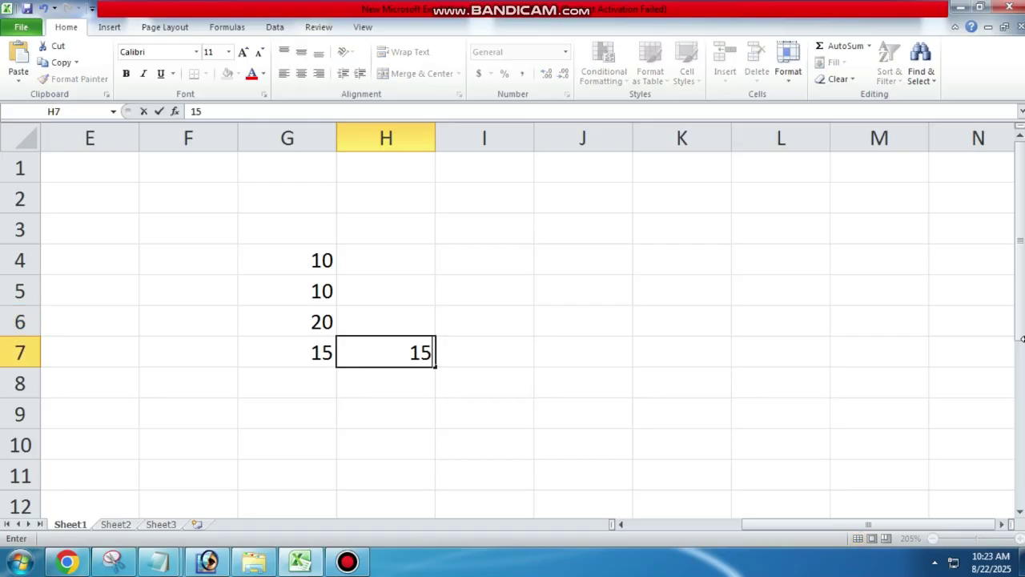
{"action": "key", "text": "Up"}
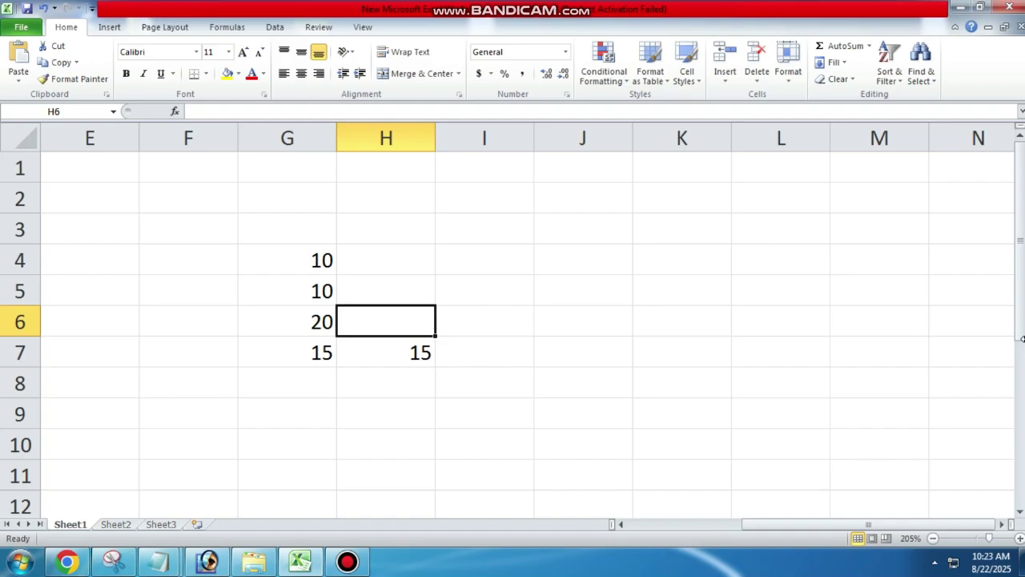
{"action": "type", "text": "30"}
{"action": "key", "text": "Up"}
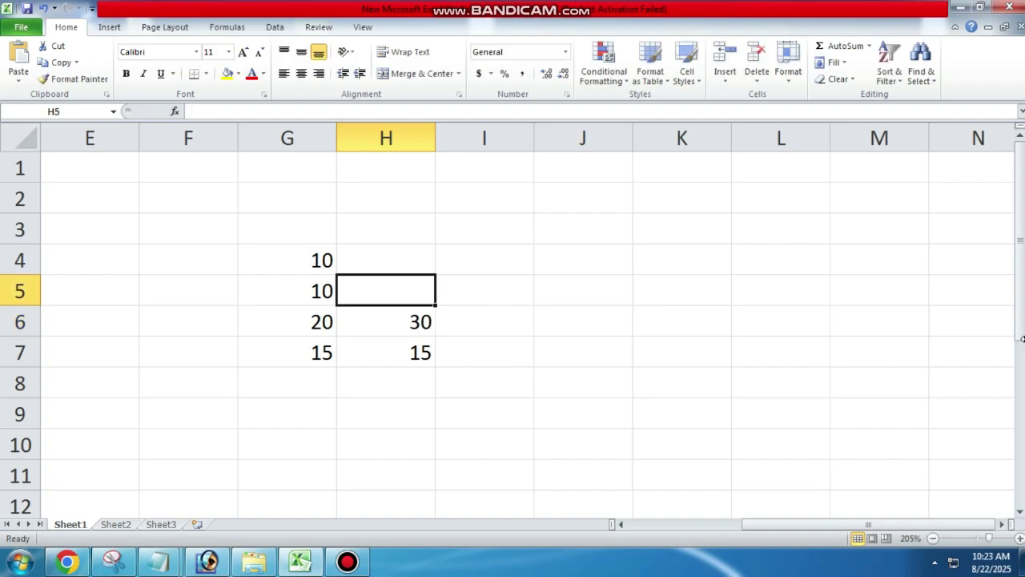
{"action": "type", "text": "12"}
{"action": "key", "text": "Up"}
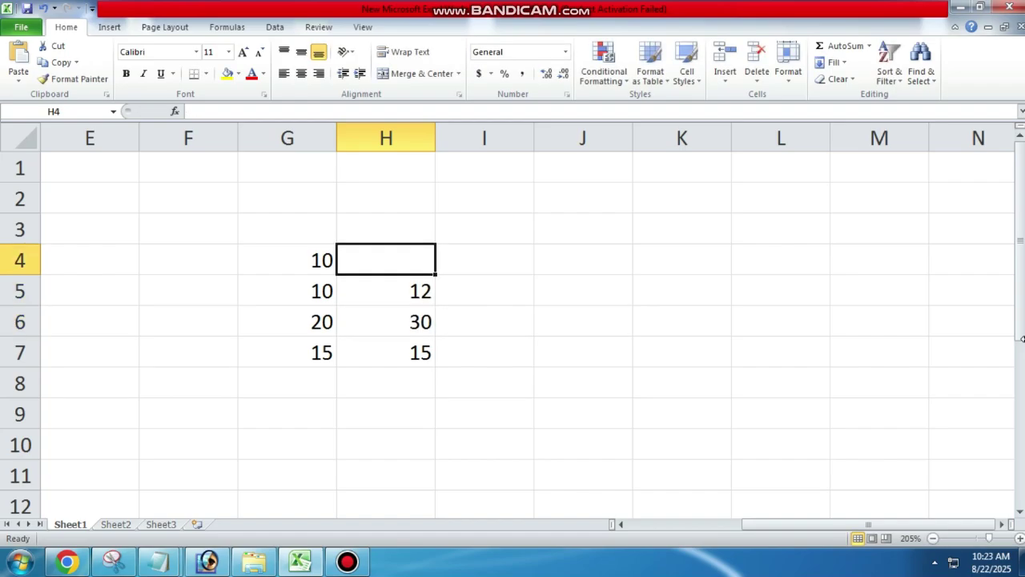
{"action": "type", "text": "25"}
{"action": "key", "text": "Return"}
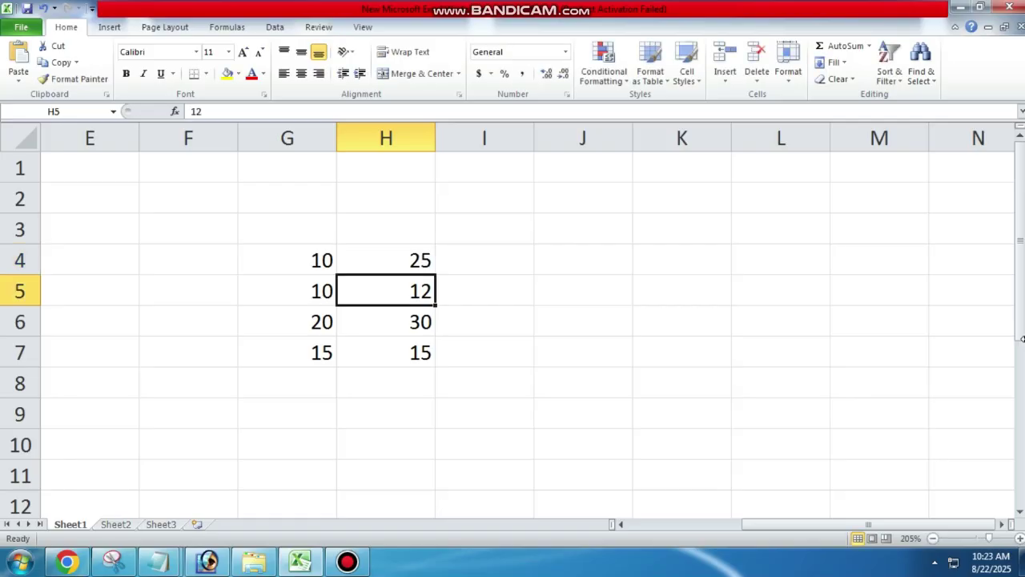
Extend column G with 12 in cell G8 and 4 in cell G9.
{"action": "key", "text": "Down"}
{"action": "key", "text": "Down"}
{"action": "key", "text": "Right"}
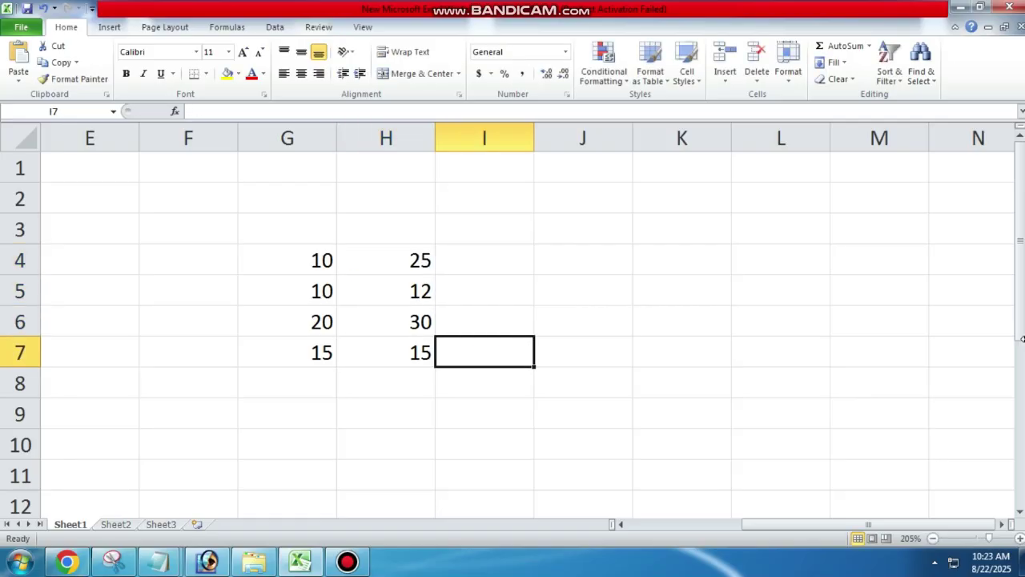
{"action": "key", "text": "Left"}
{"action": "key", "text": "Left"}
{"action": "key", "text": "Down"}
{"action": "type", "text": "12"}
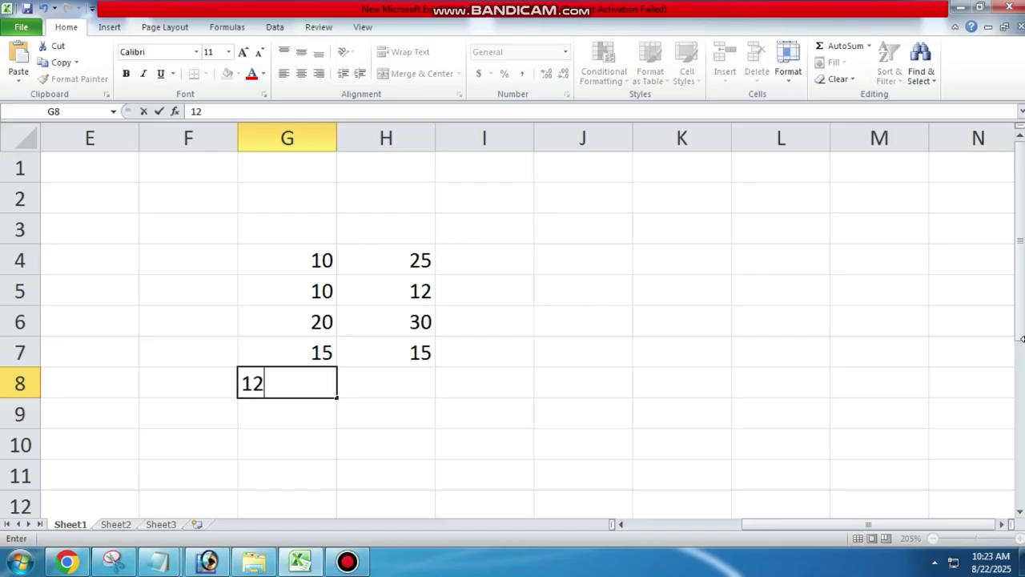
{"action": "key", "text": "Return"}
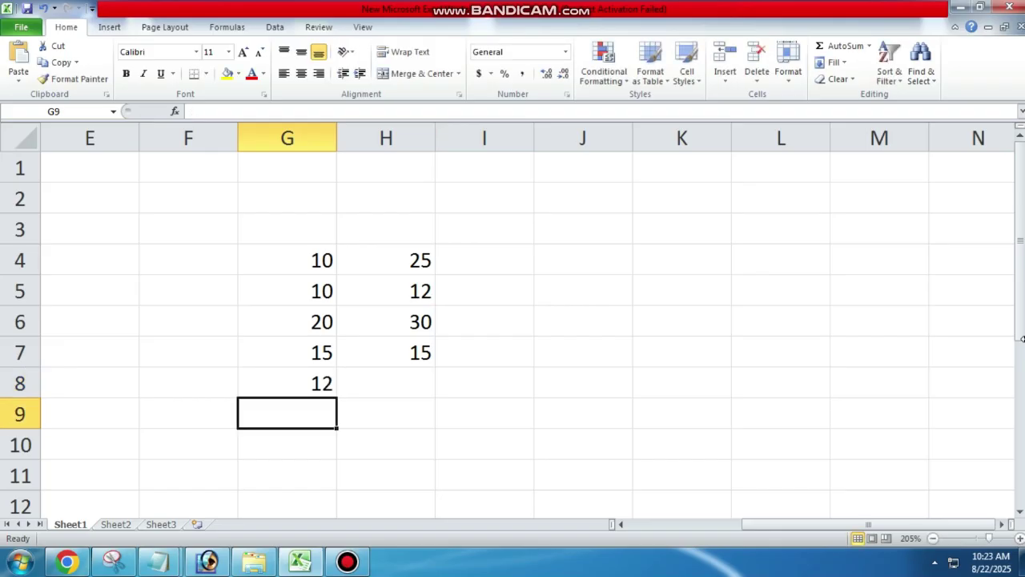
{"action": "type", "text": "4"}
{"action": "key", "text": "Tab"}
Extend column H with 5 in cell H8 and 3 in cell H9.
{"action": "key", "text": "Up"}
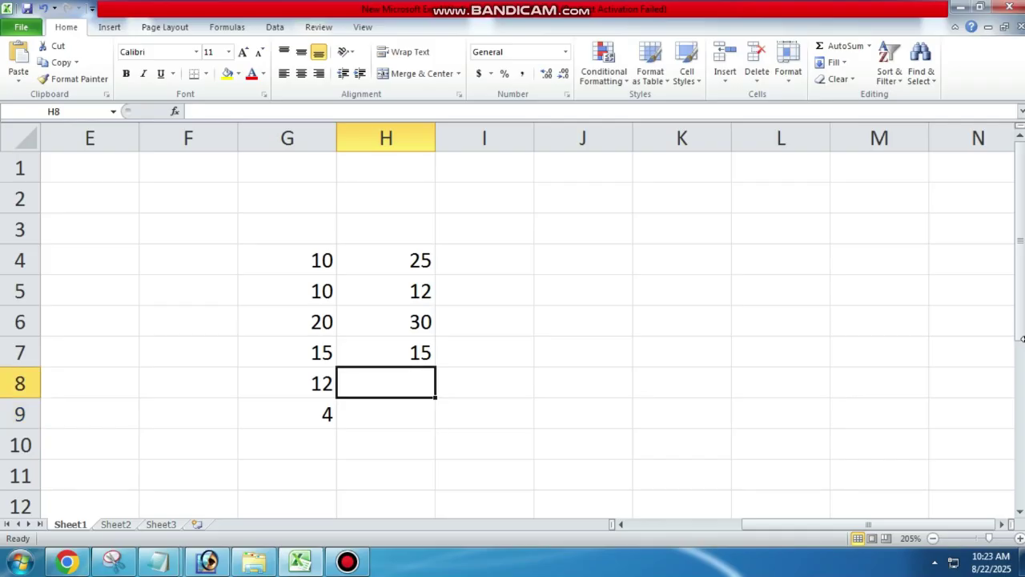
{"action": "type", "text": "5"}
{"action": "key", "text": "Return"}
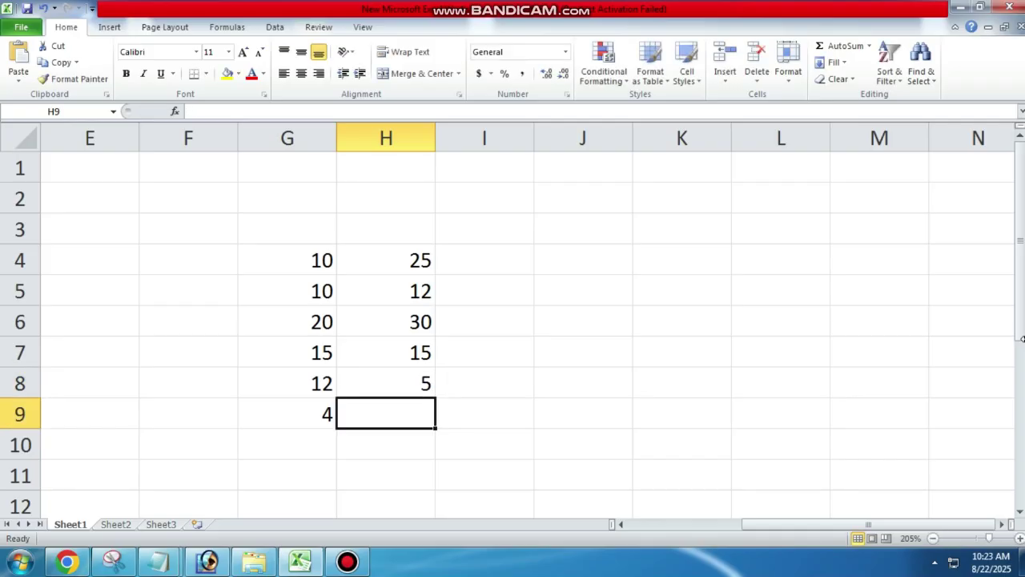
{"action": "type", "text": "3"}
{"action": "key", "text": "Tab"}
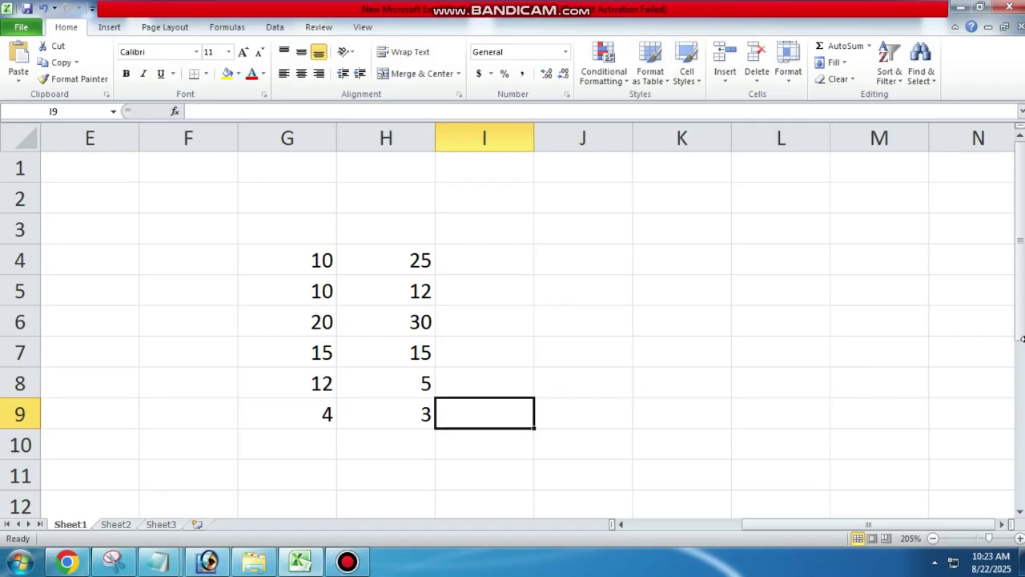
Fill column I from I9 up to I4 with the numbers 6, 4, 78, 5, 6 and 9.
{"action": "type", "text": "6"}
{"action": "key", "text": "Up"}
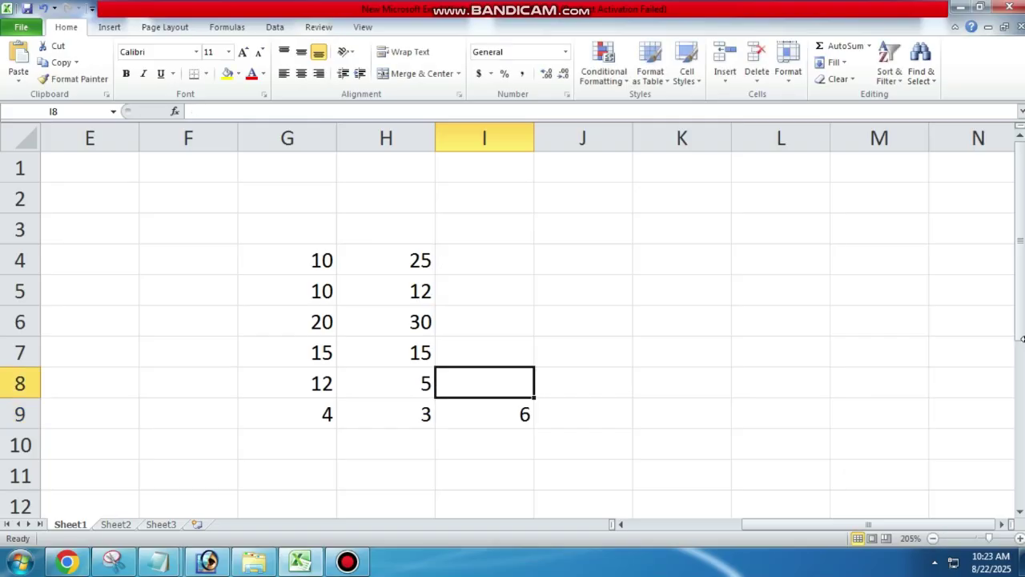
{"action": "type", "text": "4"}
{"action": "key", "text": "Up"}
{"action": "type", "text": "78"}
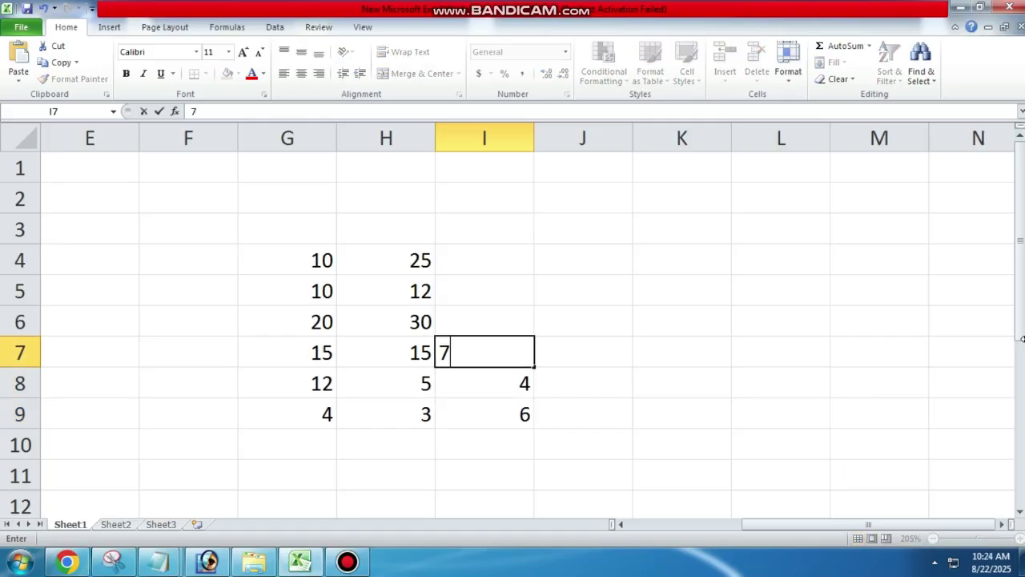
{"action": "key", "text": "Up"}
{"action": "type", "text": "5"}
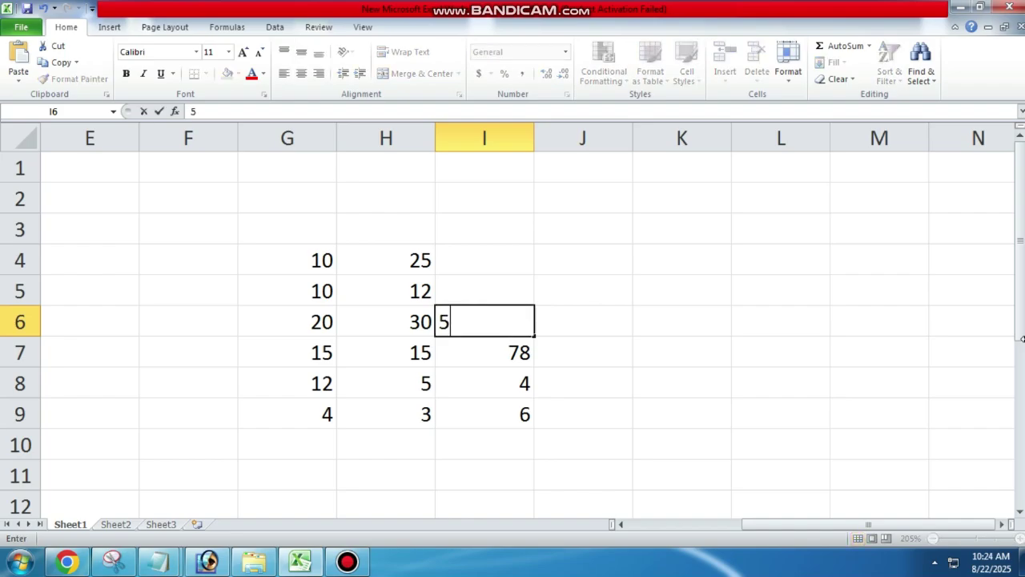
{"action": "key", "text": "Up"}
{"action": "type", "text": "6"}
{"action": "key", "text": "Up"}
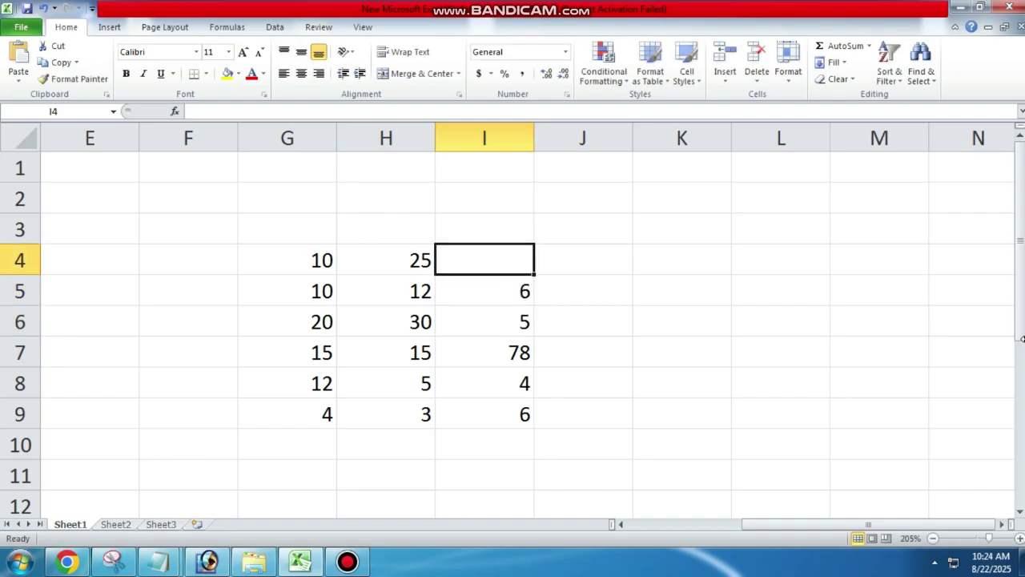
{"action": "type", "text": "9"}
{"action": "key", "text": "Up"}
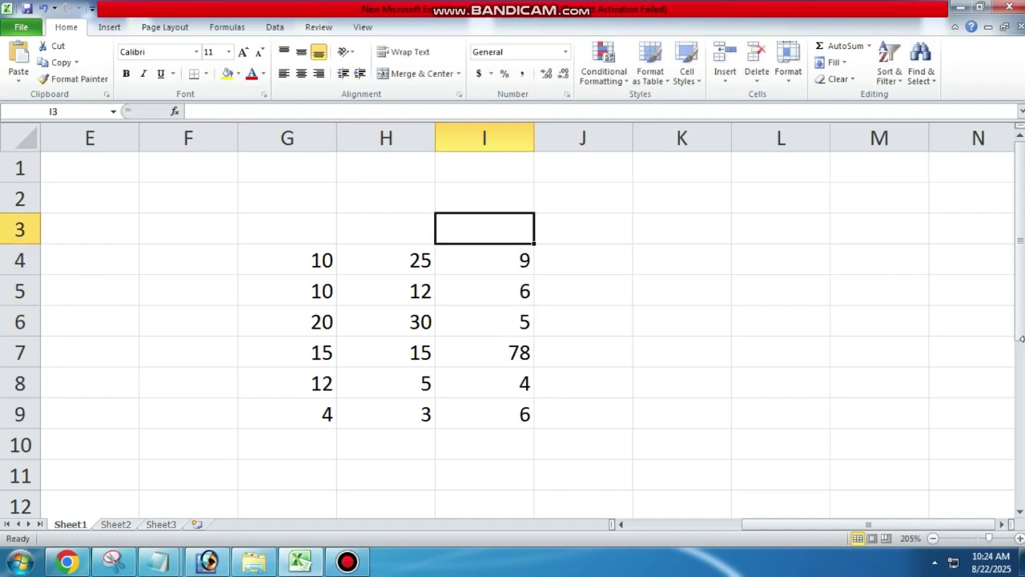
Change the value in cell H9 to 30.
{"action": "left_click", "coordinate": [403, 417]}
{"action": "type", "text": "30"}
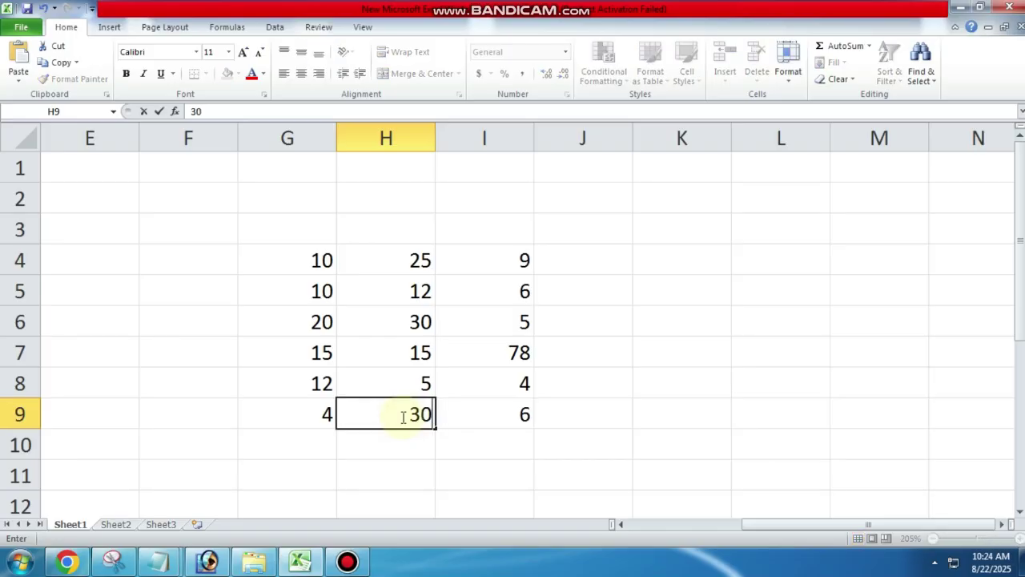
{"action": "left_click", "coordinate": [527, 442]}
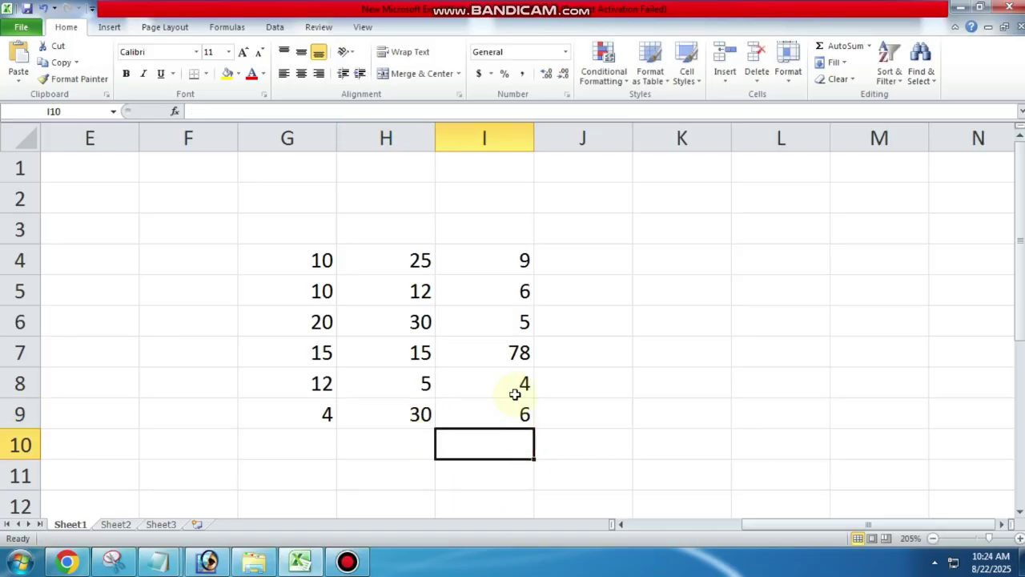
Examine the numbers in columns G, H and I by selecting each range, and highlight entire column G and row 3.
{"action": "left_click_drag", "start_coordinate": [320, 261], "coordinate": [312, 414]}
{"action": "left_click_drag", "start_coordinate": [398, 255], "coordinate": [401, 437]}
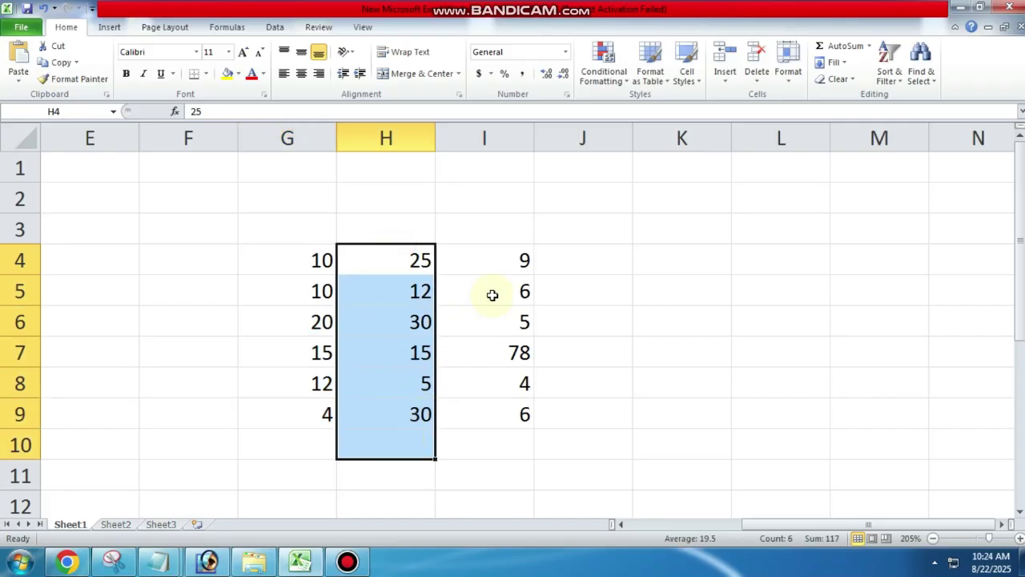
{"action": "left_click_drag", "start_coordinate": [506, 260], "coordinate": [513, 410]}
{"action": "left_click_drag", "start_coordinate": [320, 259], "coordinate": [322, 293]}
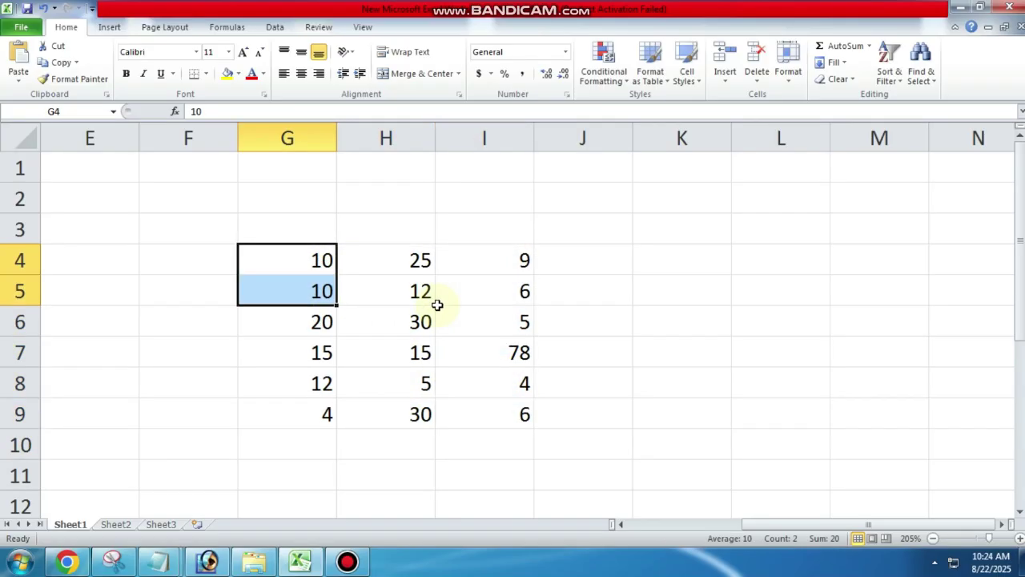
{"action": "left_click", "coordinate": [573, 352]}
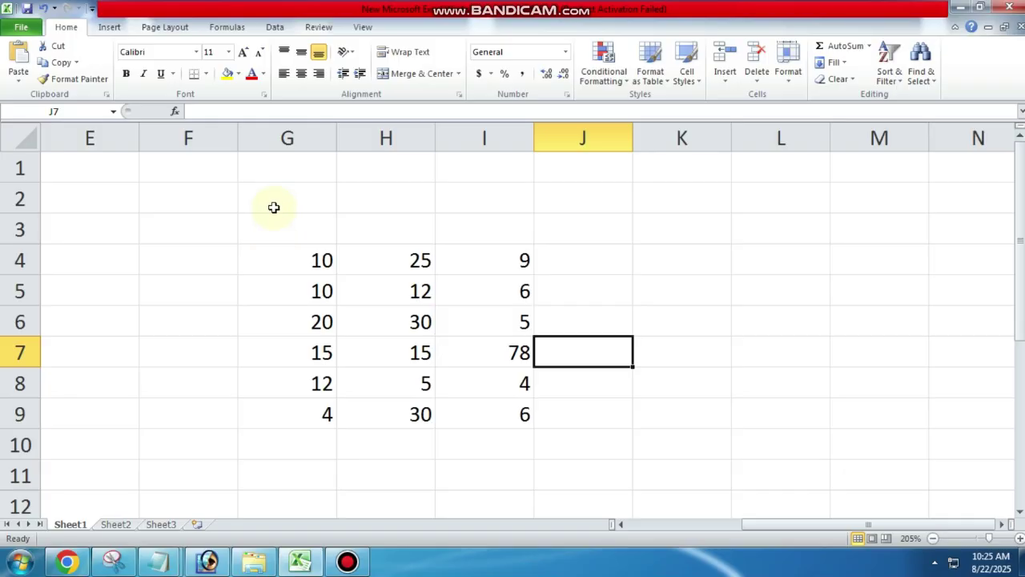
{"action": "left_click", "coordinate": [282, 139]}
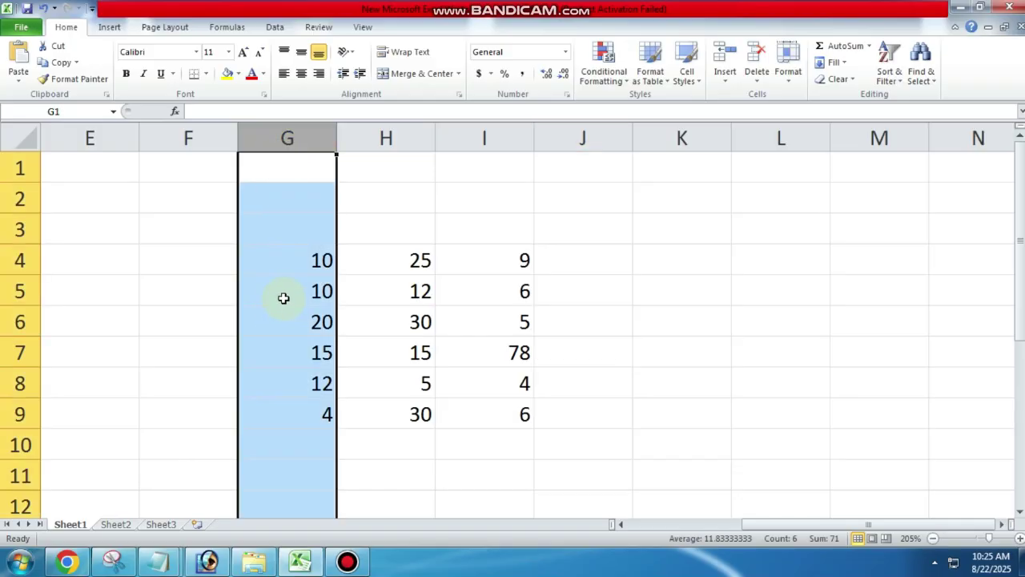
{"action": "left_click", "coordinate": [18, 231]}
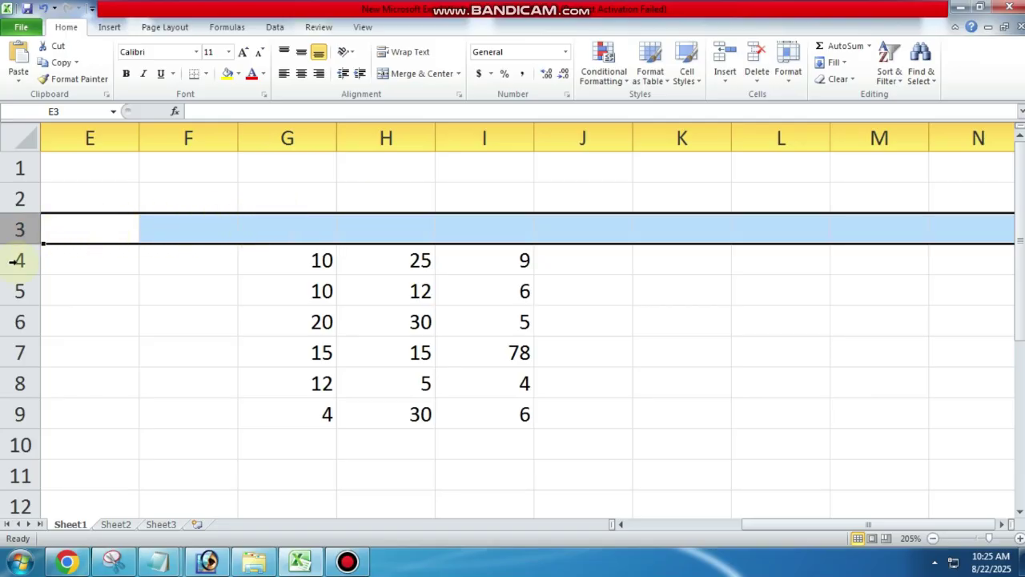
{"action": "left_click", "coordinate": [275, 140]}
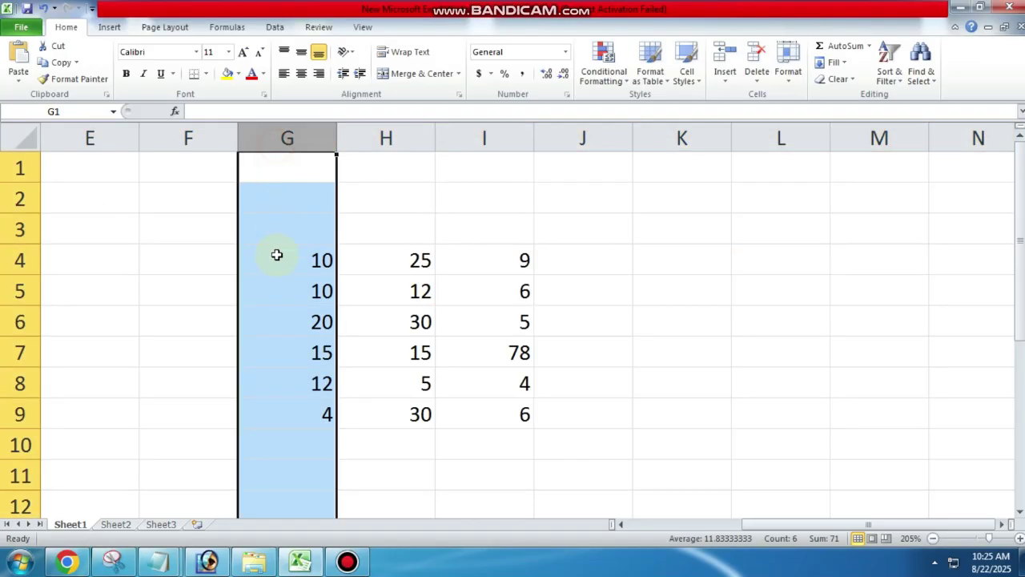
{"action": "left_click", "coordinate": [374, 454]}
{"action": "left_click", "coordinate": [215, 350]}
{"action": "left_click", "coordinate": [203, 321]}
{"action": "left_click", "coordinate": [192, 293]}
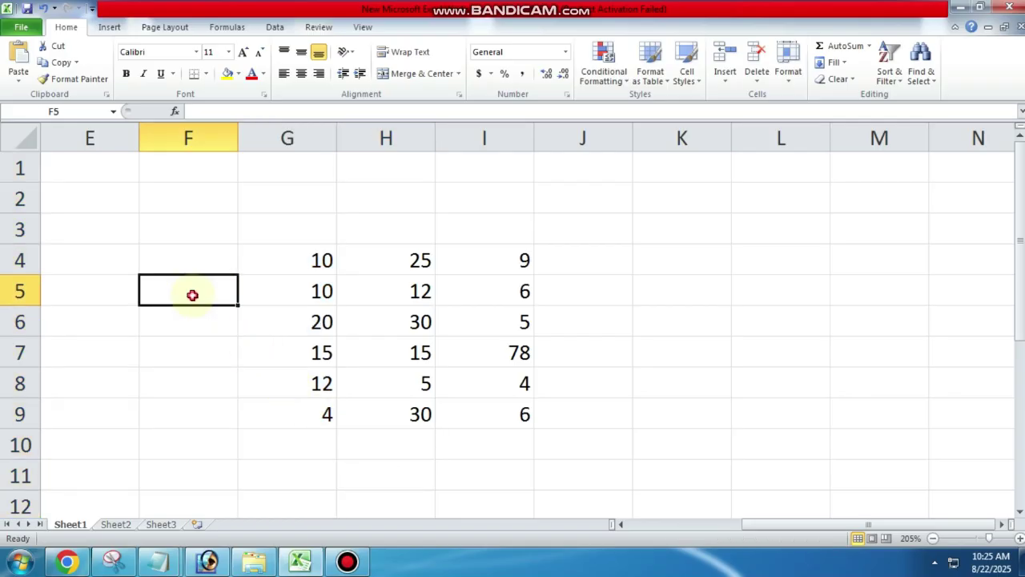
{"action": "left_click", "coordinate": [153, 258]}
{"action": "left_click", "coordinate": [203, 322]}
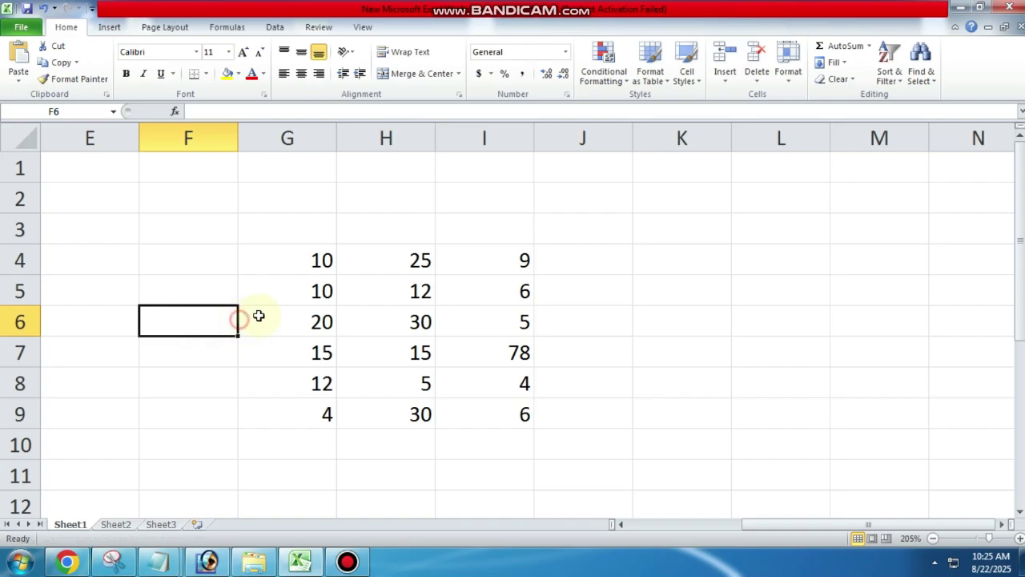
{"action": "left_click", "coordinate": [262, 315]}
{"action": "left_click", "coordinate": [199, 314]}
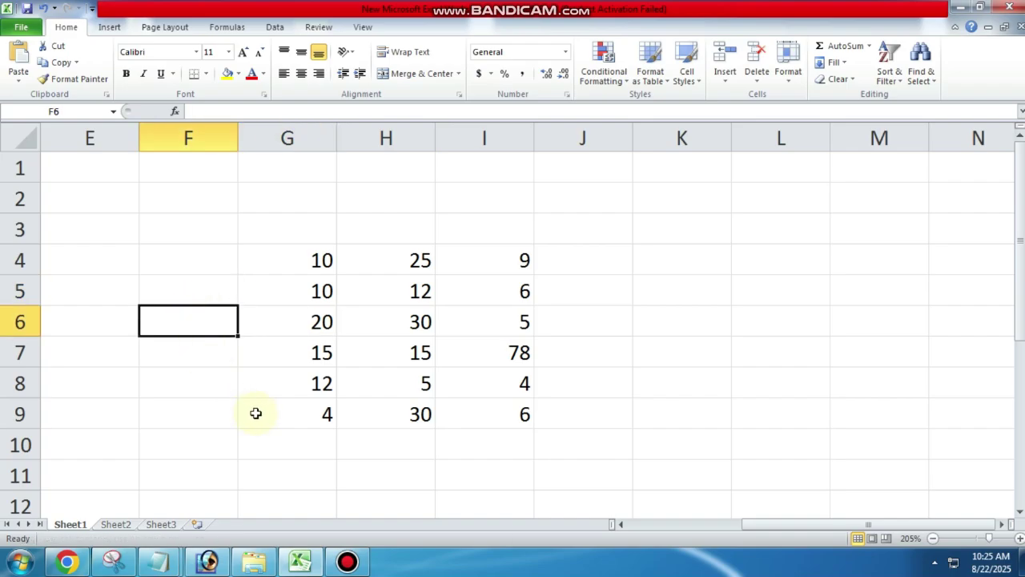
{"action": "left_click", "coordinate": [355, 412]}
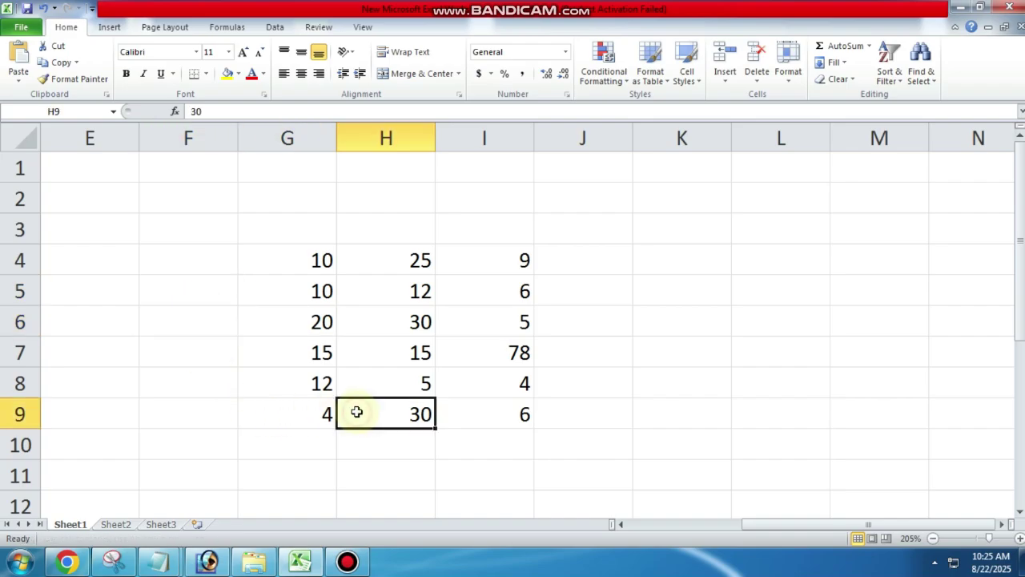
Examine the numbers in column G one by one from G4 to G9, then the empty cells G10 and H10 below them.
{"action": "left_click", "coordinate": [309, 260]}
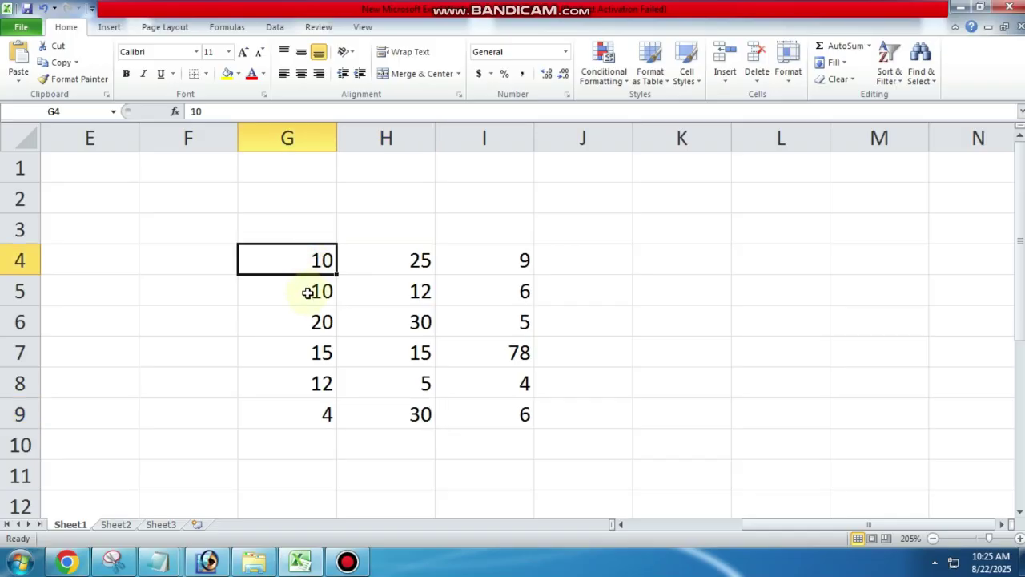
{"action": "left_click", "coordinate": [308, 292]}
{"action": "left_click", "coordinate": [309, 323]}
{"action": "left_click", "coordinate": [310, 358]}
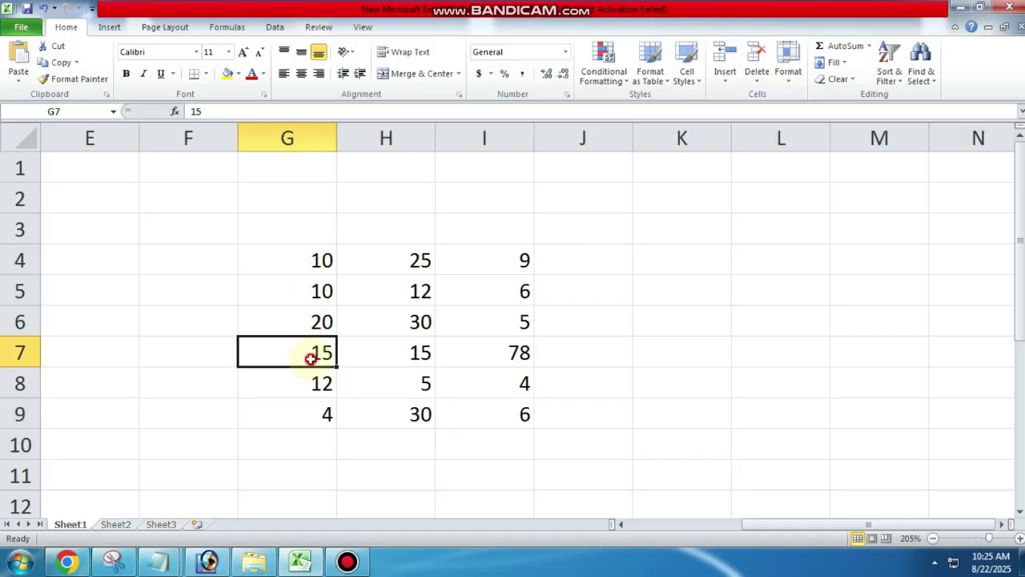
{"action": "left_click", "coordinate": [309, 388]}
{"action": "left_click", "coordinate": [308, 416]}
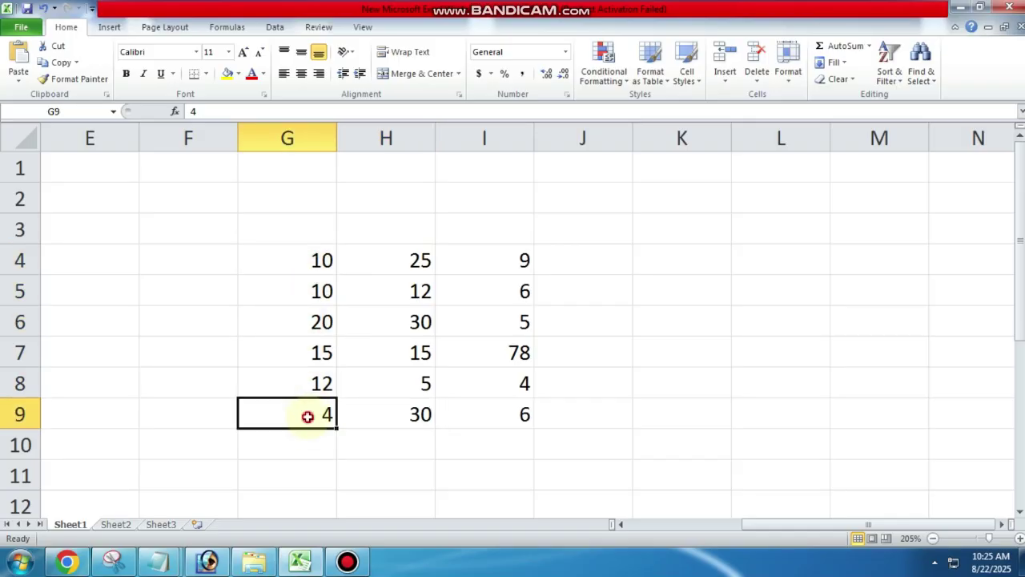
{"action": "left_click", "coordinate": [412, 447]}
{"action": "left_click", "coordinate": [306, 256]}
{"action": "left_click_drag", "start_coordinate": [306, 257], "coordinate": [308, 404]}
{"action": "left_click", "coordinate": [377, 446]}
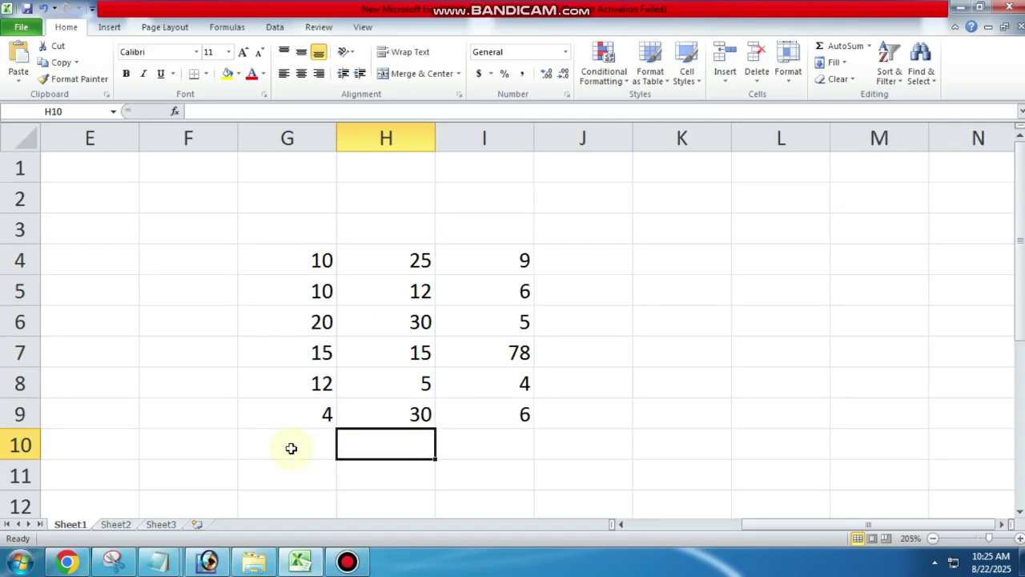
{"action": "left_click", "coordinate": [300, 438]}
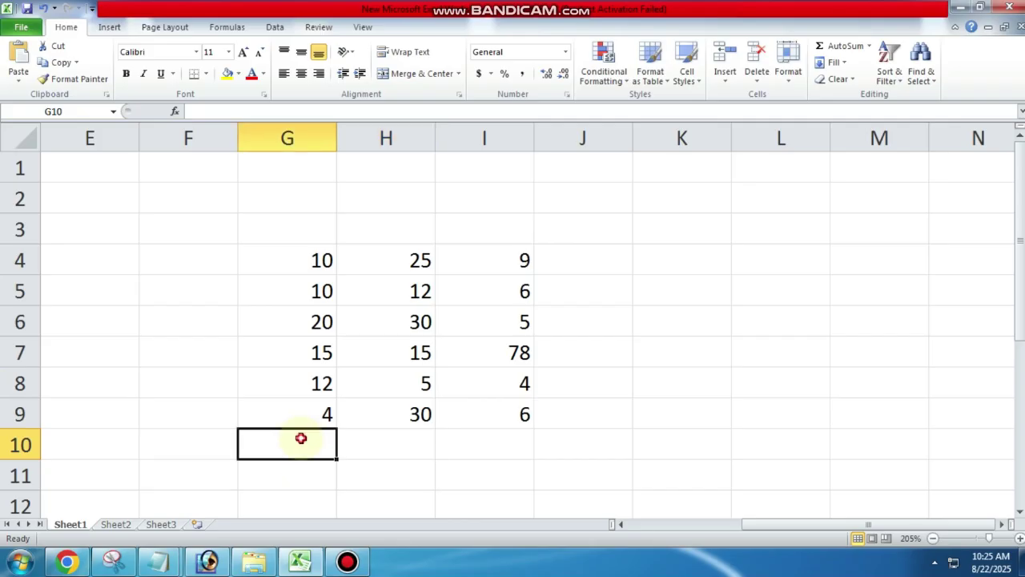
{"action": "left_click", "coordinate": [368, 456]}
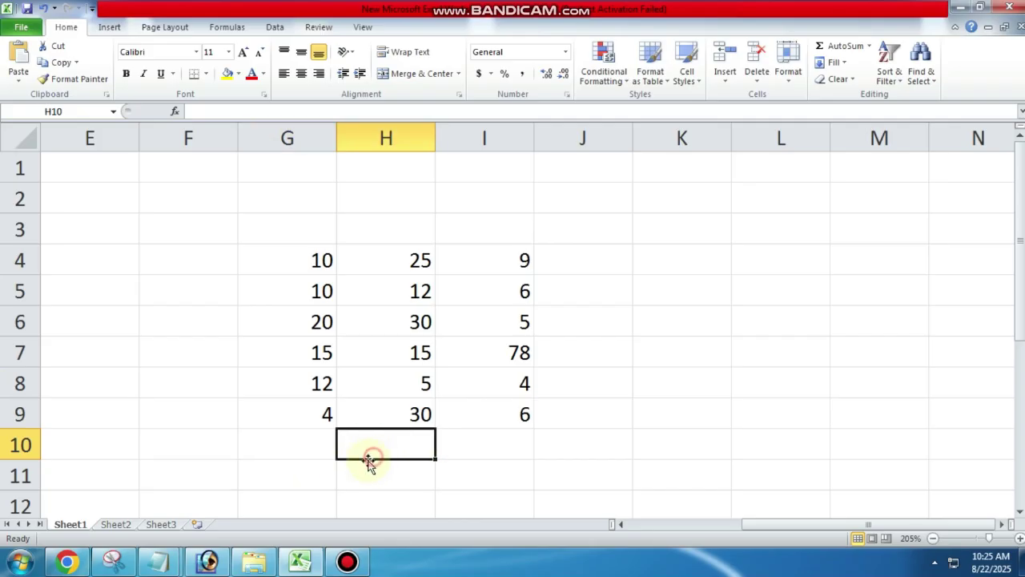
Total the numbers of column G in cell G10 with the formula =sum(G4:G9).
{"action": "left_click", "coordinate": [288, 446]}
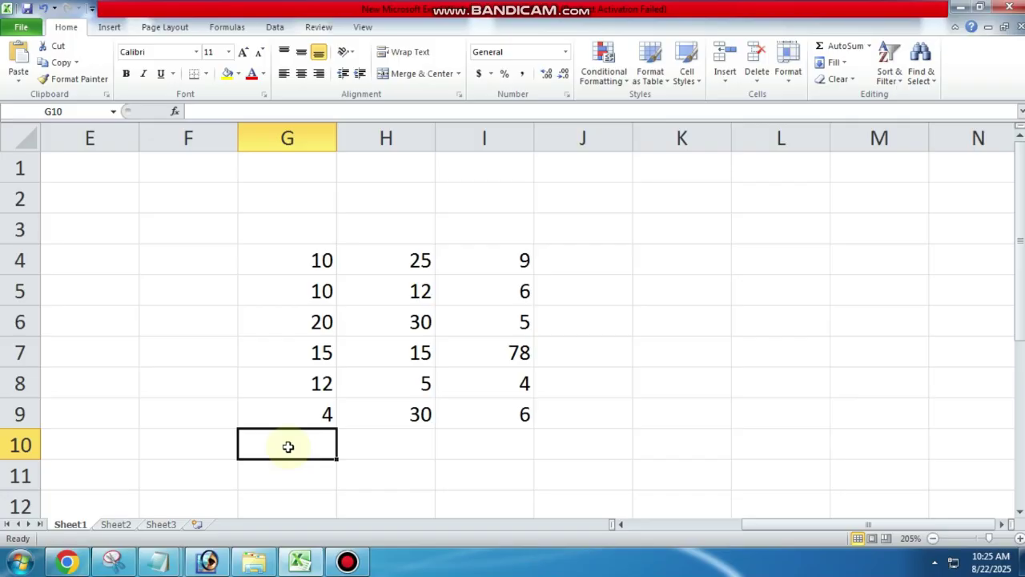
{"action": "type", "text": "="}
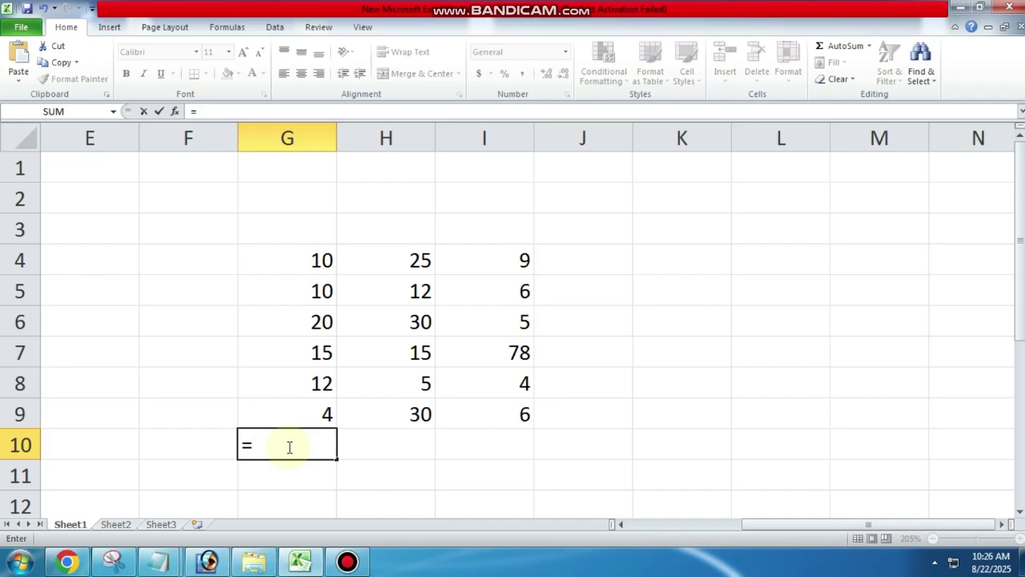
{"action": "type", "text": "yR"}
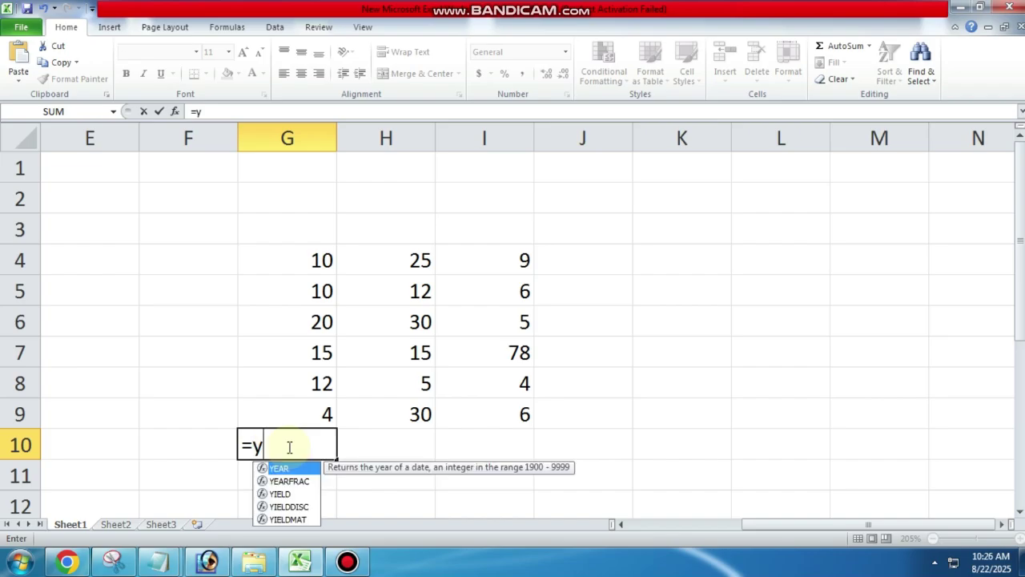
{"action": "key", "text": "BackSpace"}
{"action": "key", "text": "BackSpace"}
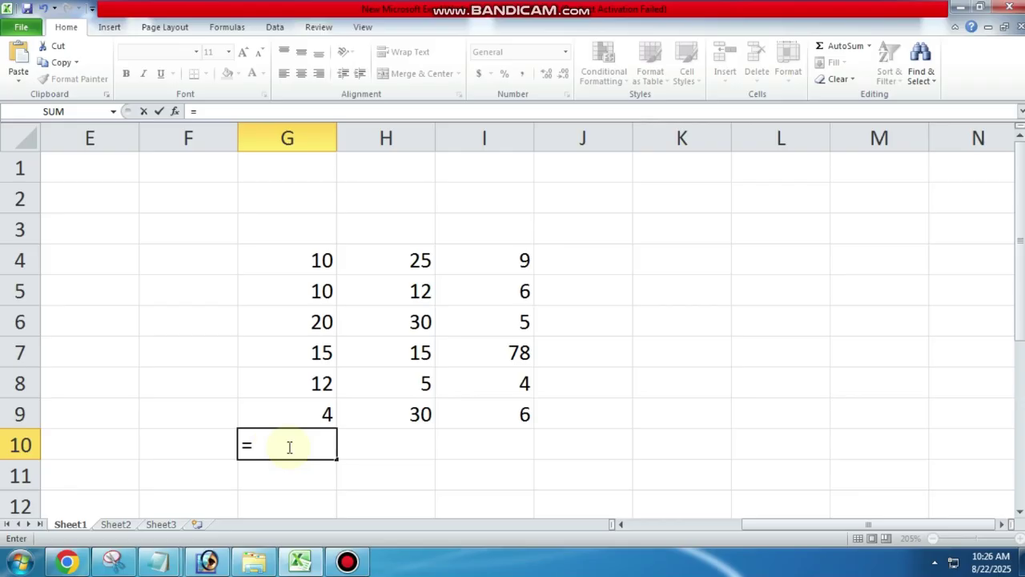
{"action": "type", "text": "sum"}
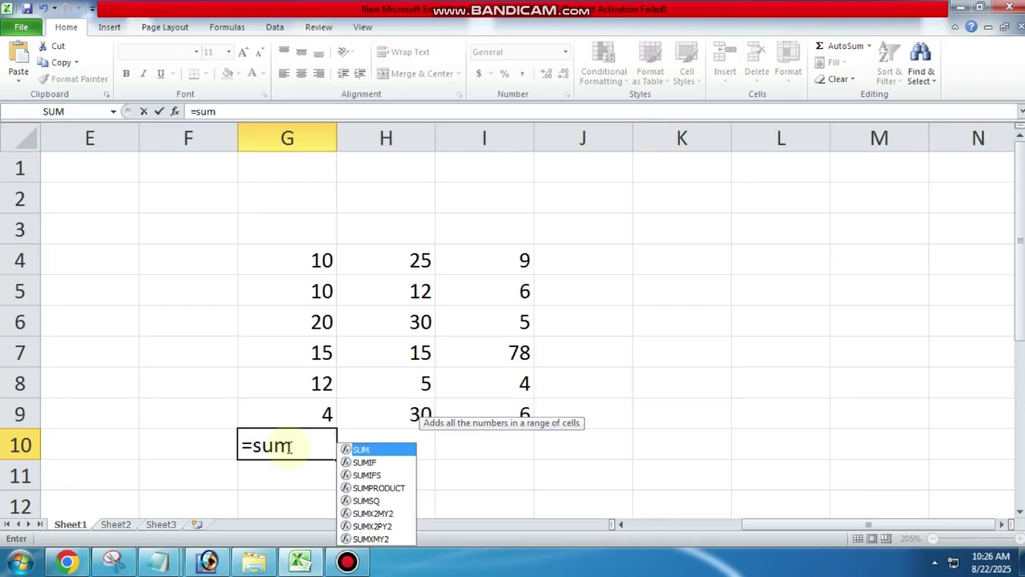
{"action": "type", "text": "("}
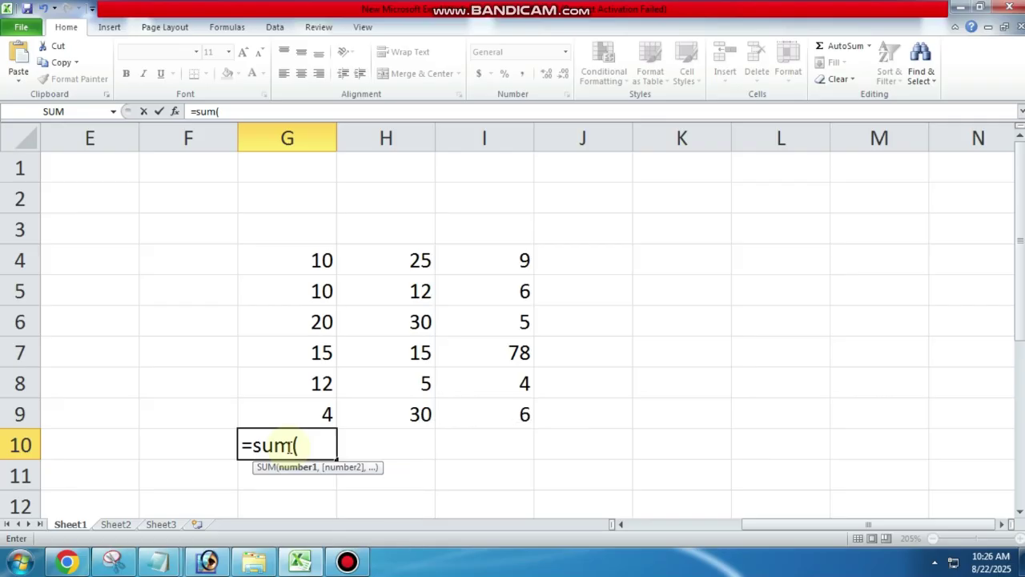
{"action": "left_click", "coordinate": [312, 260]}
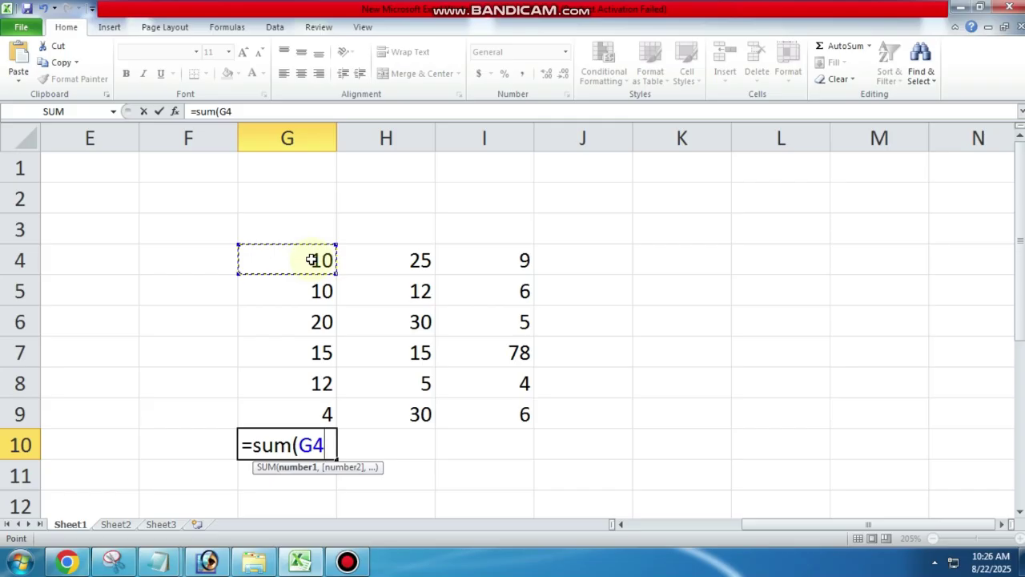
{"action": "key", "text": "F8"}
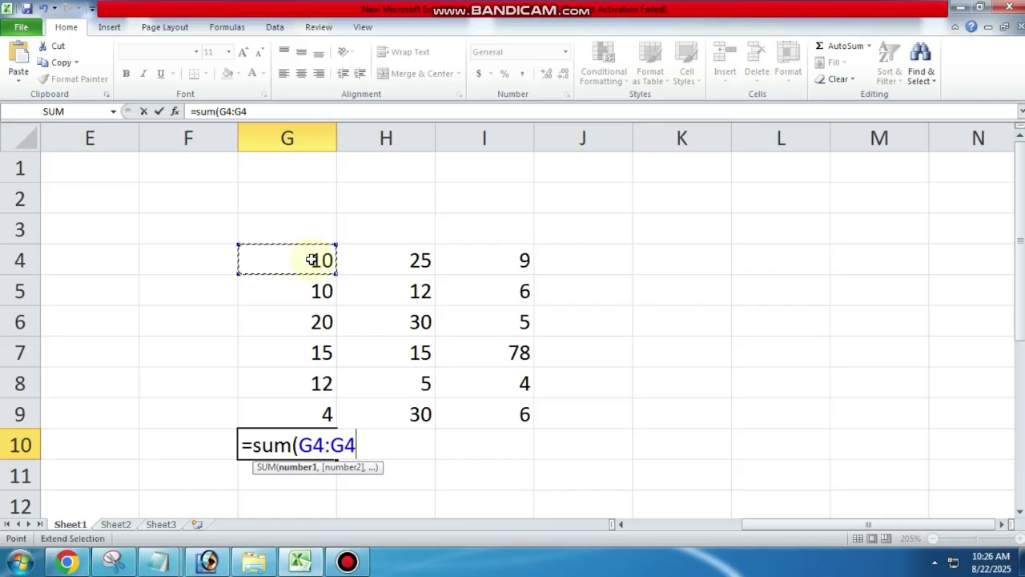
{"action": "left_click", "coordinate": [312, 409]}
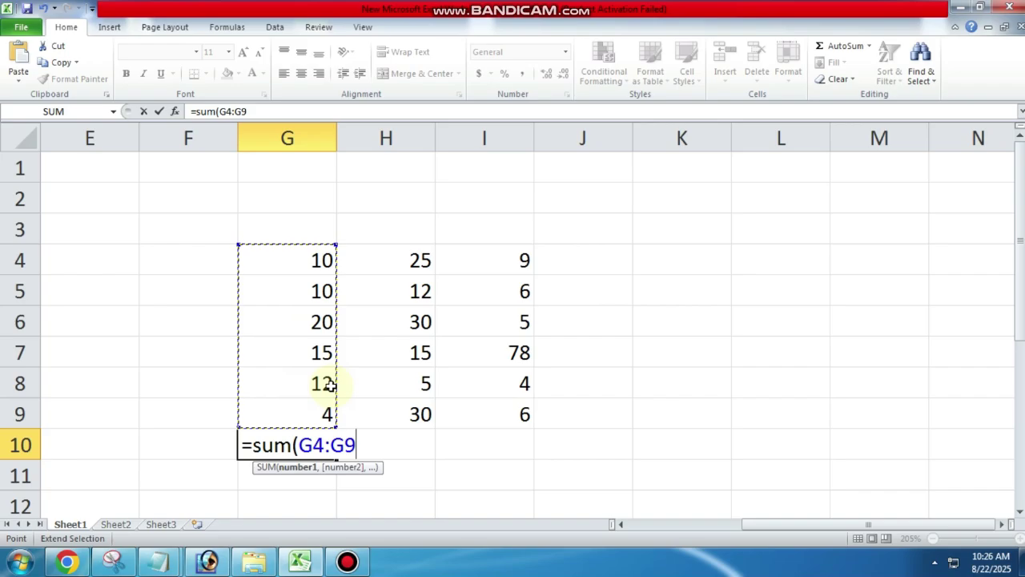
{"action": "type", "text": ")"}
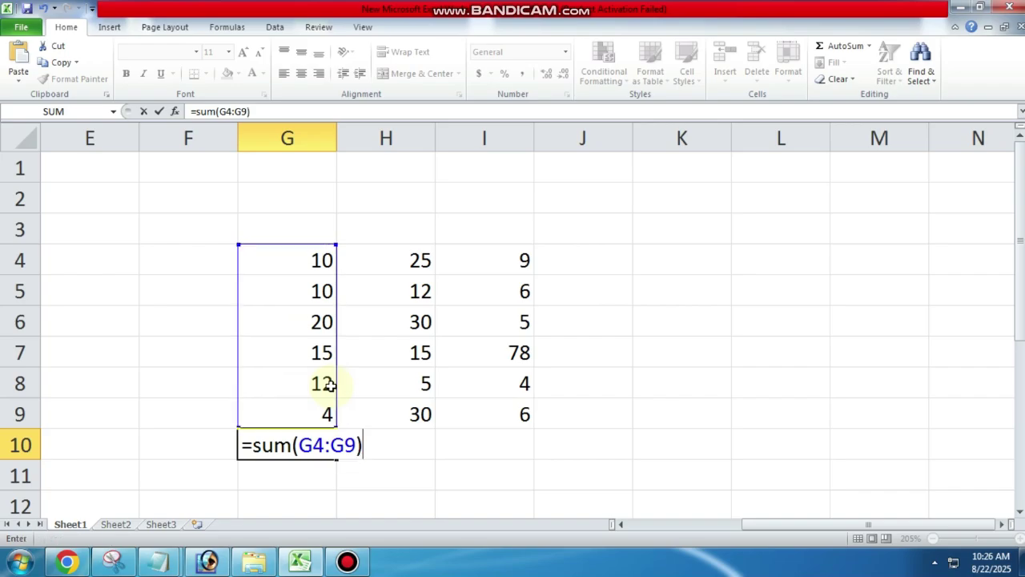
{"action": "key", "text": "Return"}
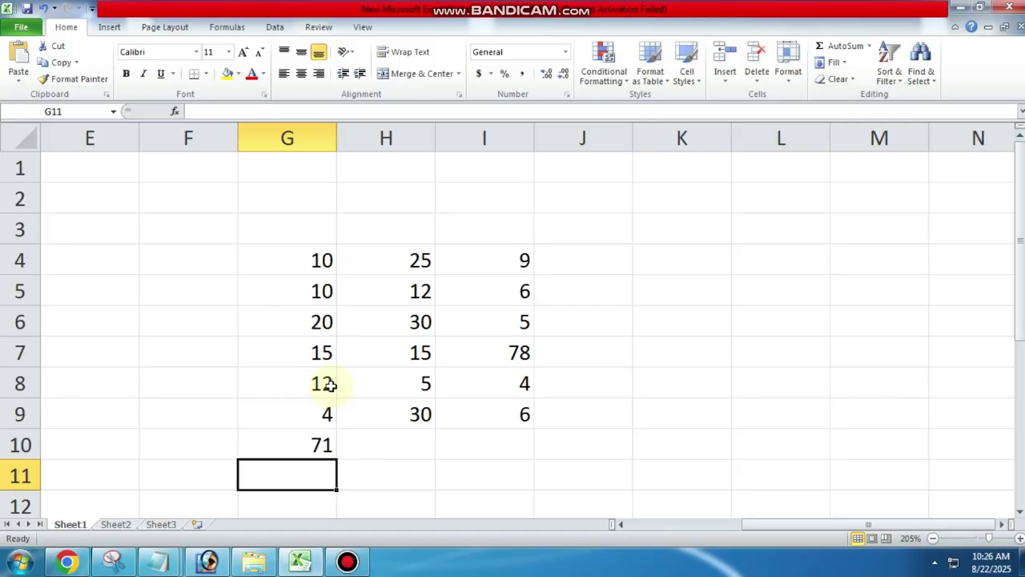
Label the total row by entering "total=" in cell F10.
{"action": "left_click_drag", "start_coordinate": [305, 258], "coordinate": [297, 432]}
{"action": "left_click", "coordinate": [291, 487]}
{"action": "left_click", "coordinate": [197, 446]}
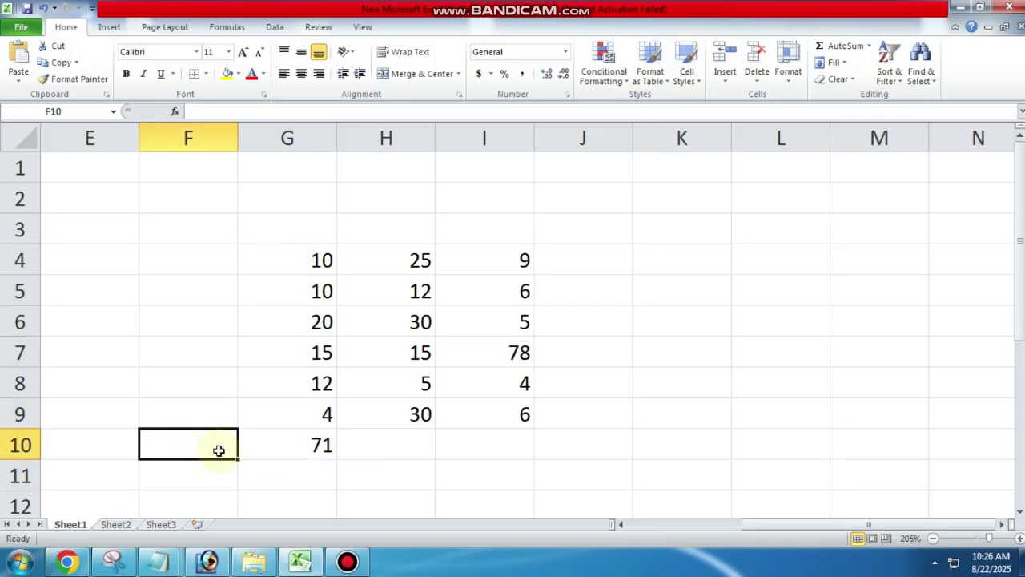
{"action": "type", "text": "total"}
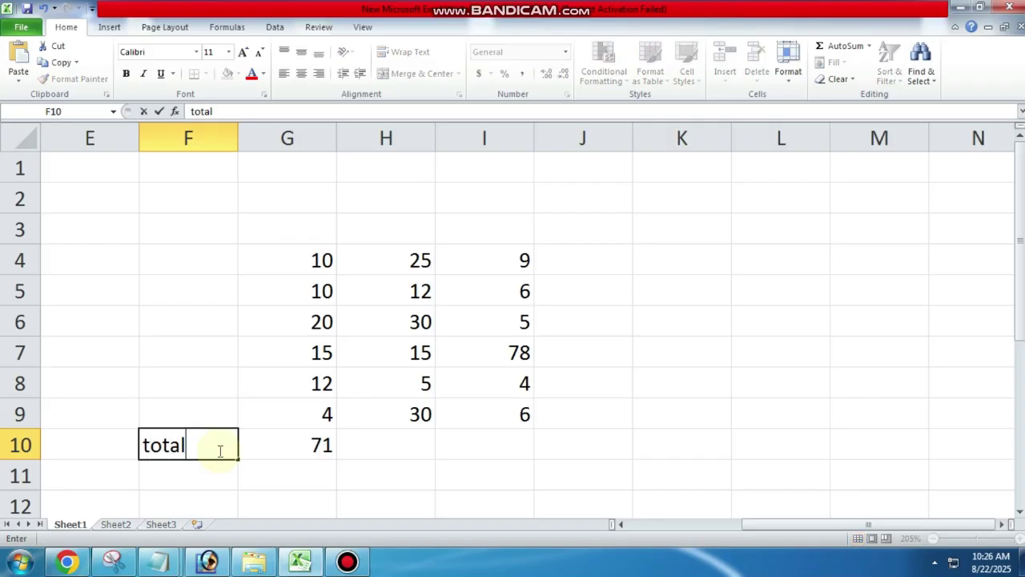
{"action": "type", "text": "="}
{"action": "left_click", "coordinate": [322, 487]}
Examine the total formula in G10 with the numbers it adds, and the empty total cells H10 and I10.
{"action": "left_click", "coordinate": [320, 451]}
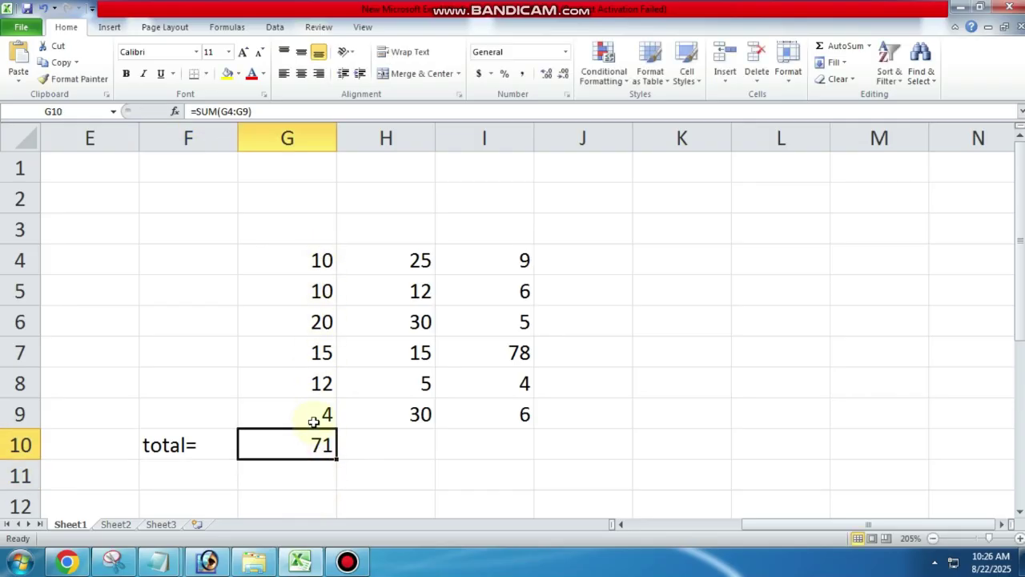
{"action": "left_click", "coordinate": [400, 478]}
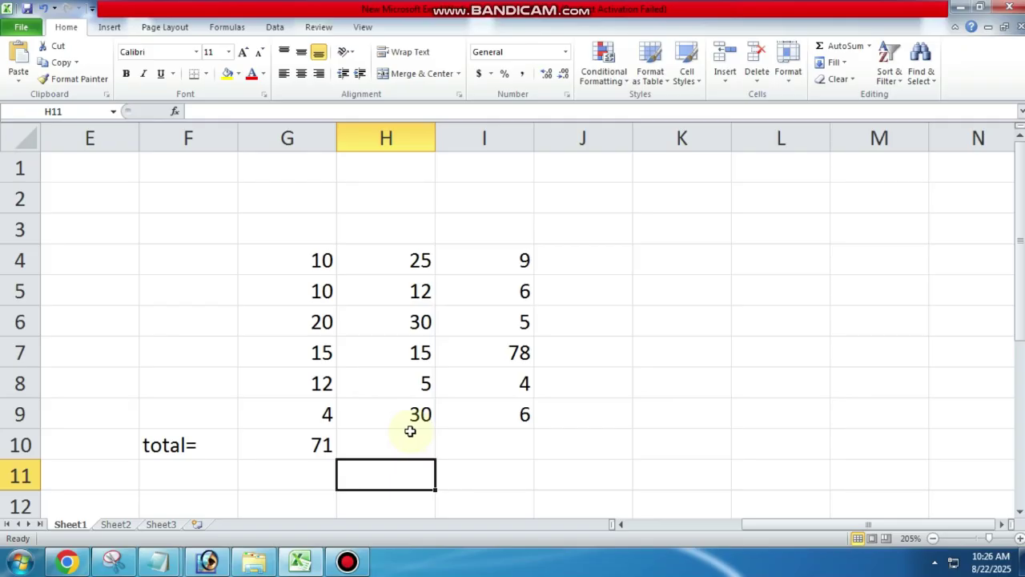
{"action": "left_click", "coordinate": [321, 443]}
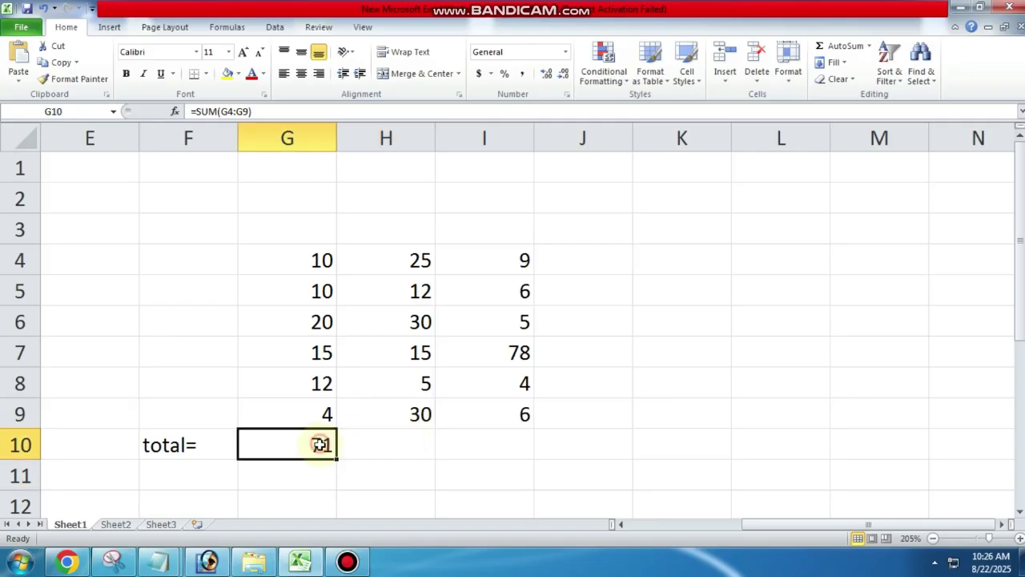
{"action": "left_click_drag", "start_coordinate": [304, 256], "coordinate": [304, 443]}
{"action": "left_click", "coordinate": [391, 467]}
{"action": "left_click", "coordinate": [401, 444]}
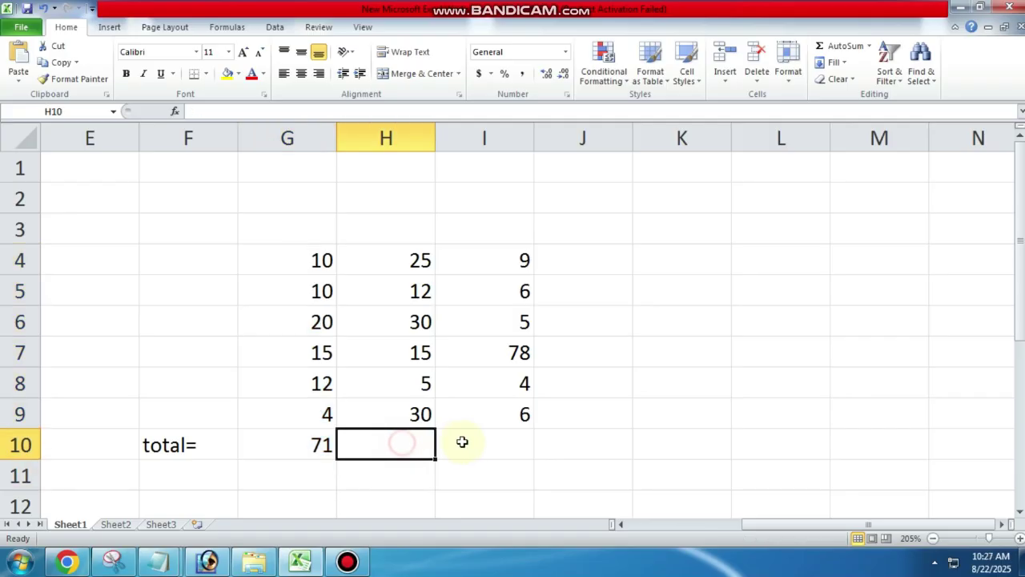
{"action": "left_click", "coordinate": [465, 443]}
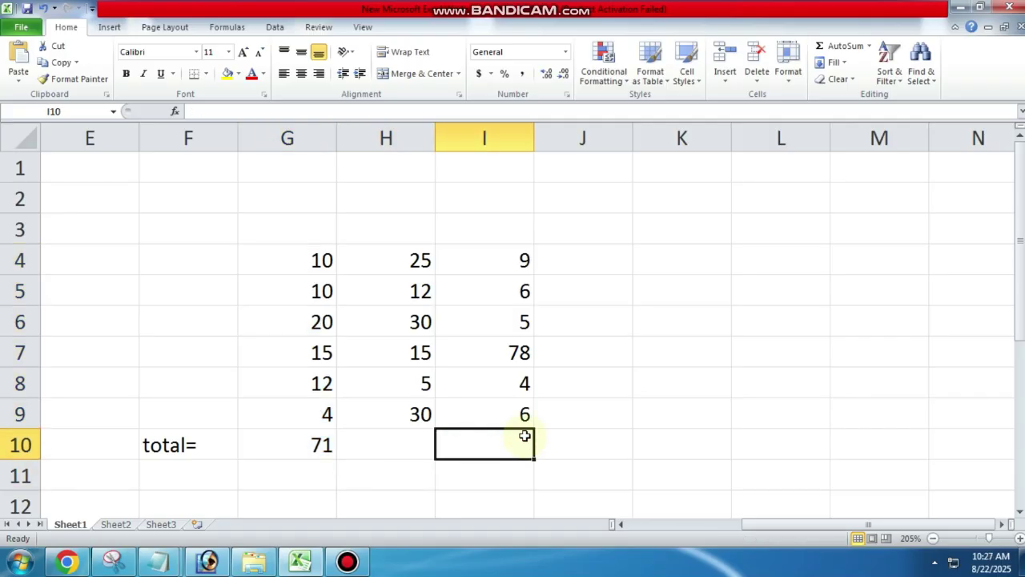
{"action": "left_click", "coordinate": [627, 387]}
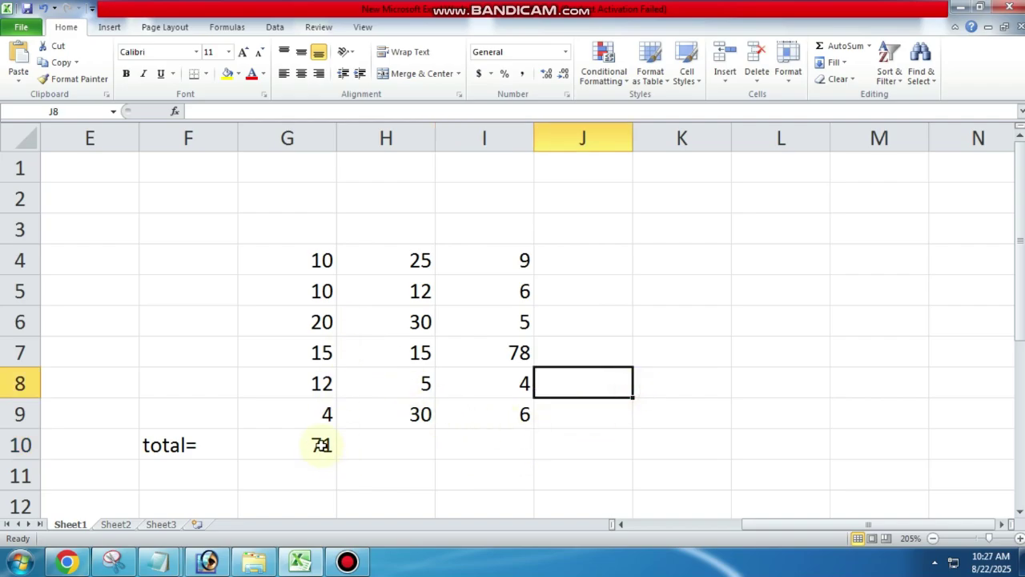
Fill the total formula from G10 across to H10 and I10.
{"action": "left_click", "coordinate": [321, 446]}
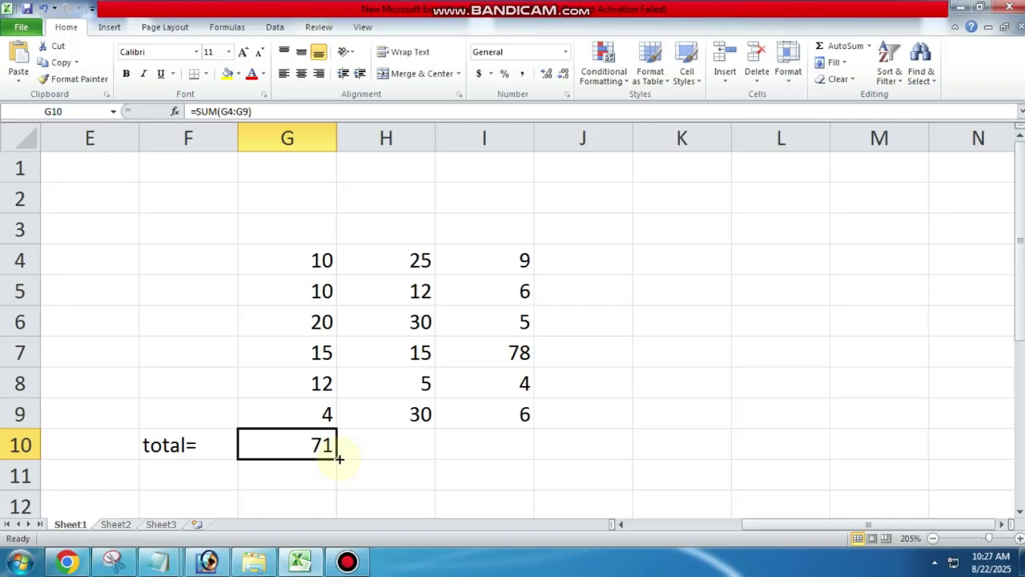
{"action": "left_click_drag", "start_coordinate": [339, 458], "coordinate": [513, 458]}
{"action": "left_click", "coordinate": [634, 451]}
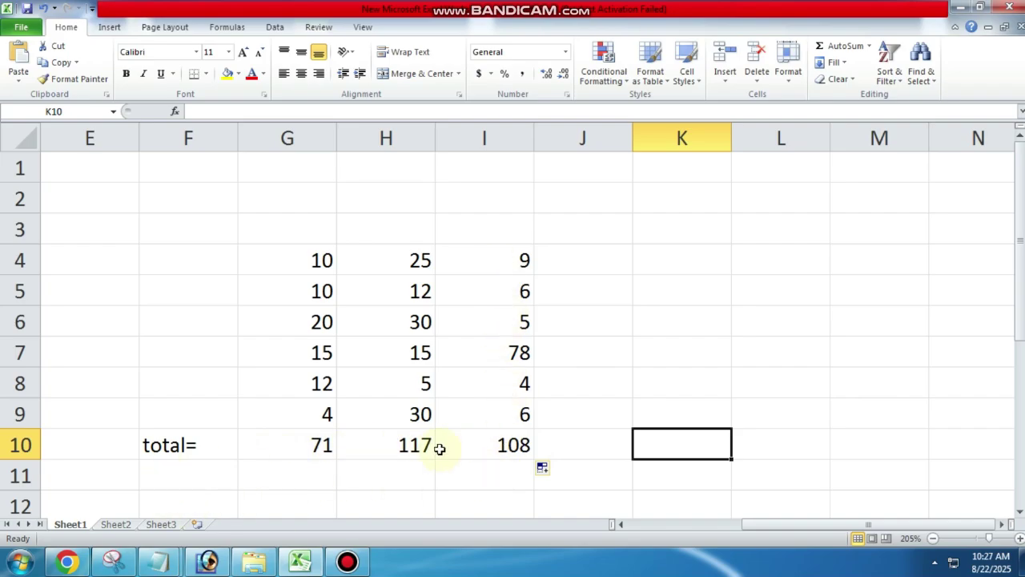
Set the font color of the total row F10:I10 to the standard Dark Red.
{"action": "left_click_drag", "start_coordinate": [152, 445], "coordinate": [481, 445]}
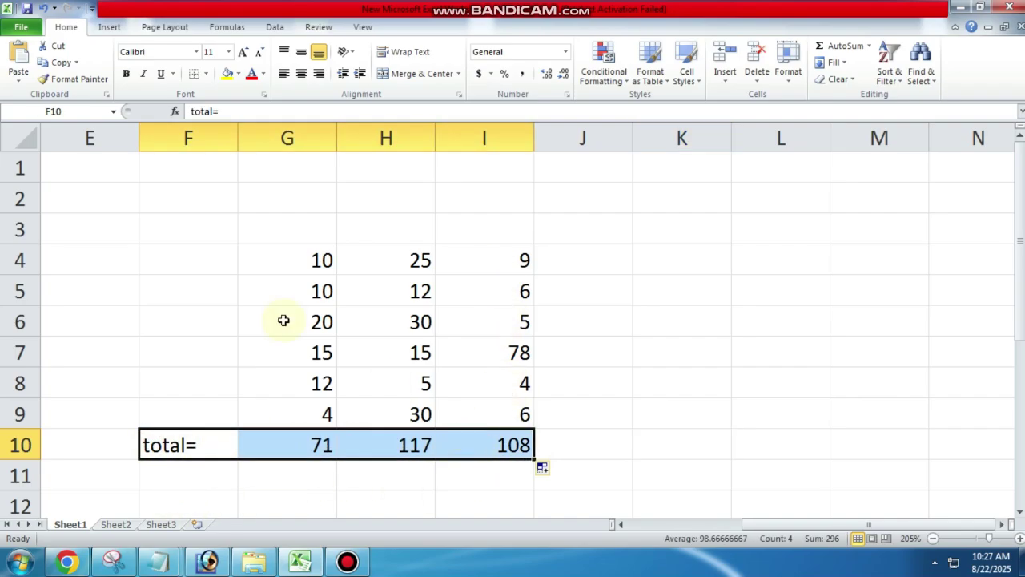
{"action": "left_click", "coordinate": [265, 74]}
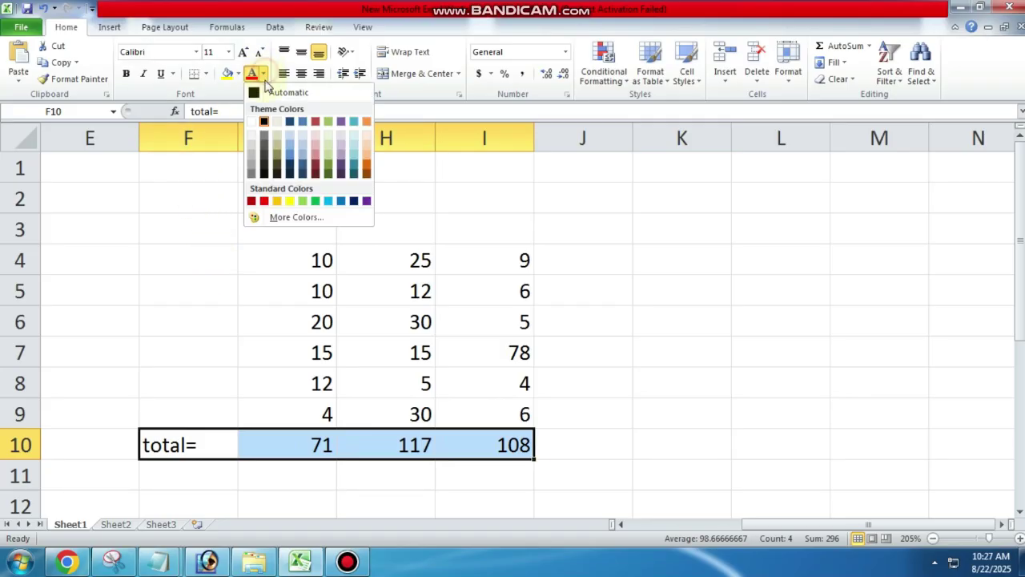
{"action": "left_click", "coordinate": [253, 202]}
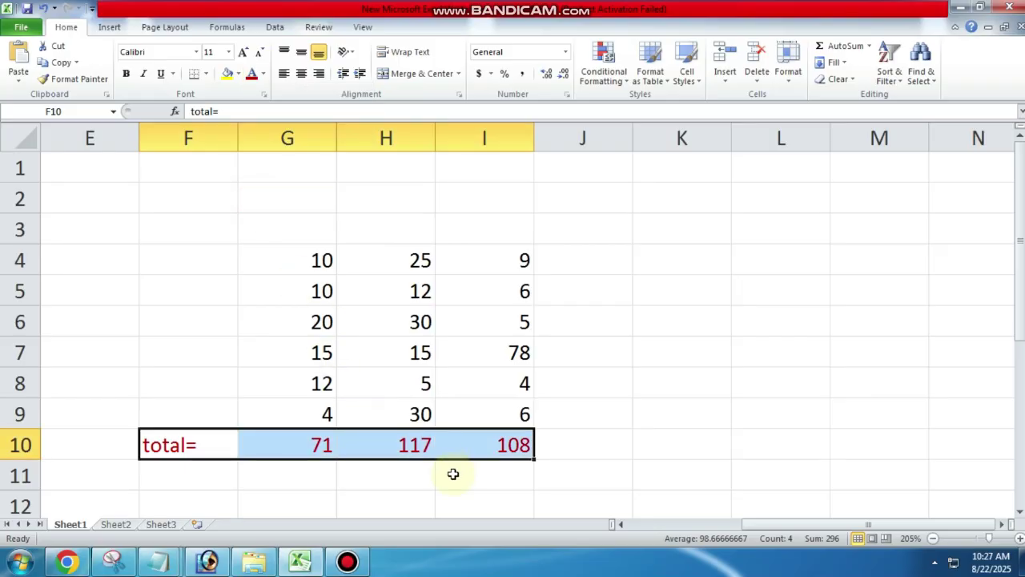
{"action": "left_click", "coordinate": [439, 496]}
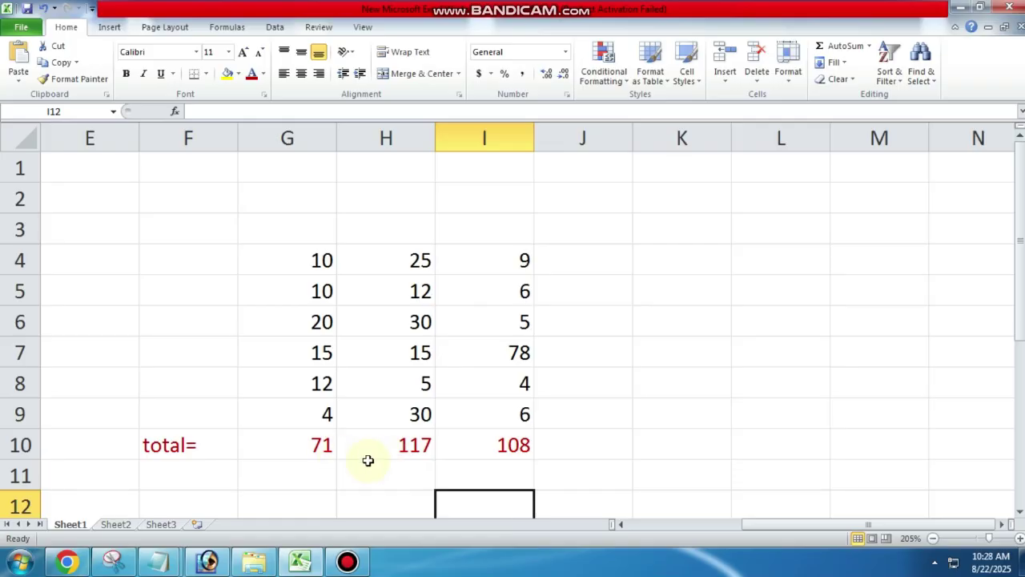
Clear the totals in G10:I10, keeping the label in F10.
{"action": "left_click", "coordinate": [552, 462]}
{"action": "left_click_drag", "start_coordinate": [540, 448], "coordinate": [312, 441]}
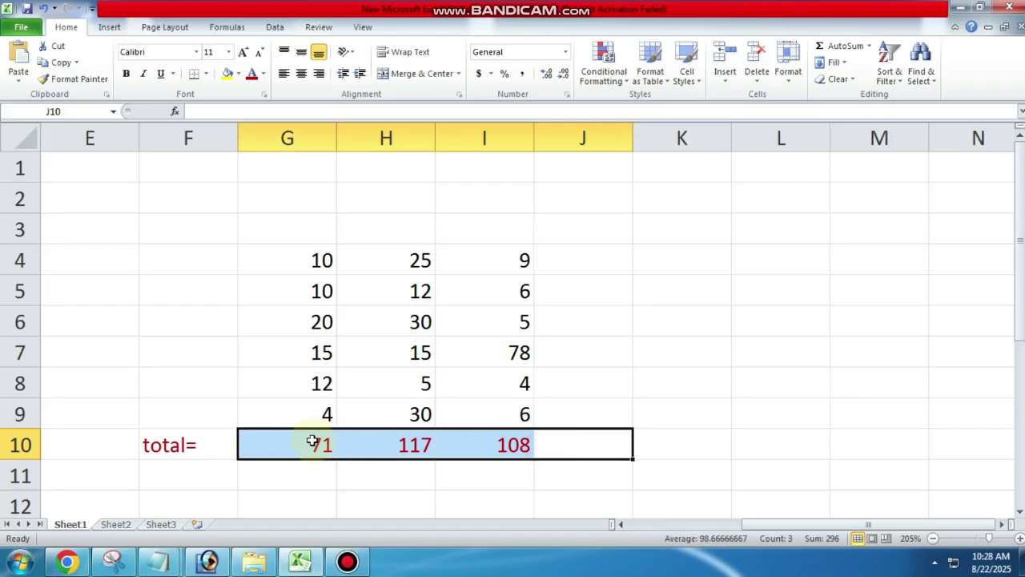
{"action": "key", "text": "Delete"}
{"action": "left_click", "coordinate": [401, 478]}
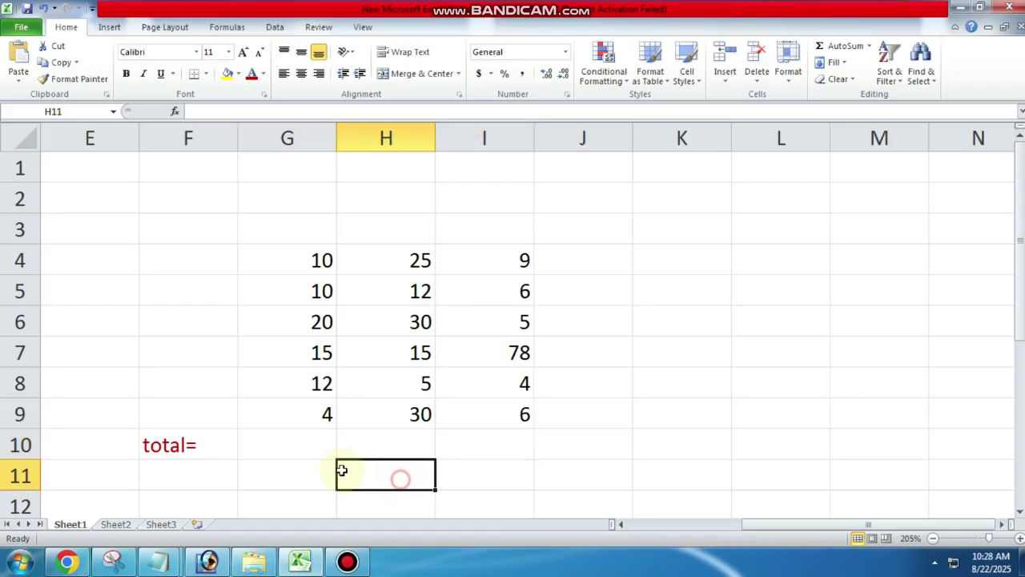
Total the numbers of column G in G10 with AutoSum over G4:G10.
{"action": "left_click", "coordinate": [316, 445]}
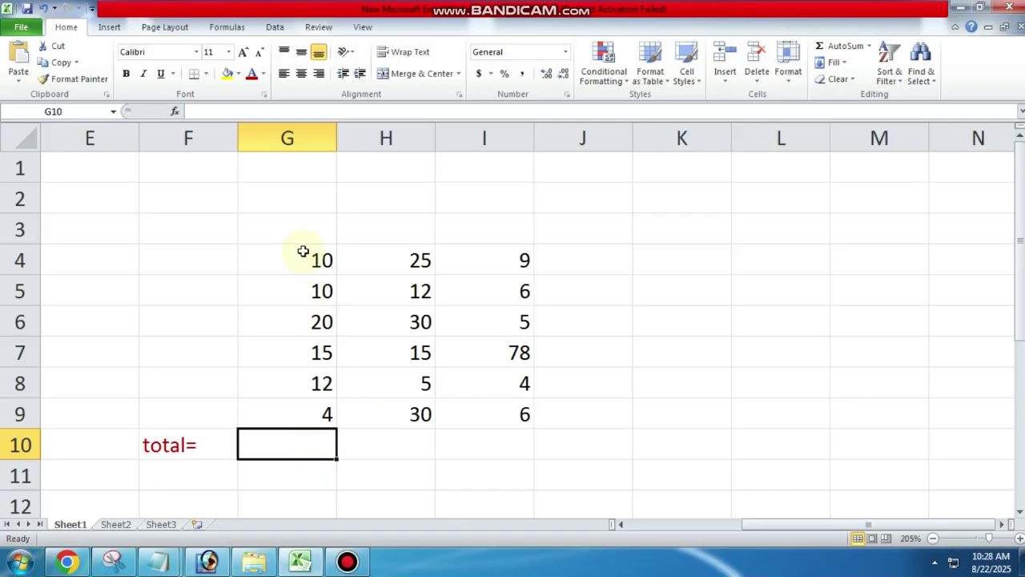
{"action": "left_click_drag", "start_coordinate": [302, 254], "coordinate": [298, 433]}
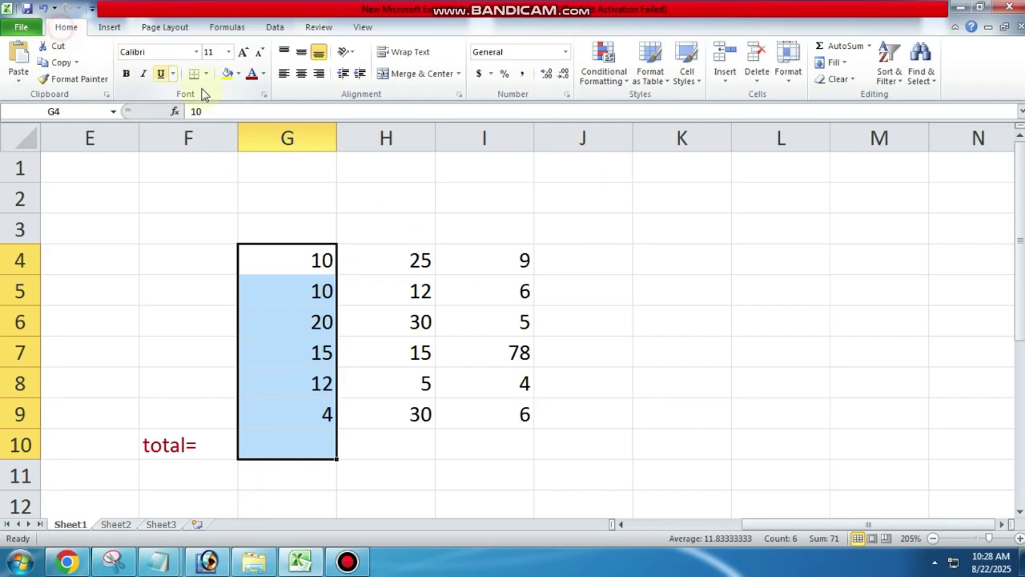
{"action": "left_click", "coordinate": [870, 47]}
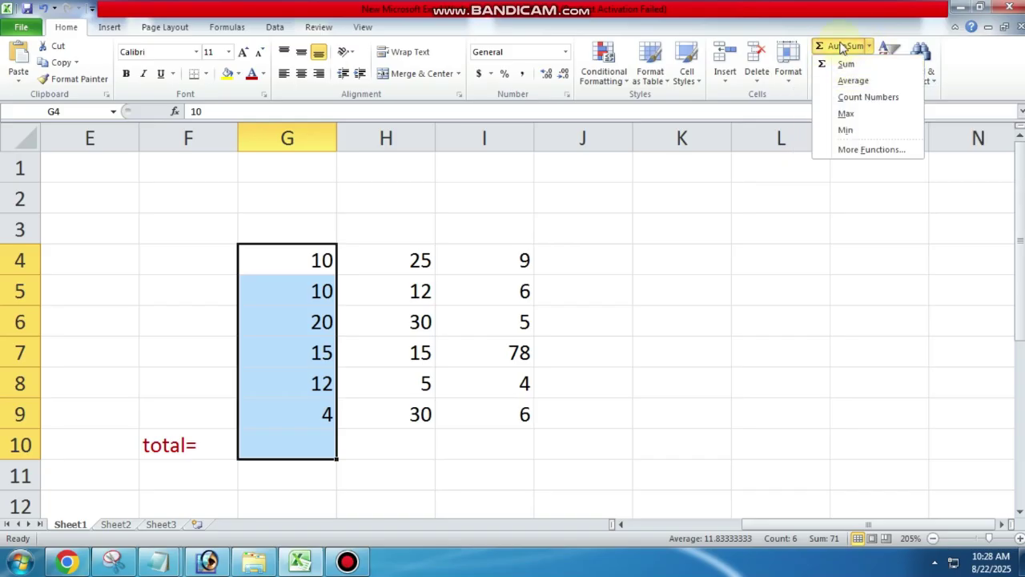
{"action": "left_click", "coordinate": [843, 48]}
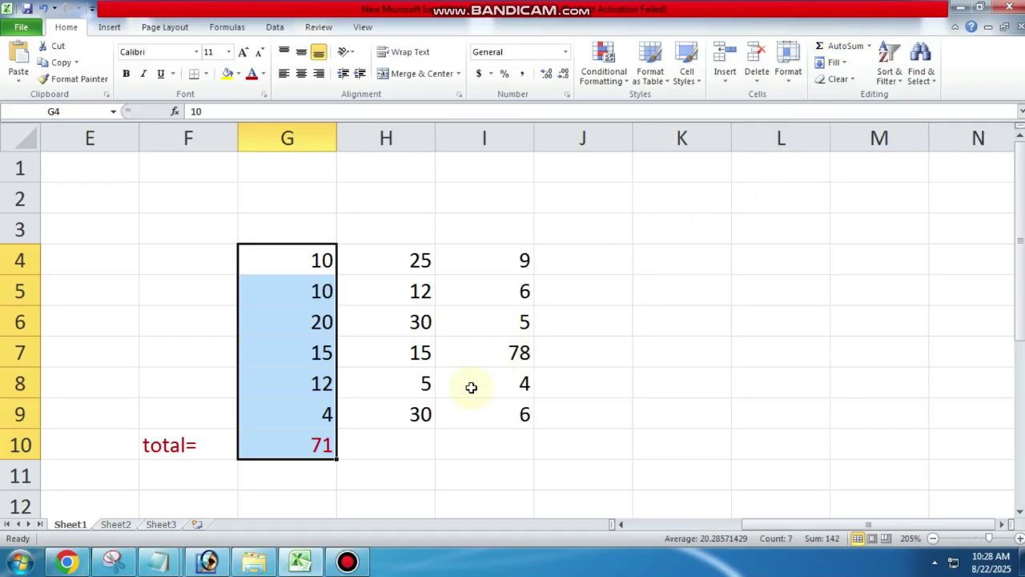
{"action": "left_click", "coordinate": [433, 478]}
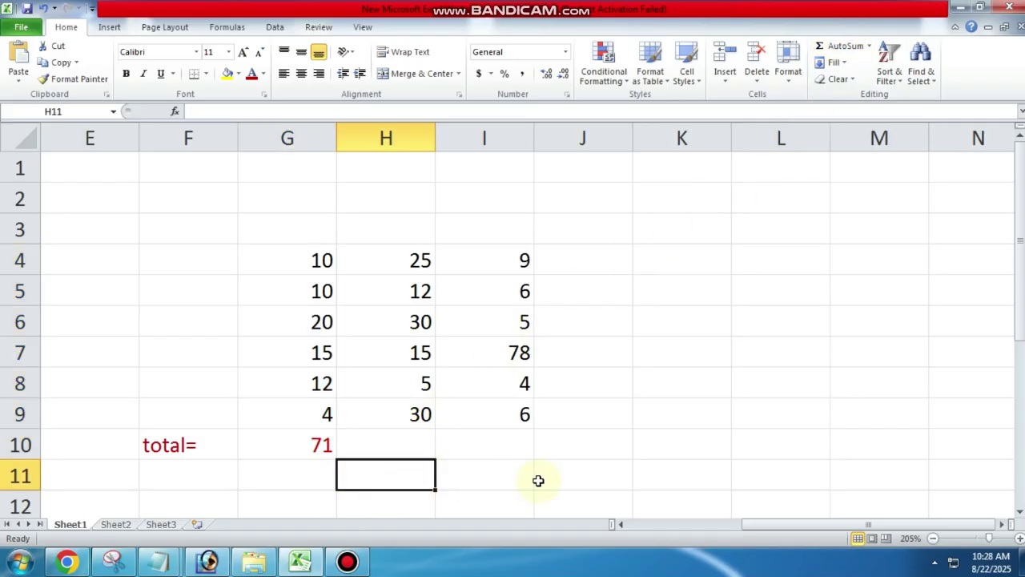
Copy the sum formula in G10 across the total row to H10 and I10 with the fill handle.
{"action": "left_click", "coordinate": [311, 447]}
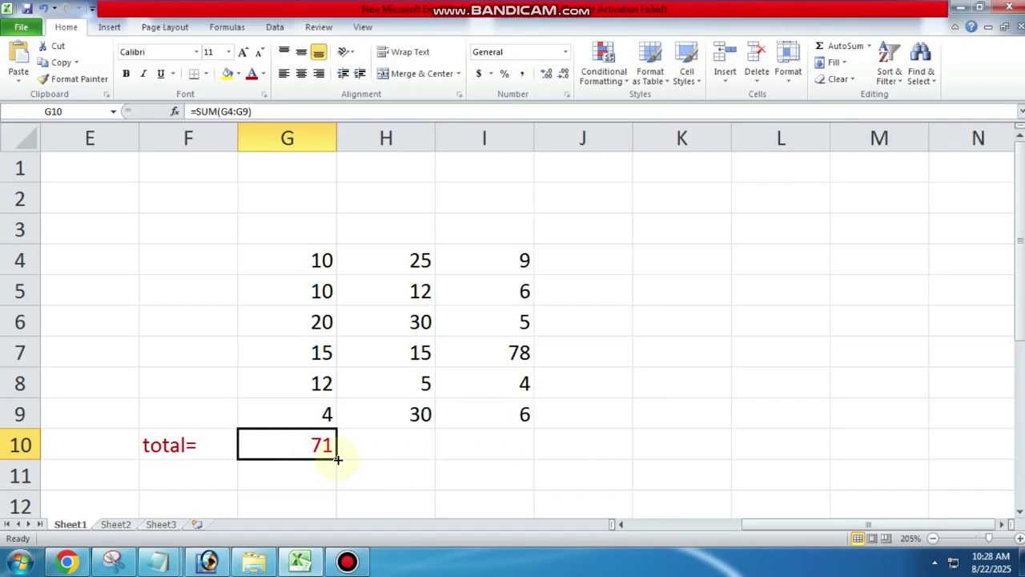
{"action": "left_click_drag", "start_coordinate": [337, 459], "coordinate": [532, 458]}
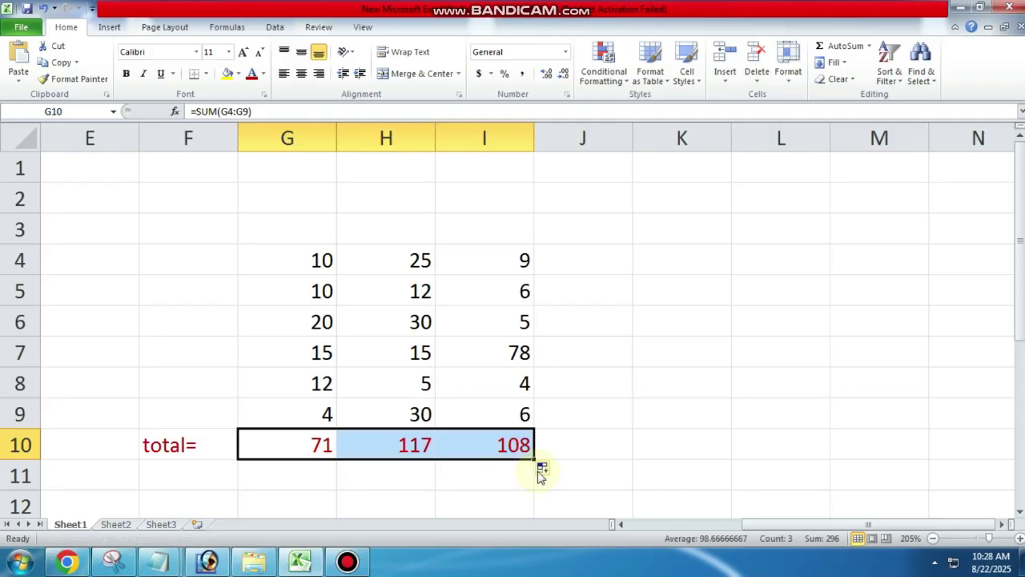
{"action": "left_click", "coordinate": [636, 445]}
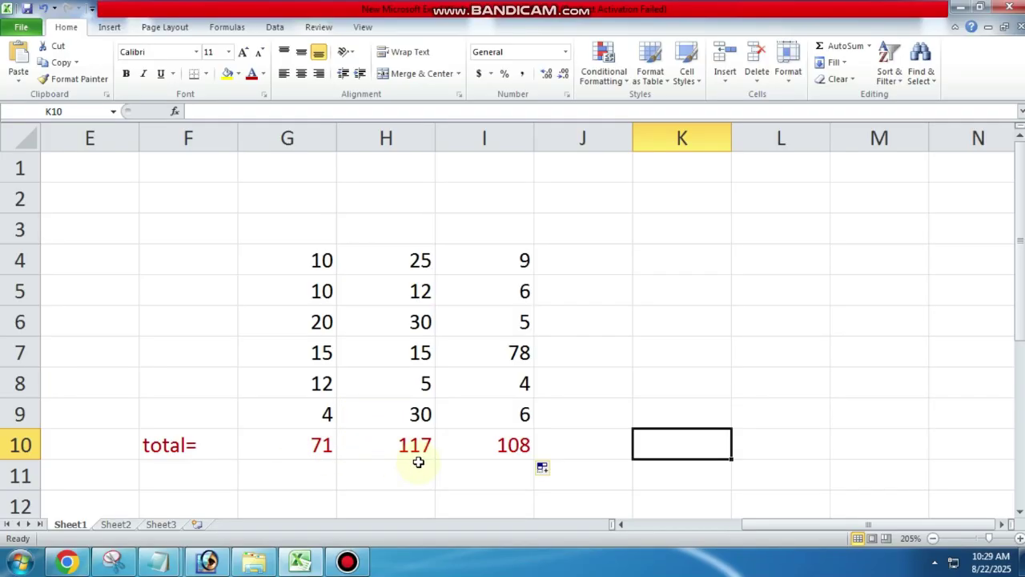
{"action": "left_click", "coordinate": [573, 259]}
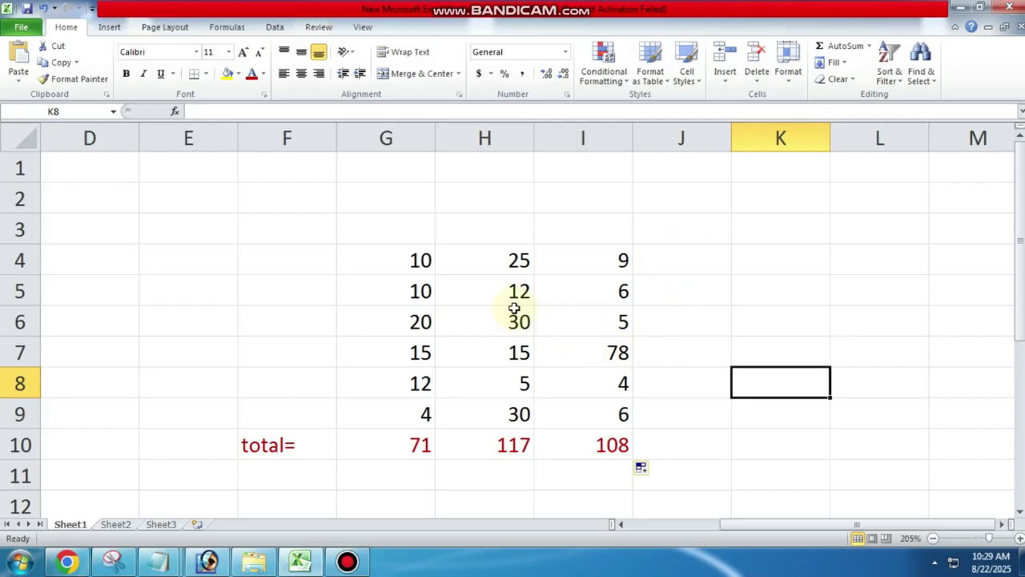
Clear the column totals in G10:I10, keeping the total label in F10.
{"action": "left_click_drag", "start_coordinate": [419, 446], "coordinate": [576, 453]}
{"action": "key", "text": "Delete"}
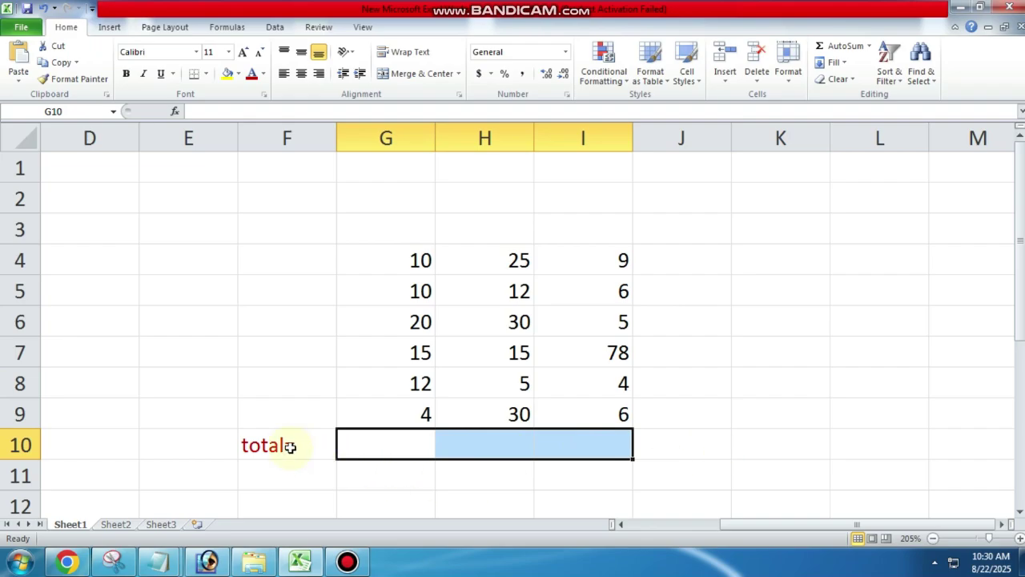
{"action": "left_click", "coordinate": [758, 426]}
Total the first row of numbers in J4 with AutoSum over G4:J4.
{"action": "left_click", "coordinate": [663, 266]}
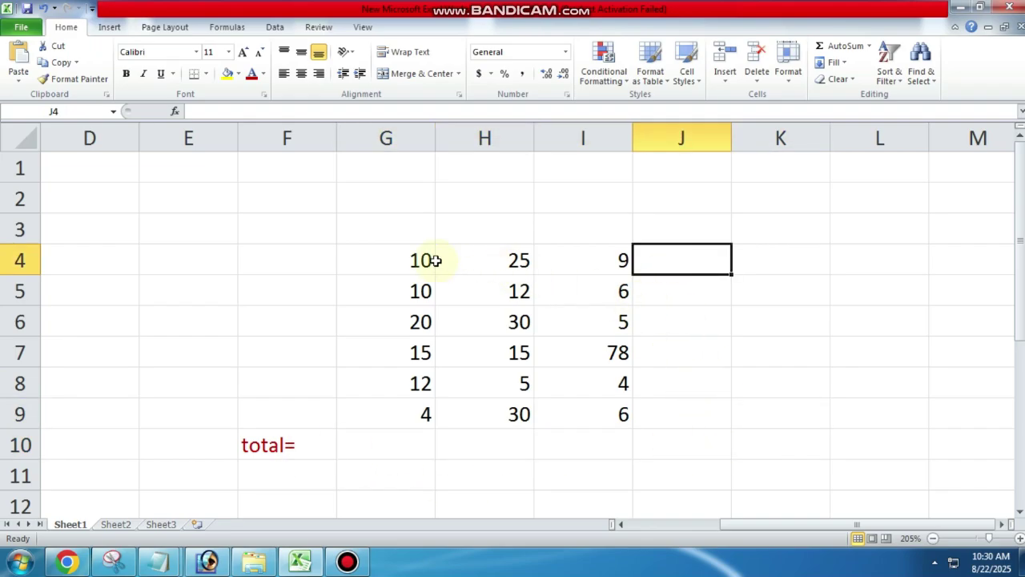
{"action": "left_click_drag", "start_coordinate": [419, 259], "coordinate": [696, 252]}
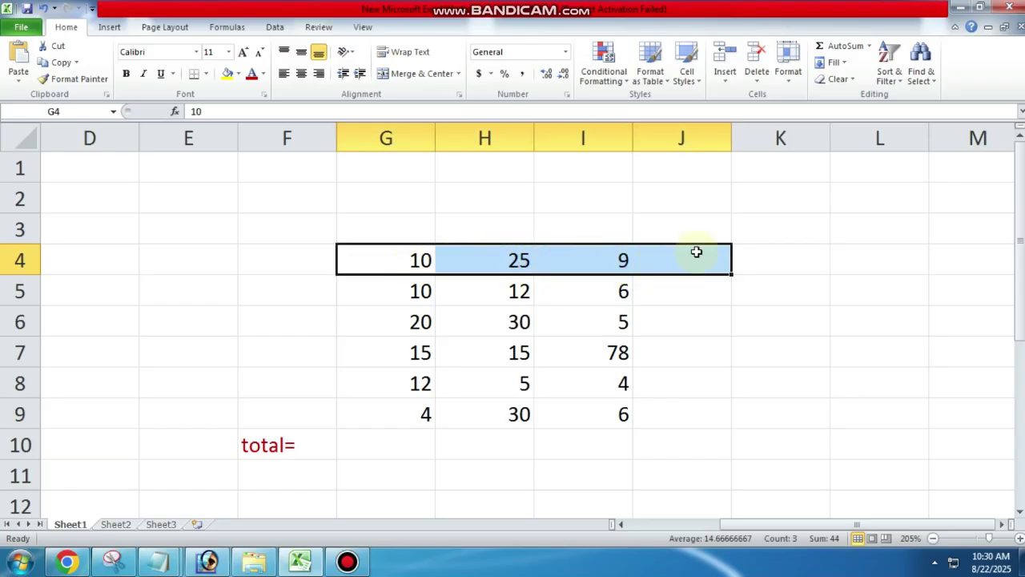
{"action": "left_click", "coordinate": [841, 48]}
{"action": "left_click", "coordinate": [775, 323]}
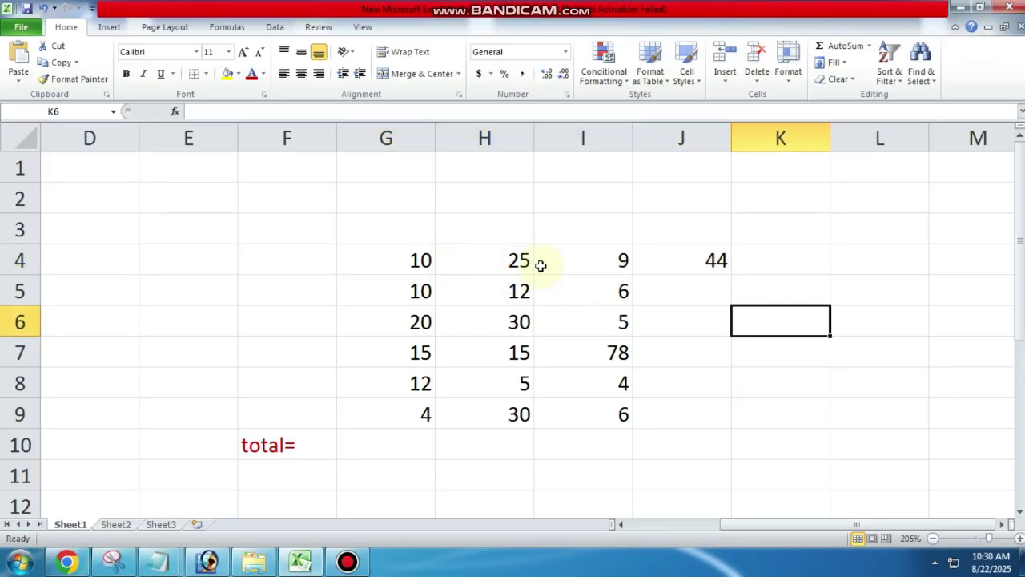
Fill the row total formula from J4 down to J9.
{"action": "left_click", "coordinate": [717, 260]}
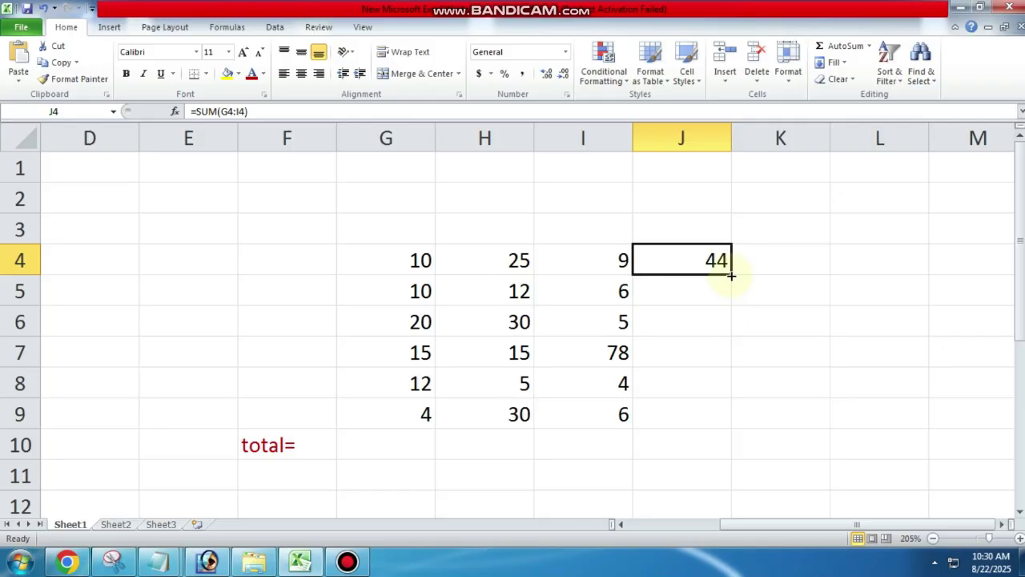
{"action": "left_click_drag", "start_coordinate": [731, 275], "coordinate": [732, 423]}
{"action": "left_click", "coordinate": [790, 408]}
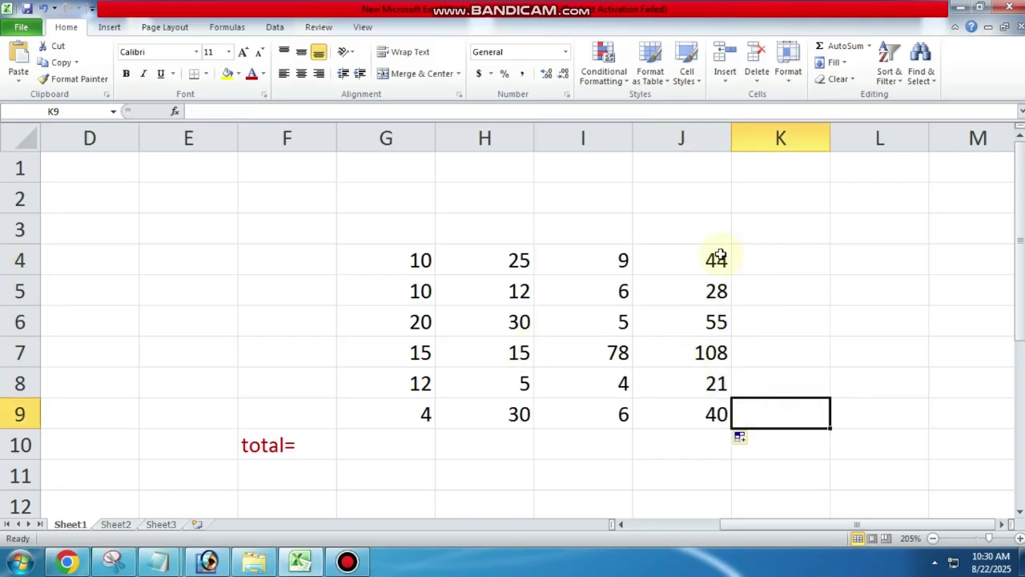
Set the font color of the row totals in J4:J9 to the standard Dark Red.
{"action": "left_click_drag", "start_coordinate": [720, 256], "coordinate": [728, 414]}
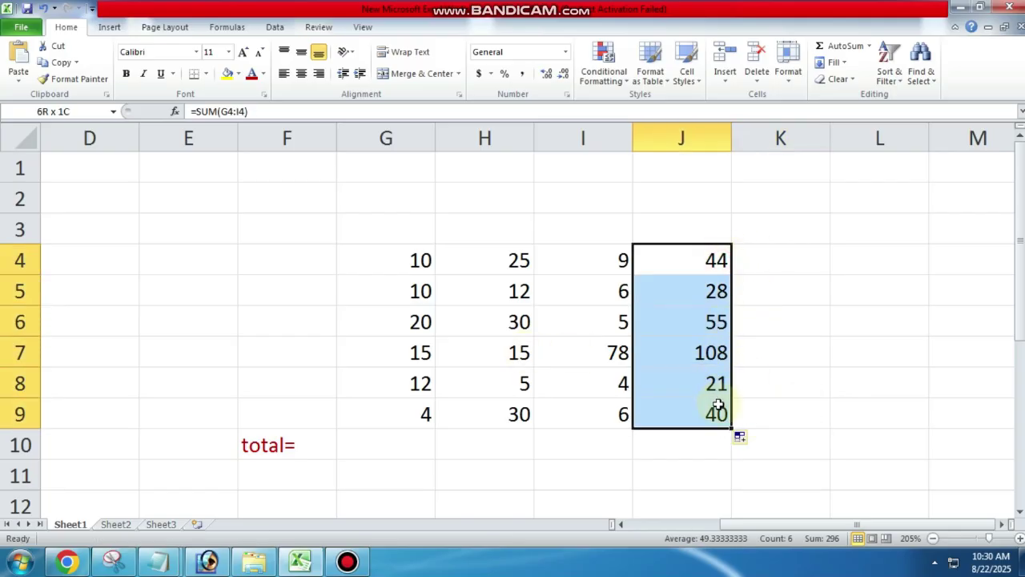
{"action": "left_click", "coordinate": [262, 74]}
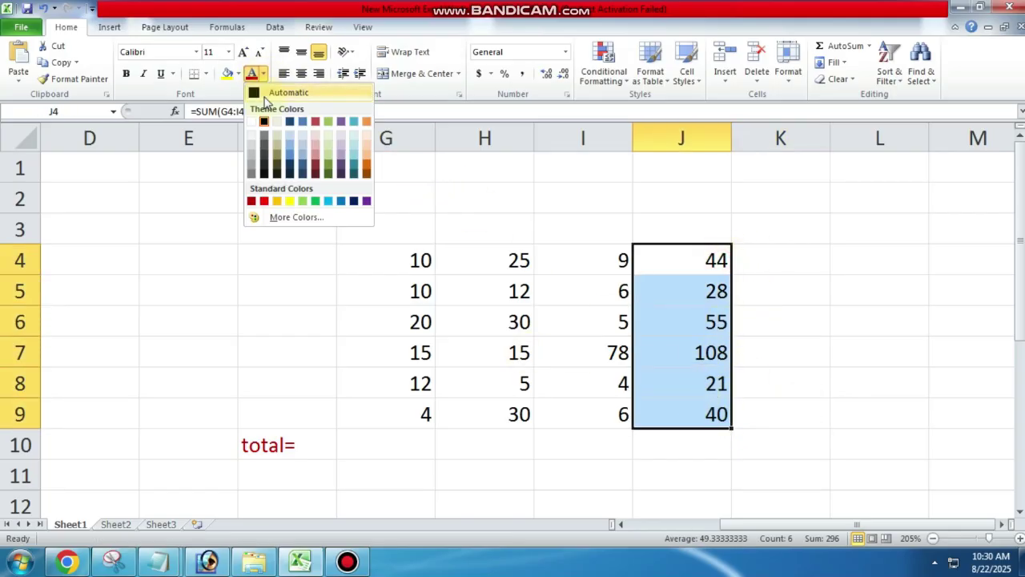
{"action": "left_click", "coordinate": [253, 200]}
{"action": "left_click", "coordinate": [460, 484]}
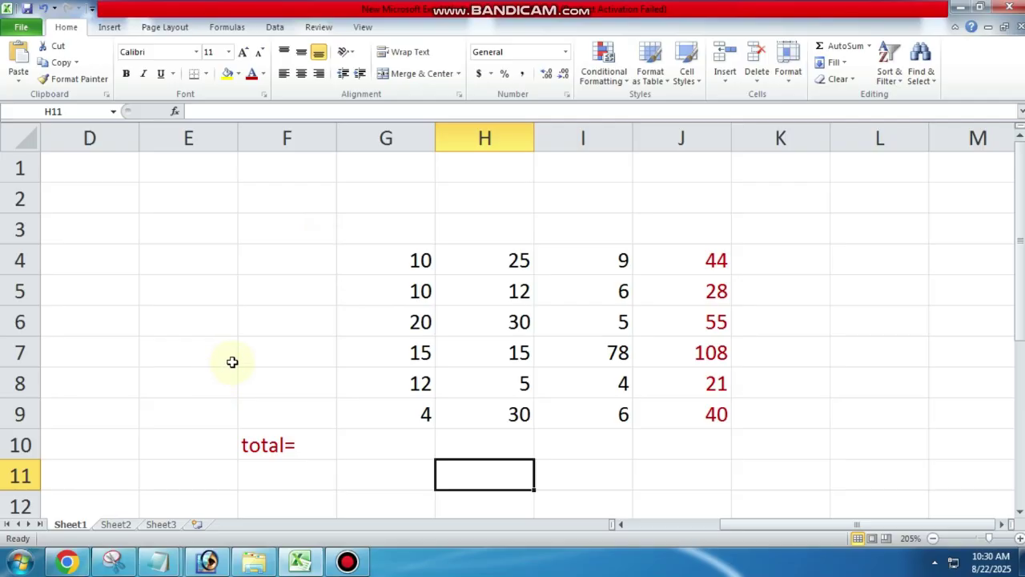
Clear the total label in F10 and all the numbers in columns G and H.
{"action": "left_click_drag", "start_coordinate": [209, 343], "coordinate": [522, 462]}
{"action": "key", "text": "Delete"}
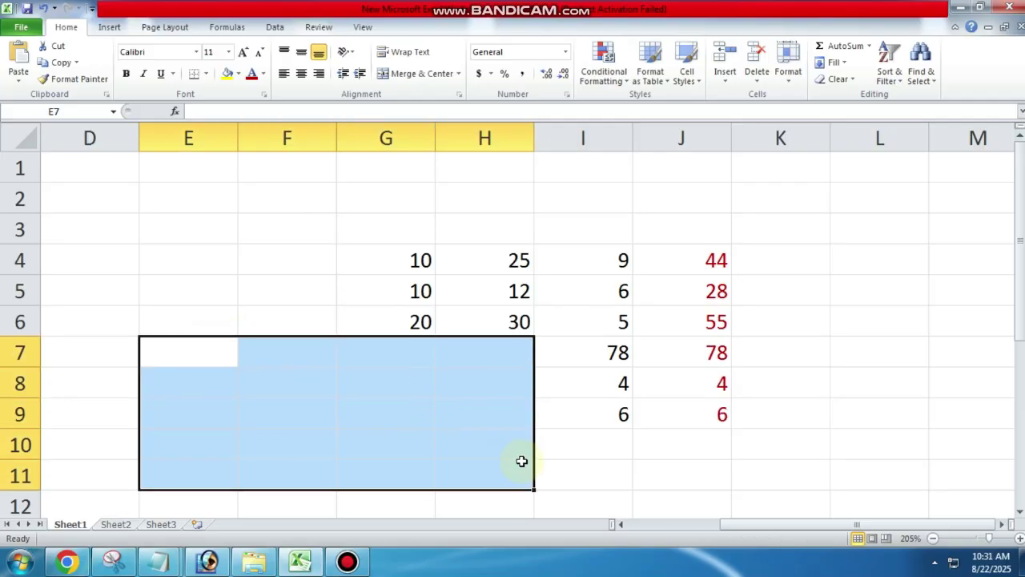
{"action": "left_click_drag", "start_coordinate": [313, 214], "coordinate": [485, 339]}
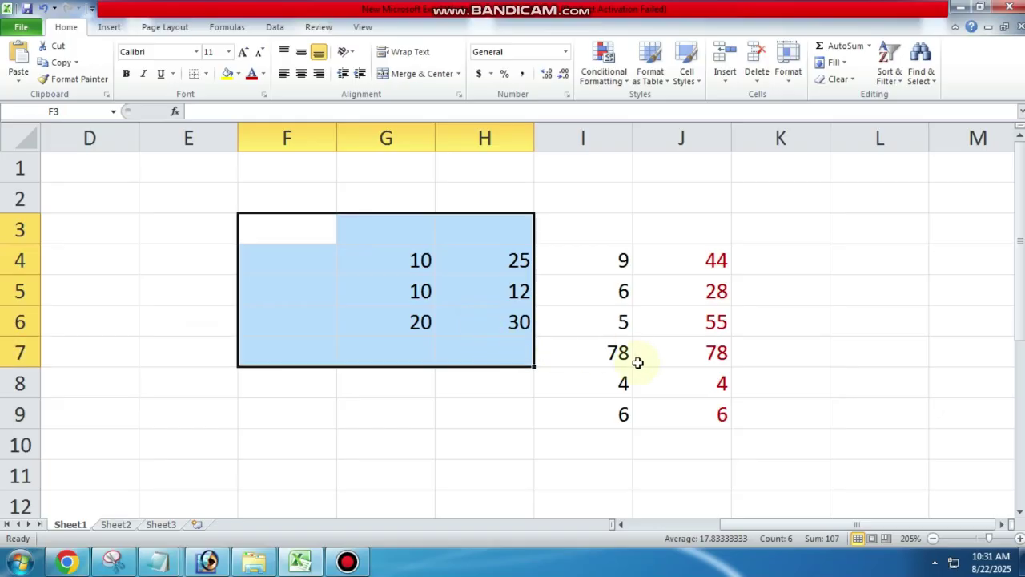
{"action": "key", "text": "Delete"}
{"action": "left_click", "coordinate": [851, 290]}
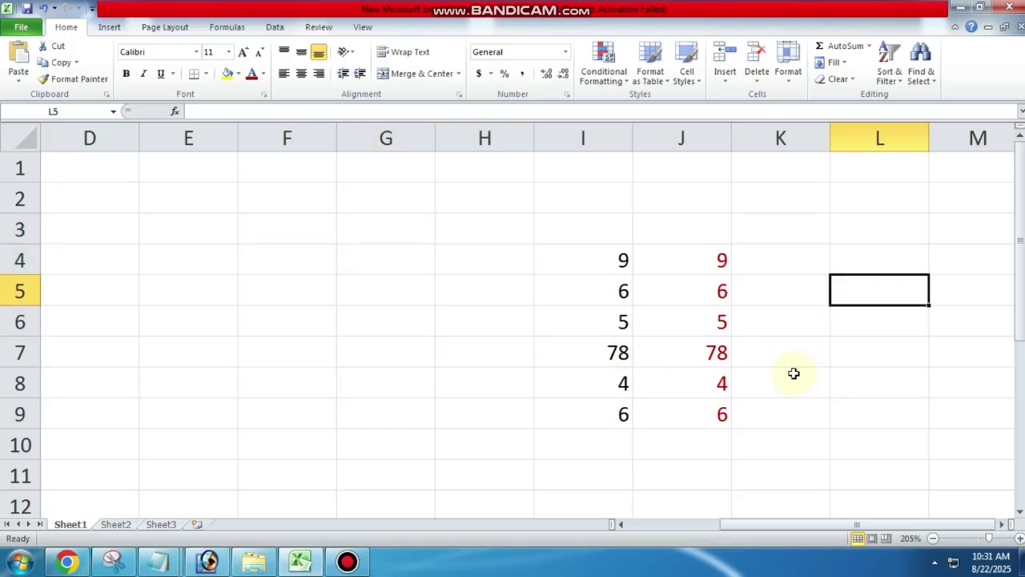
Clear I4:J6 and I8:J9, keeping only the row 7 values in columns I and J.
{"action": "left_click_drag", "start_coordinate": [601, 245], "coordinate": [629, 316]}
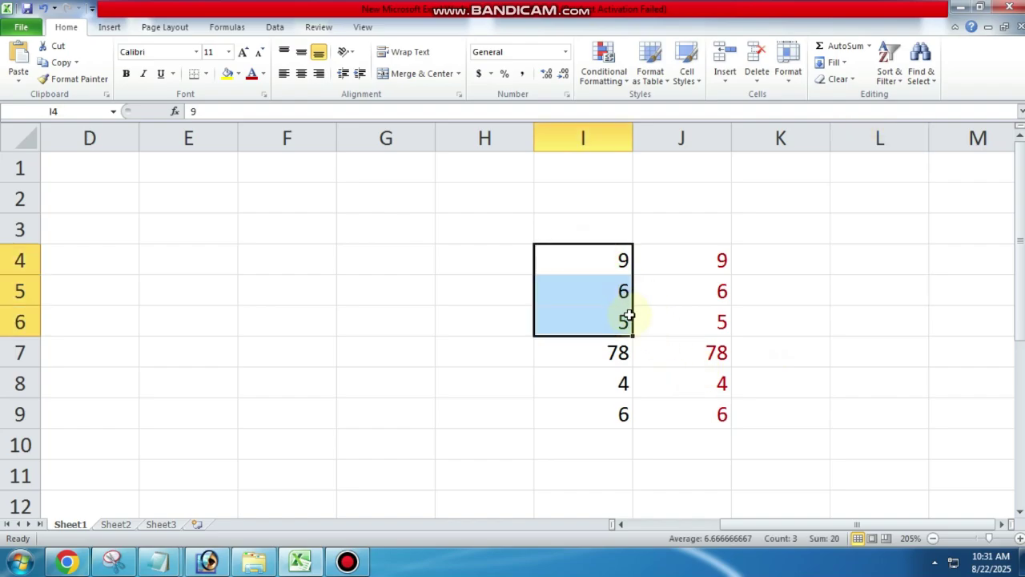
{"action": "key", "text": "Delete"}
{"action": "left_click_drag", "start_coordinate": [707, 258], "coordinate": [725, 324]}
{"action": "key", "text": "Delete"}
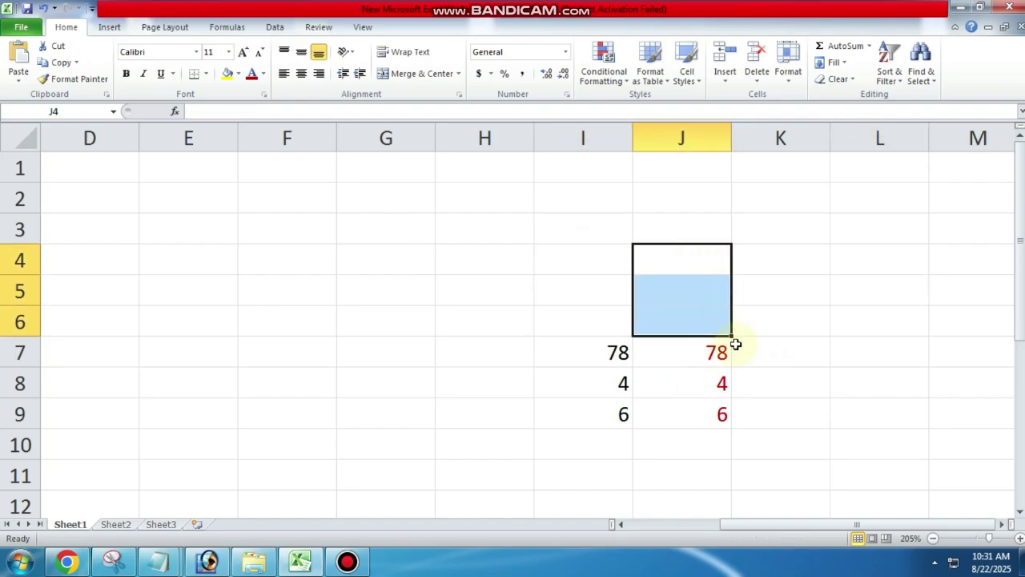
{"action": "left_click_drag", "start_coordinate": [601, 381], "coordinate": [749, 441]}
{"action": "key", "text": "Delete"}
Replace the sum formula in J7 with the number 54.
{"action": "left_click", "coordinate": [720, 353]}
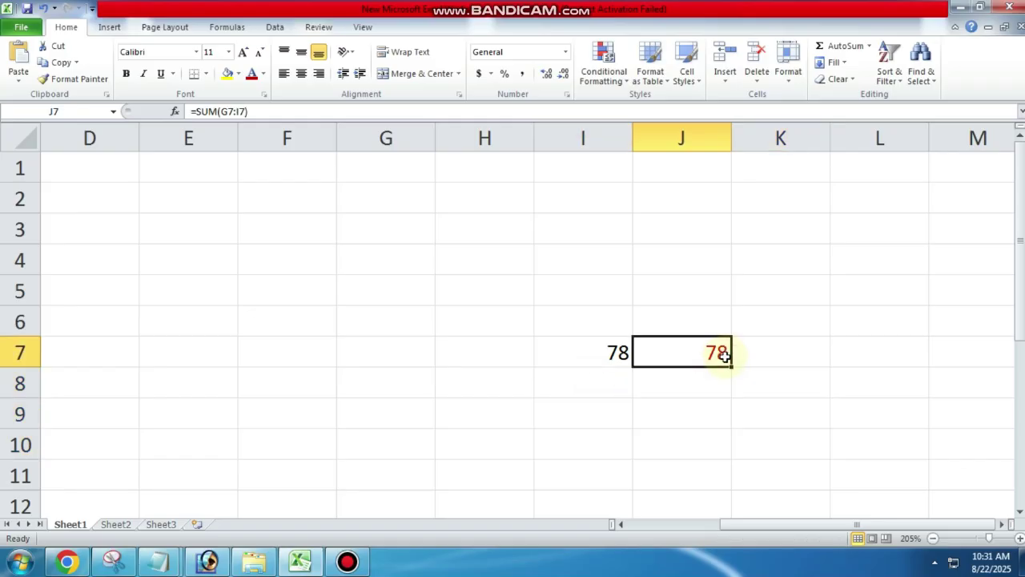
{"action": "type", "text": "54"}
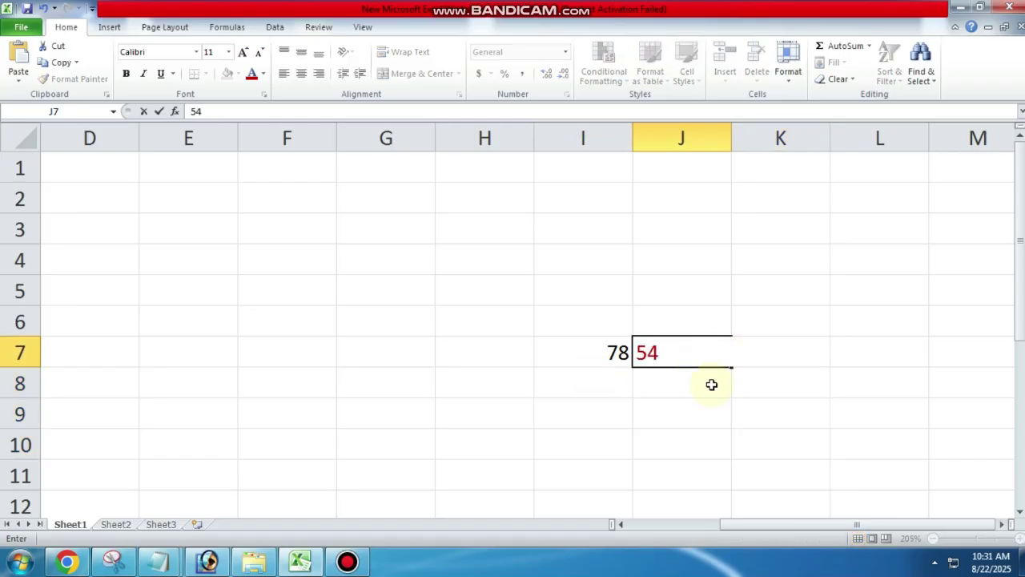
{"action": "left_click", "coordinate": [718, 410]}
Set the font color of J7 to the black theme color.
{"action": "left_click", "coordinate": [679, 355]}
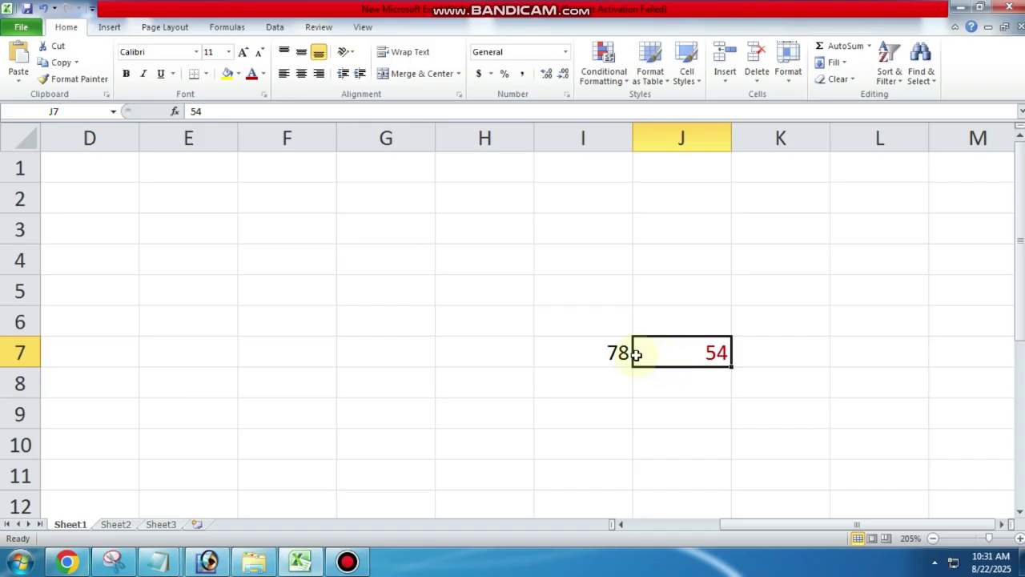
{"action": "left_click", "coordinate": [263, 75]}
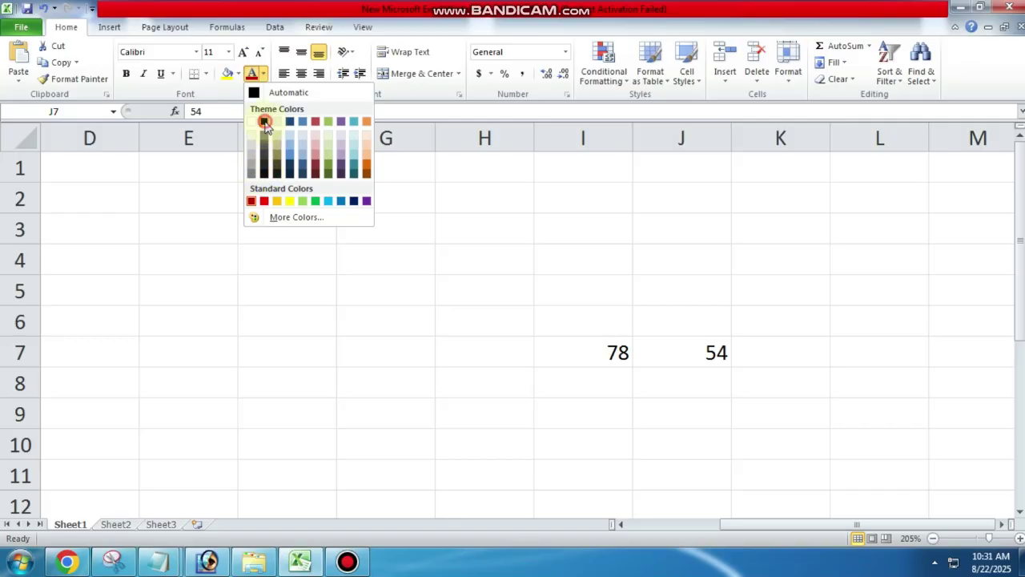
{"action": "left_click", "coordinate": [264, 121]}
{"action": "left_click", "coordinate": [623, 474]}
Enter 10 in K7, beside the numbers in I7 and J7.
{"action": "left_click", "coordinate": [619, 355]}
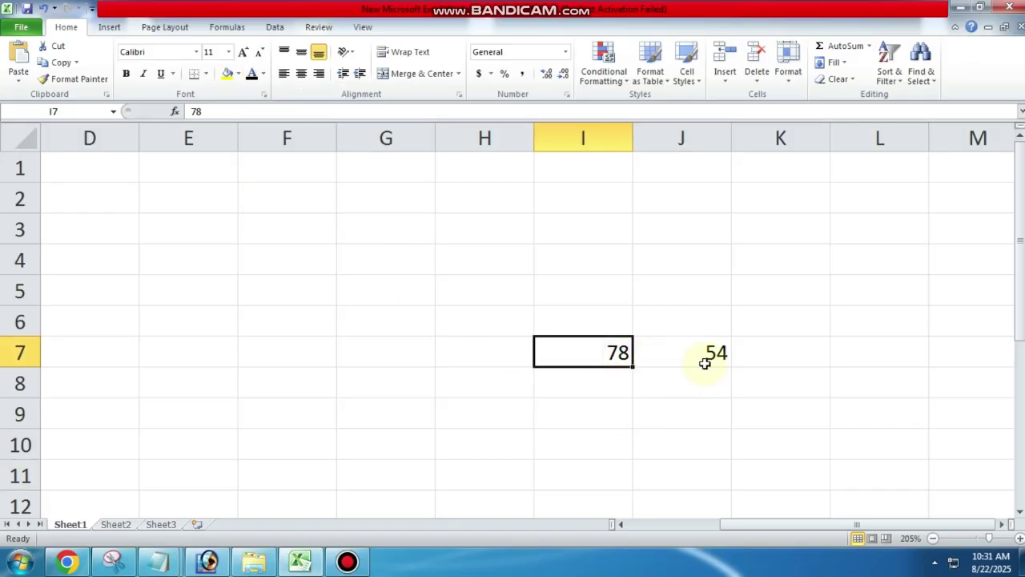
{"action": "left_click", "coordinate": [661, 382]}
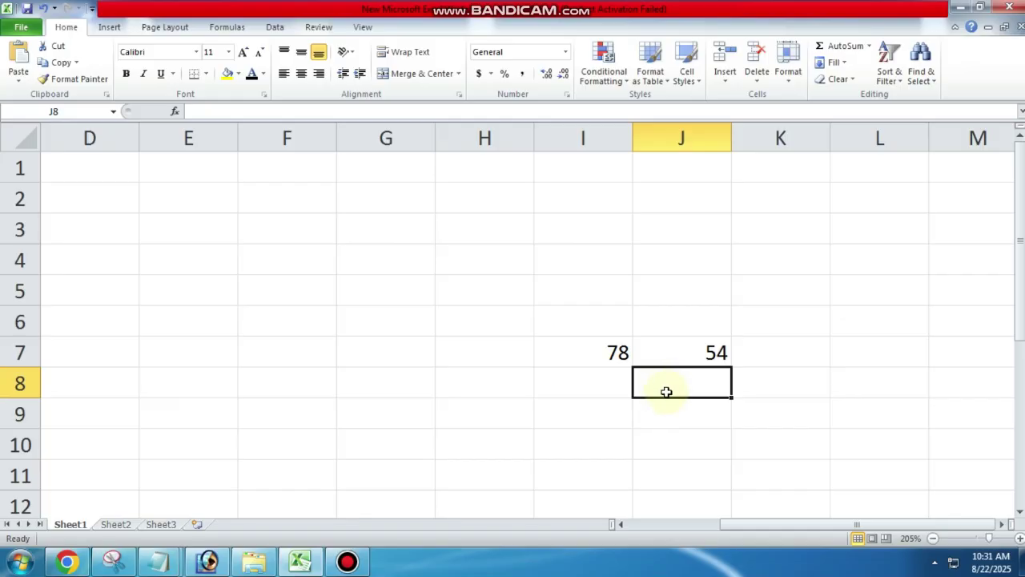
{"action": "left_click", "coordinate": [666, 405]}
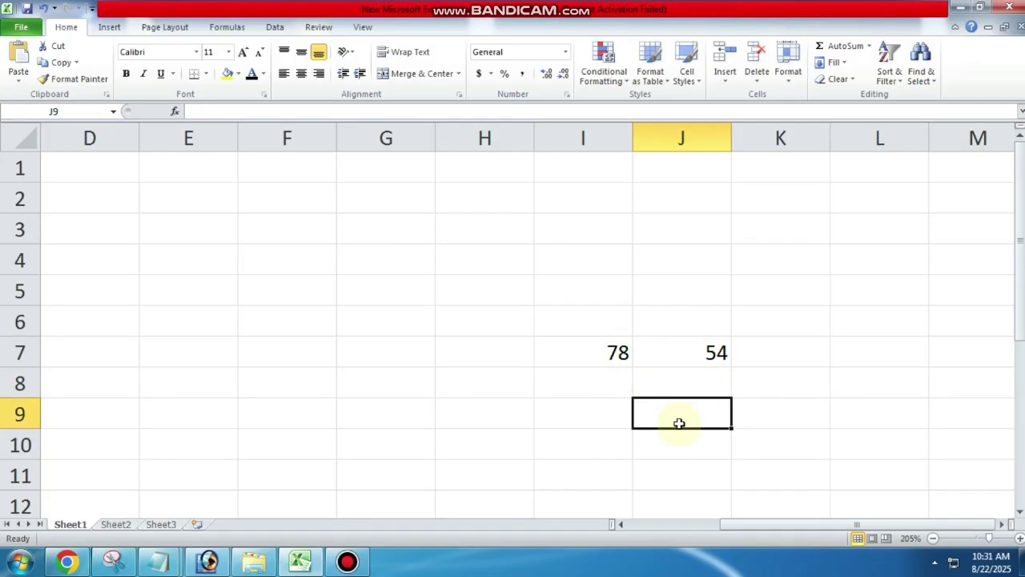
{"action": "left_click", "coordinate": [761, 353]}
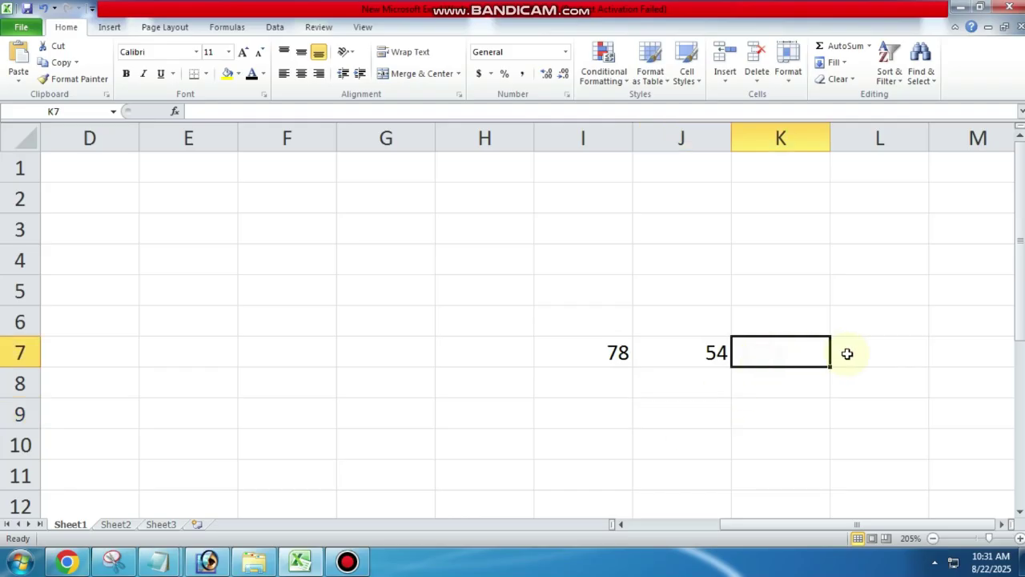
{"action": "type", "text": "10"}
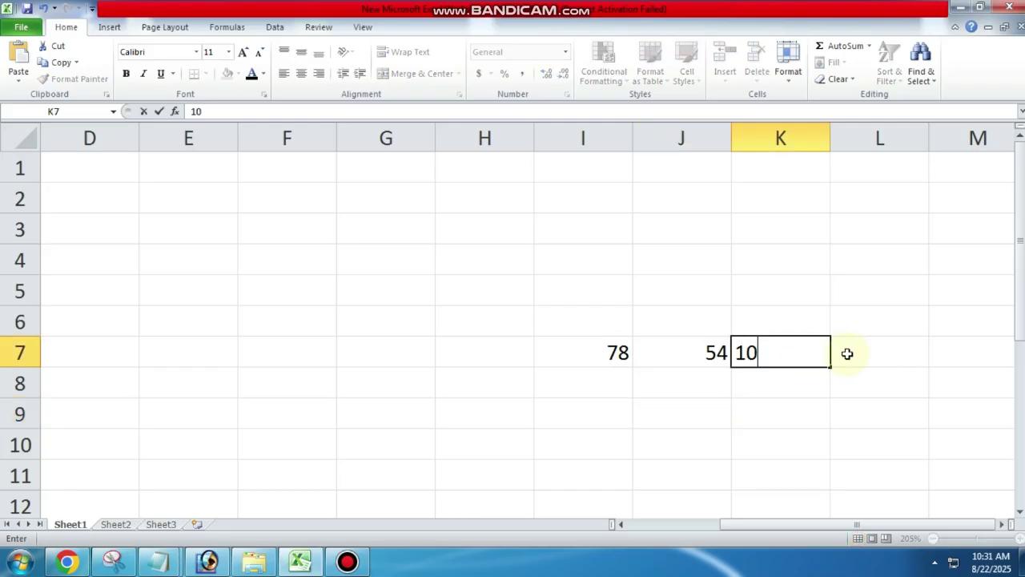
Subtract J7 and K7 from I7 by entering the formula =I7-J7-K7 in J8.
{"action": "left_click", "coordinate": [677, 383]}
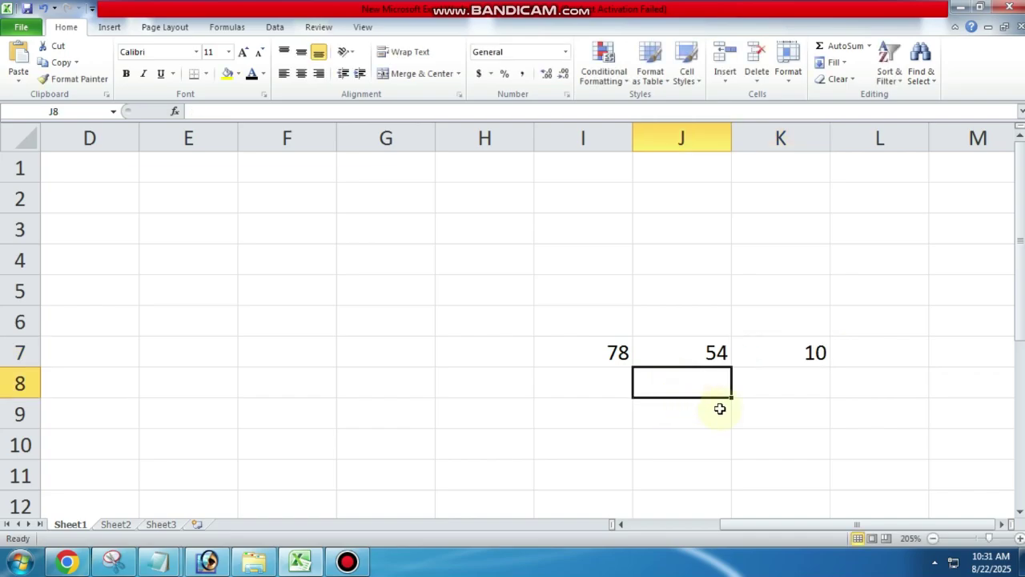
{"action": "type", "text": "="}
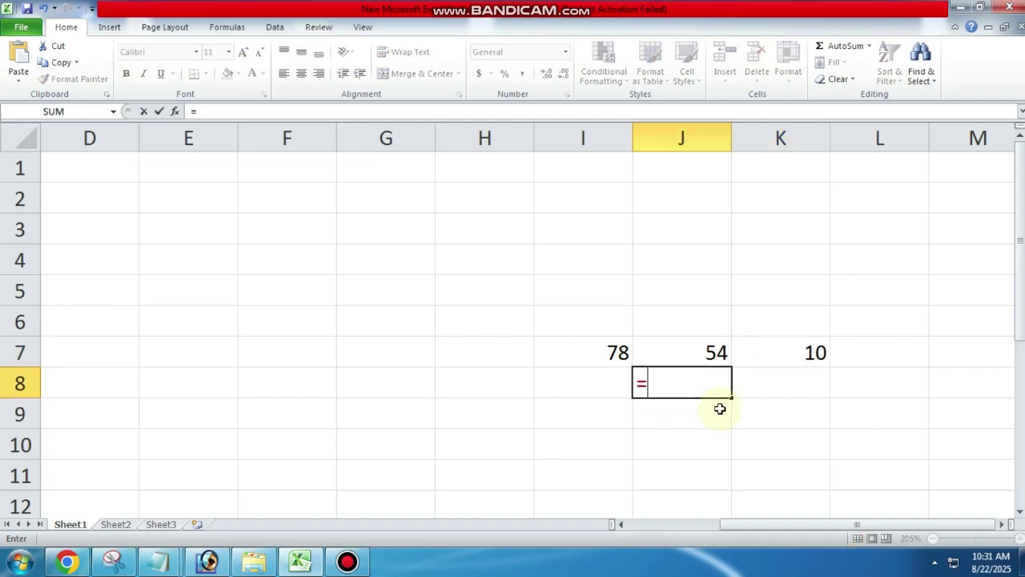
{"action": "left_click", "coordinate": [619, 353]}
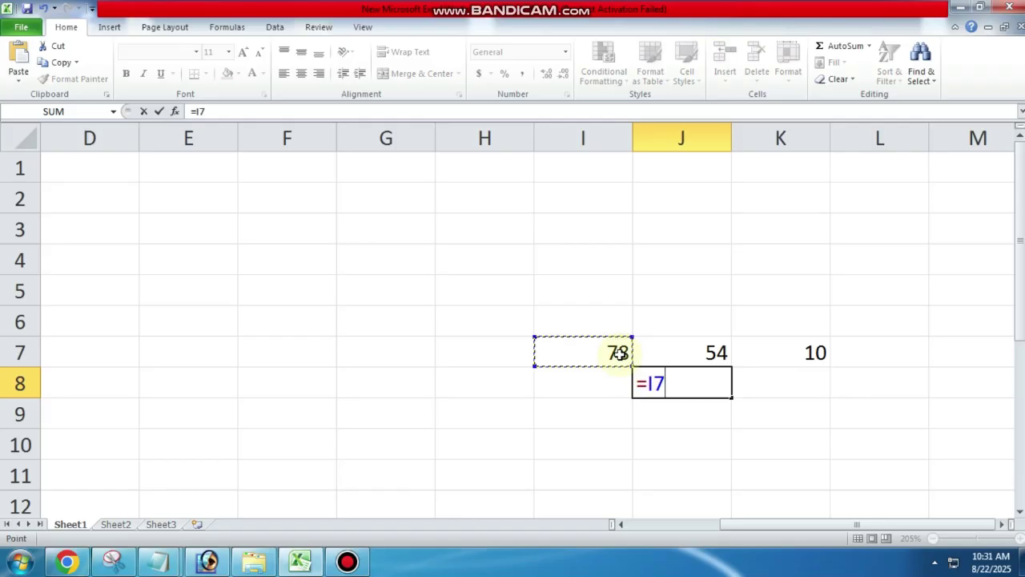
{"action": "type", "text": "-"}
{"action": "left_click", "coordinate": [709, 355]}
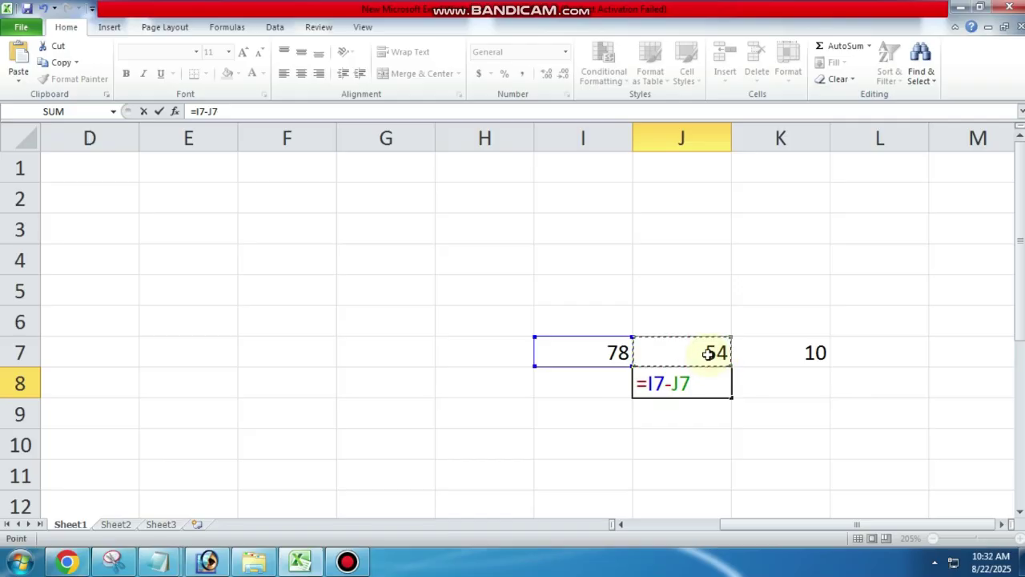
{"action": "type", "text": "-"}
{"action": "left_click", "coordinate": [799, 357]}
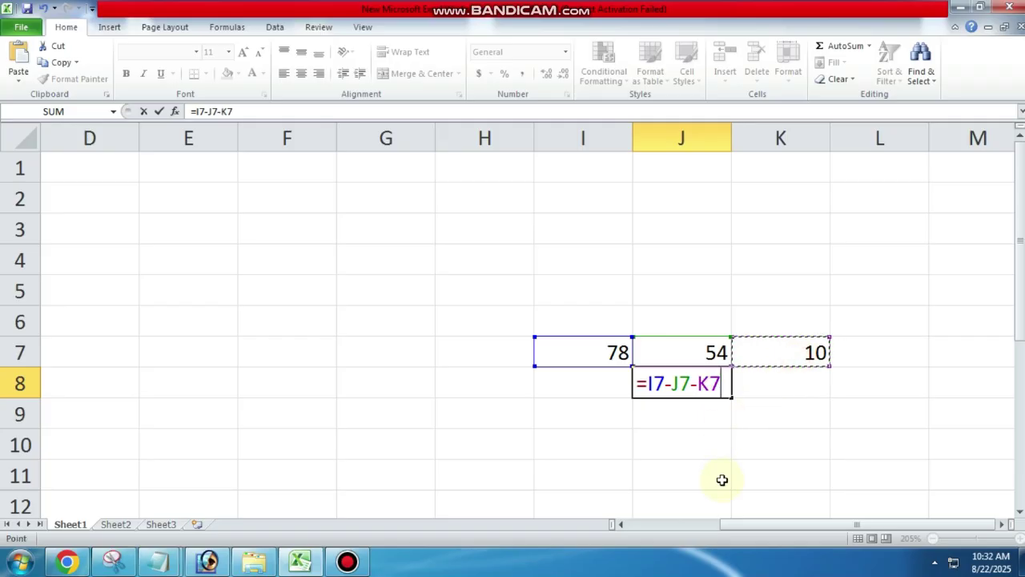
{"action": "key", "text": "Return"}
{"action": "left_click", "coordinate": [712, 385]}
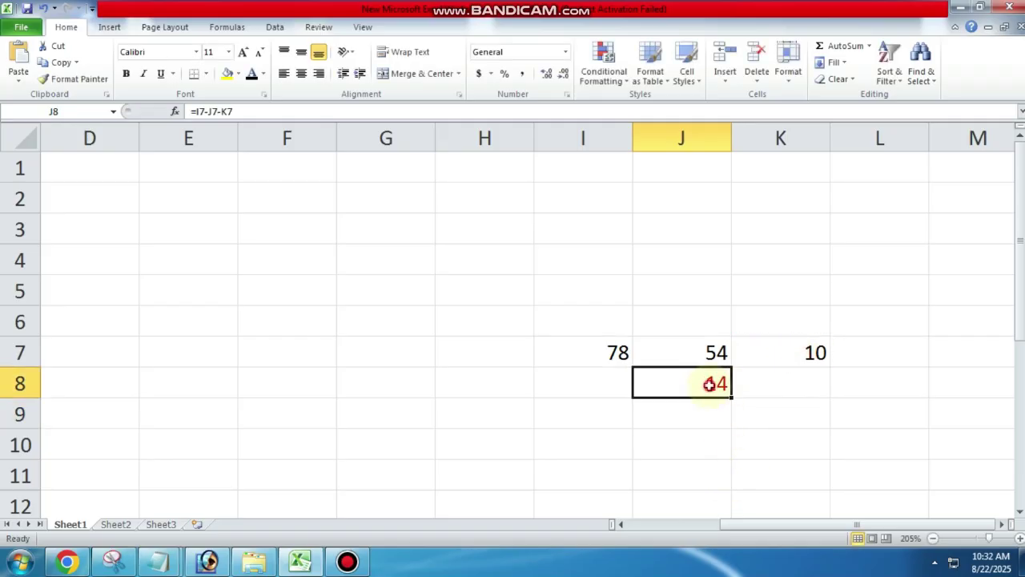
{"action": "left_click", "coordinate": [705, 451]}
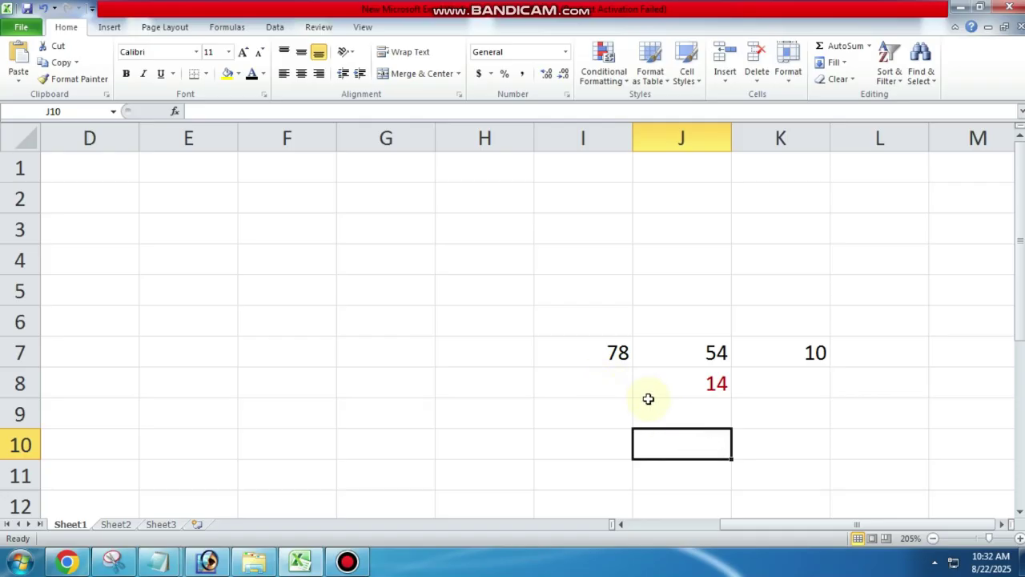
Clear the subtraction formula from J8.
{"action": "left_click", "coordinate": [716, 386]}
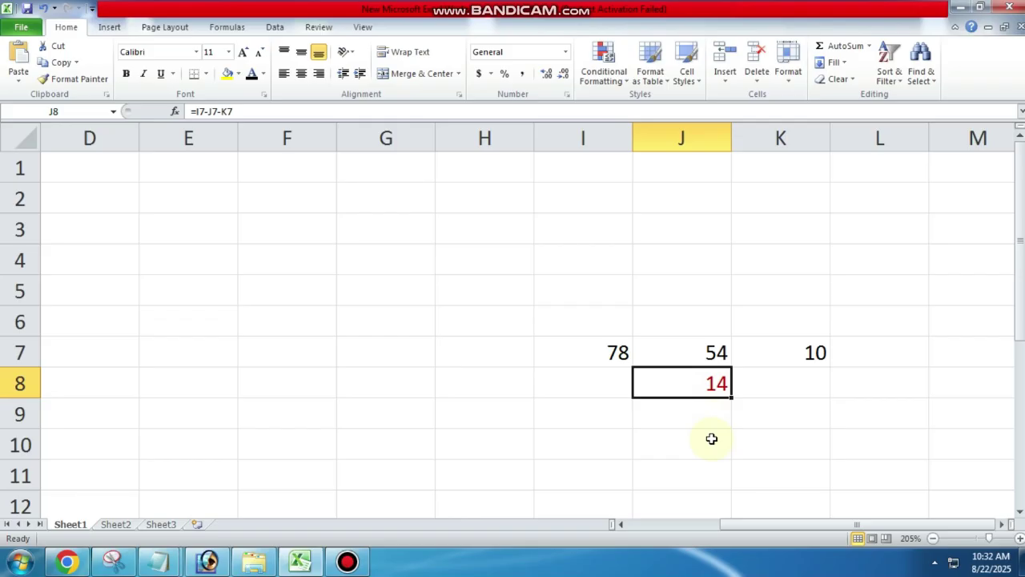
{"action": "key", "text": "Delete"}
{"action": "left_click", "coordinate": [683, 438]}
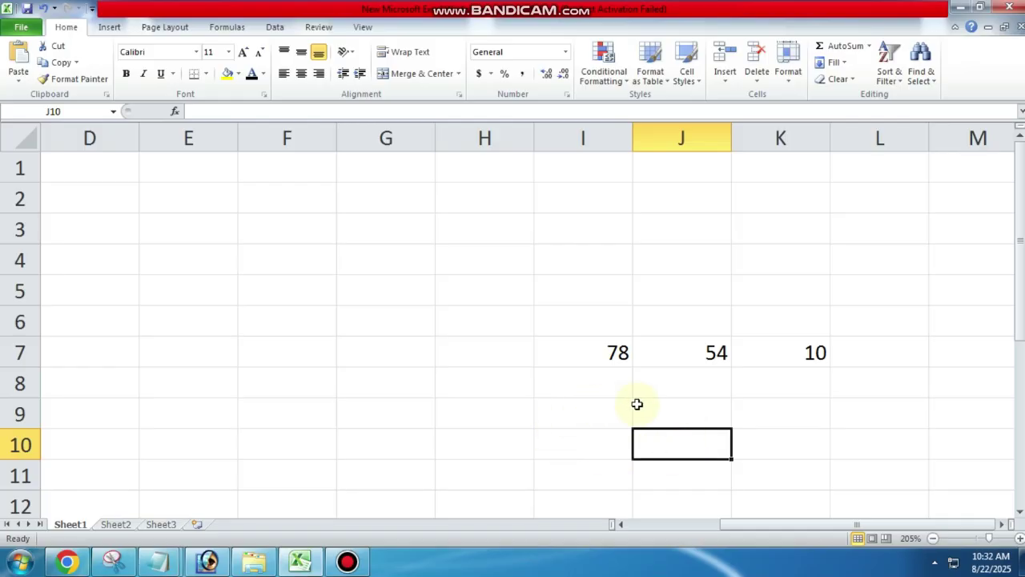
Multiply the three row 7 numbers by entering the formula =I7*J7*K7 in J9.
{"action": "left_click", "coordinate": [657, 414]}
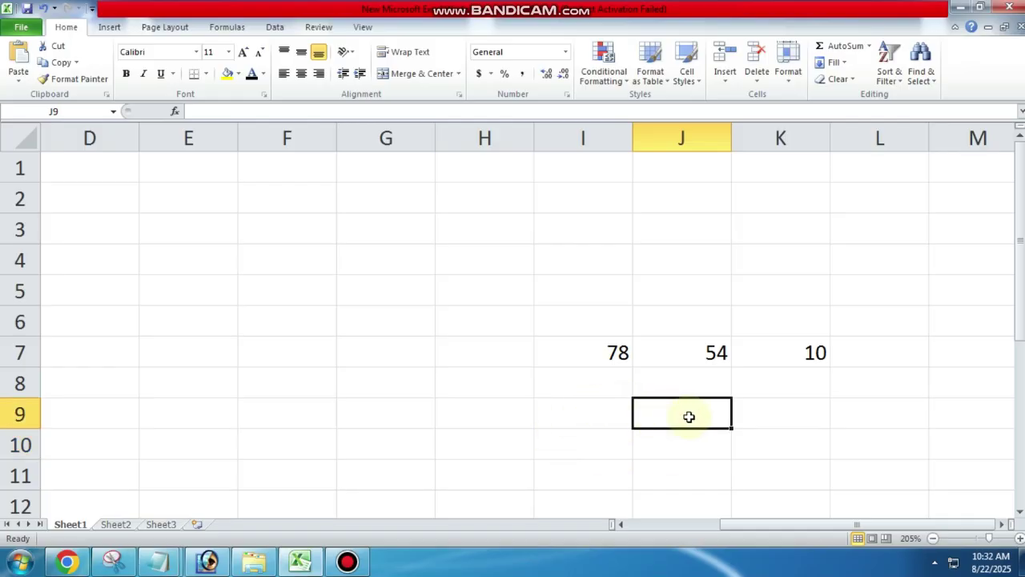
{"action": "type", "text": "="}
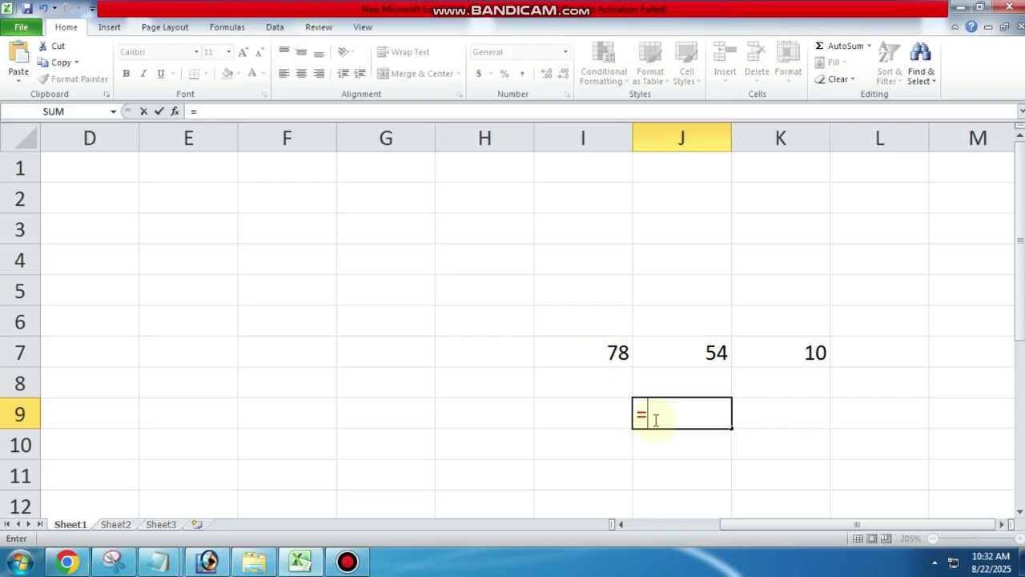
{"action": "left_click", "coordinate": [614, 350]}
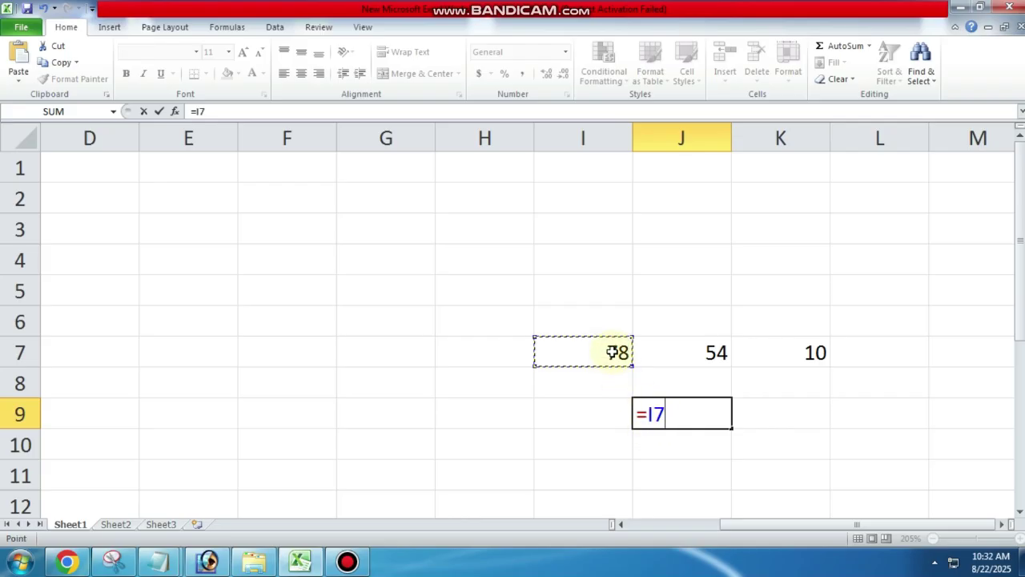
{"action": "type", "text": "*"}
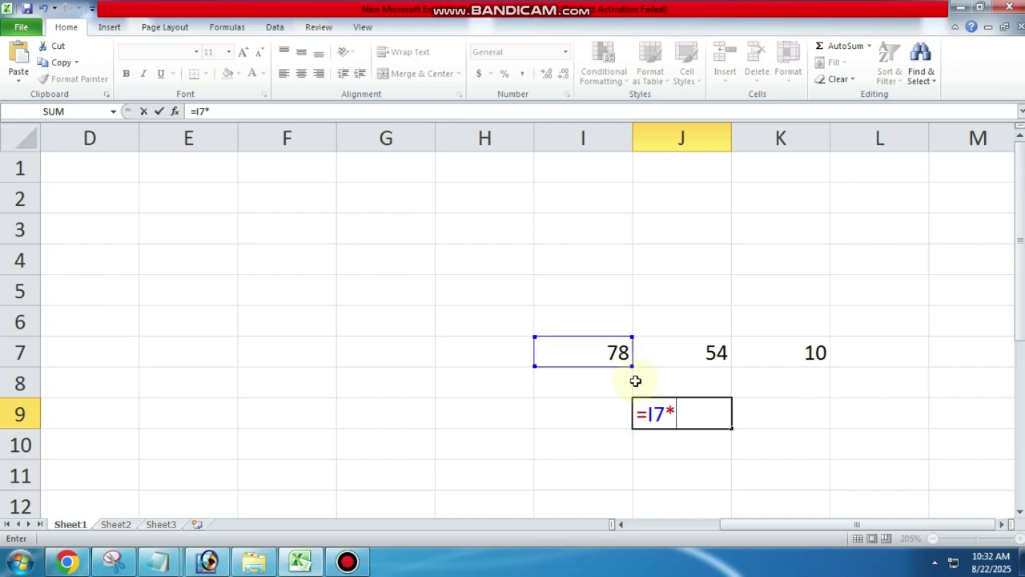
{"action": "left_click", "coordinate": [707, 357]}
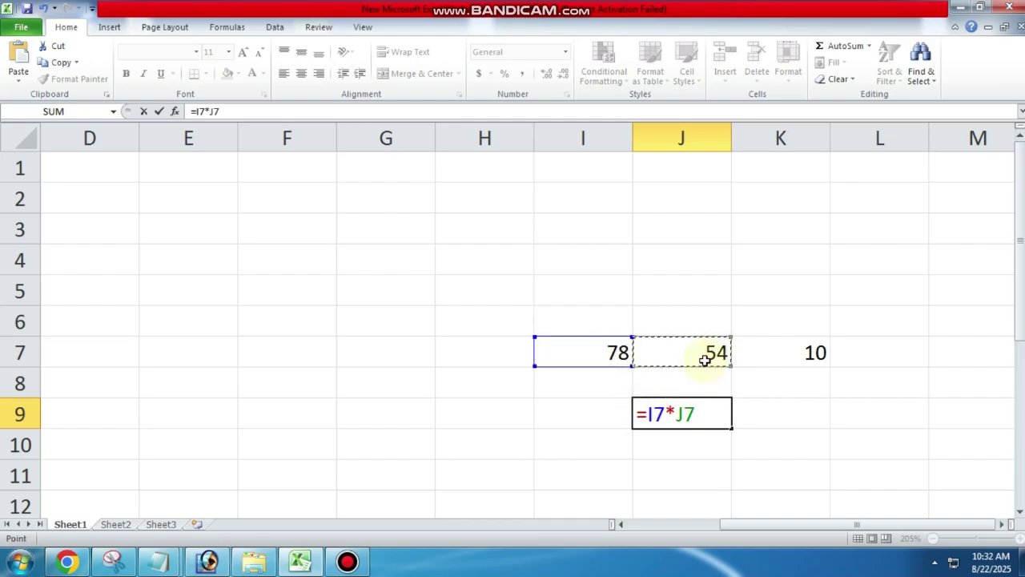
{"action": "type", "text": "*"}
{"action": "left_click", "coordinate": [787, 355]}
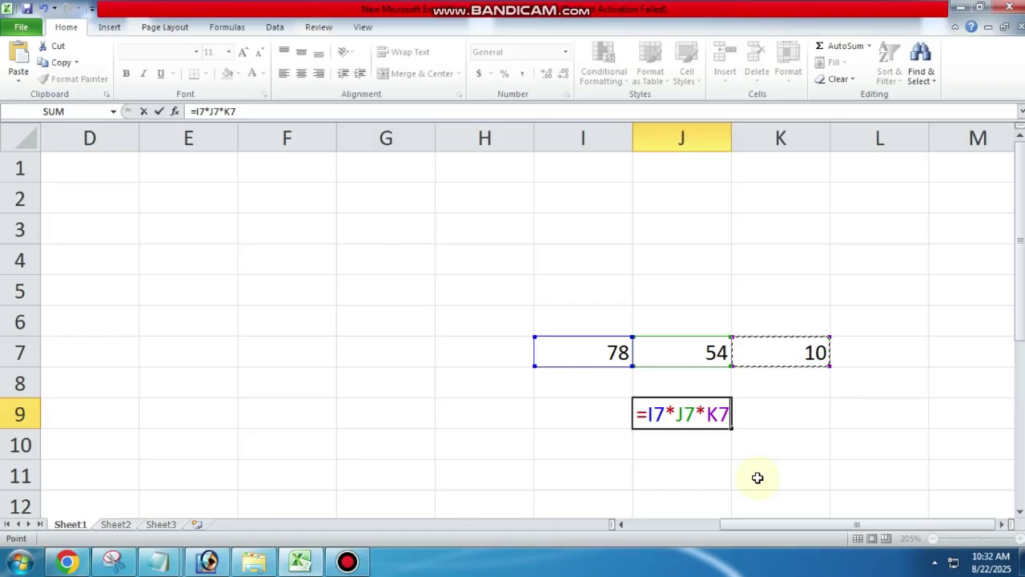
{"action": "key", "text": "Return"}
Clear the multiplication formula from J9.
{"action": "left_click", "coordinate": [693, 417]}
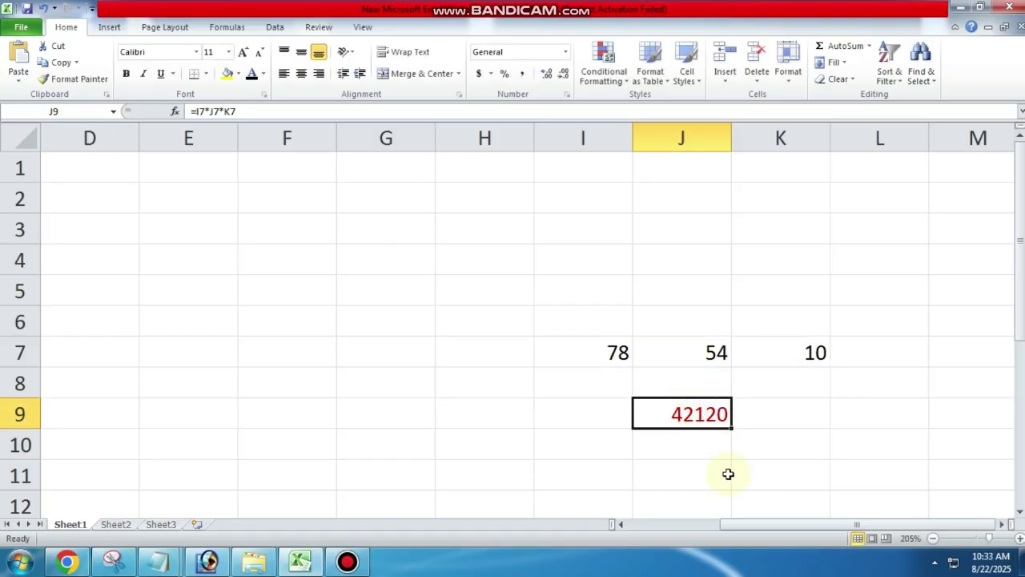
{"action": "key", "text": "BackSpace"}
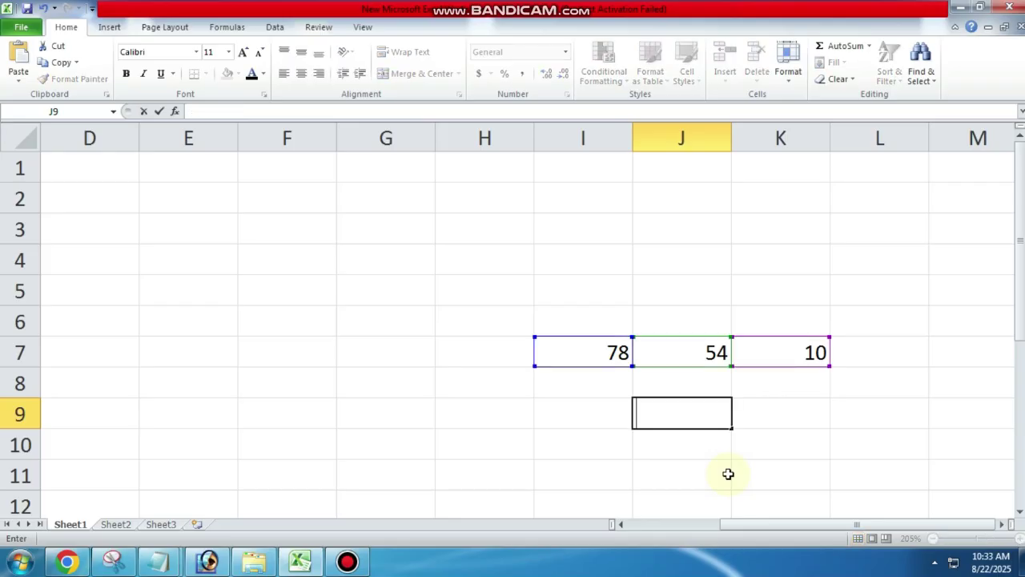
{"action": "key", "text": "Return"}
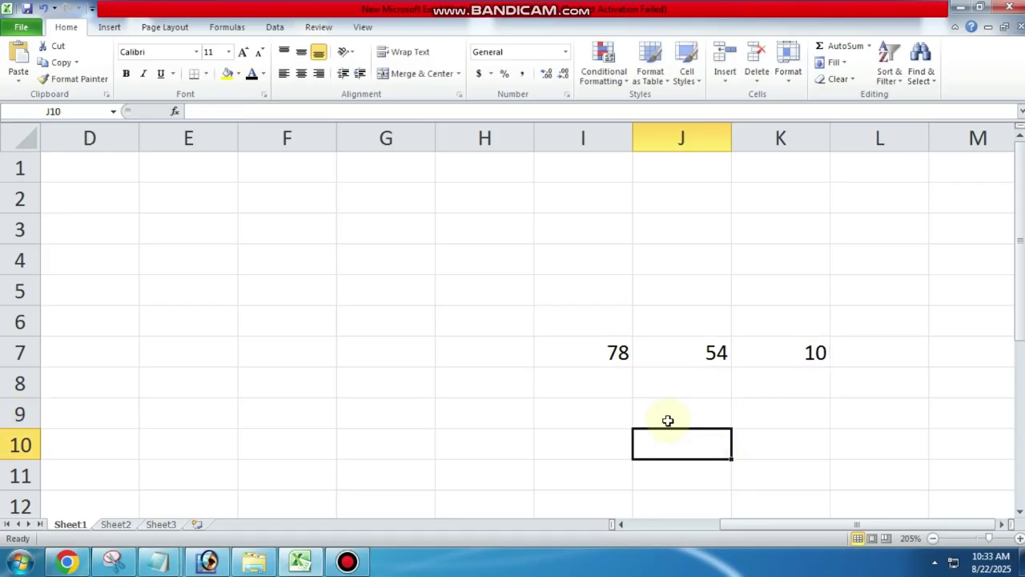
Divide I7 by J7 by entering the formula =I7/J7 in J9.
{"action": "left_click", "coordinate": [665, 416]}
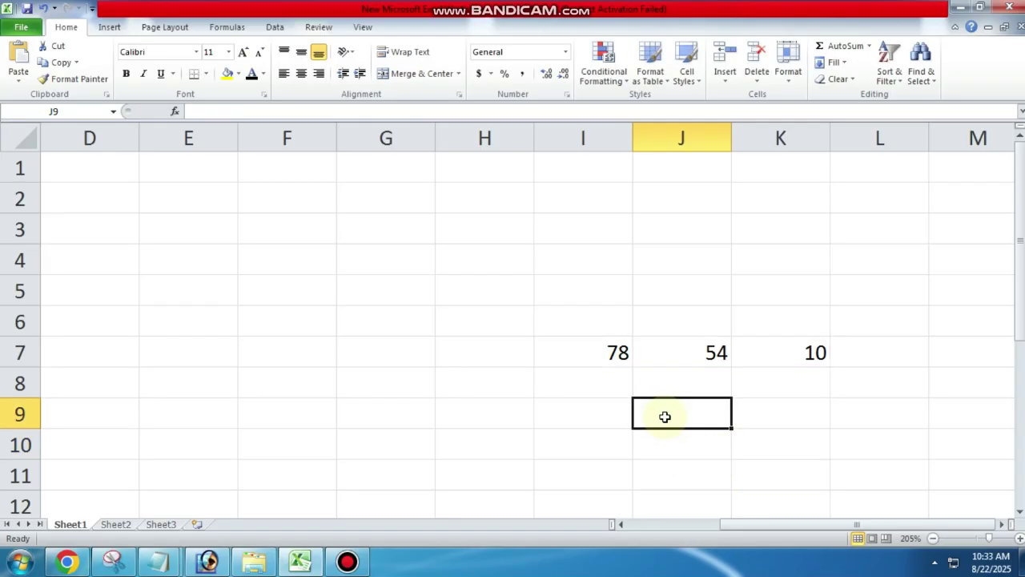
{"action": "type", "text": "="}
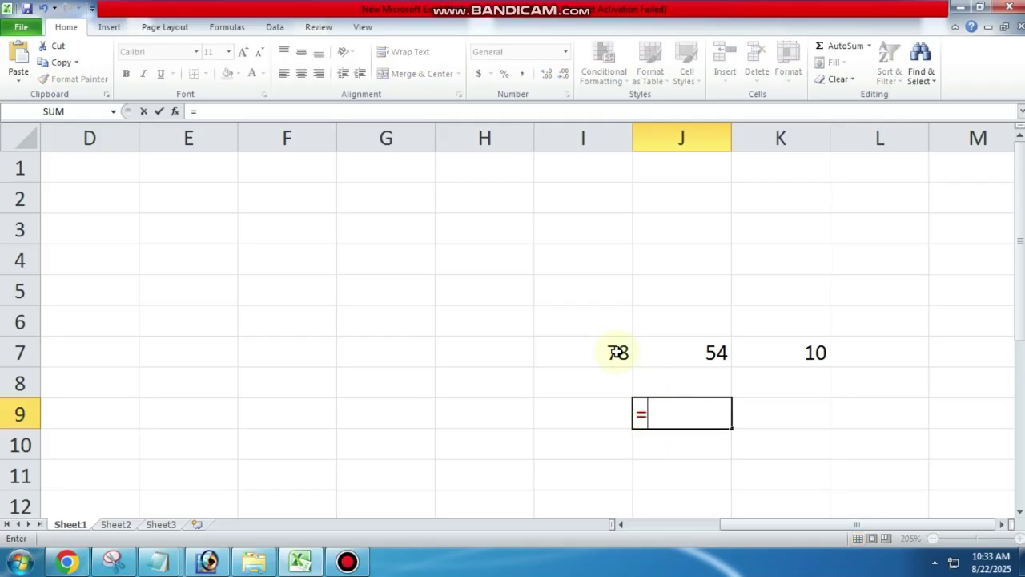
{"action": "left_click", "coordinate": [618, 352]}
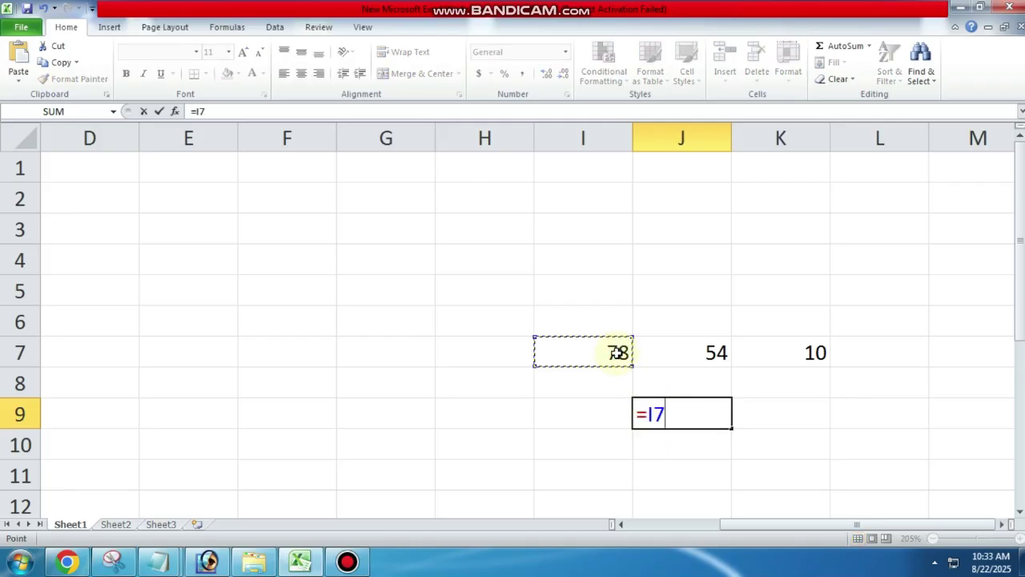
{"action": "type", "text": "/"}
{"action": "left_click", "coordinate": [714, 353]}
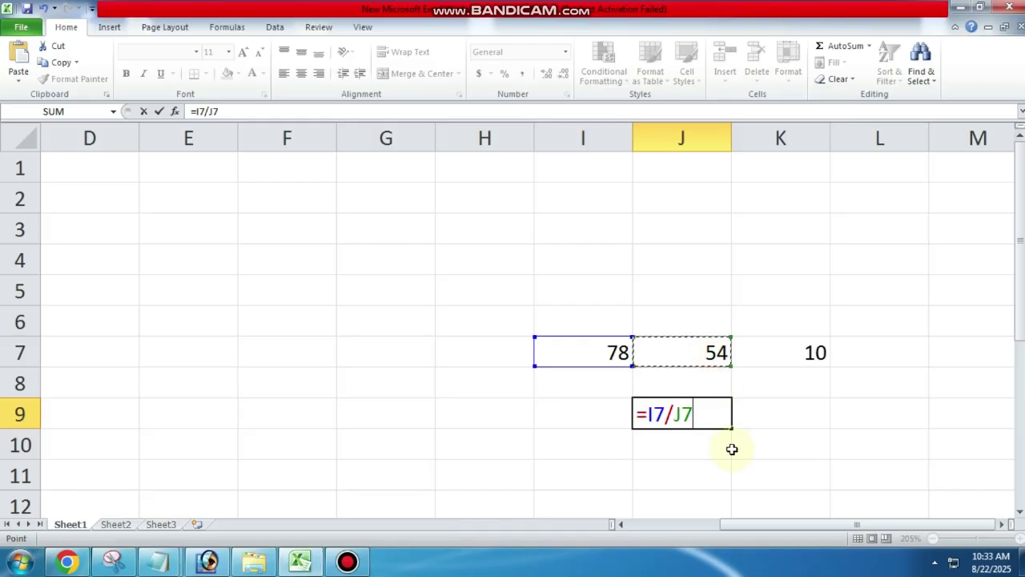
{"action": "key", "text": "Return"}
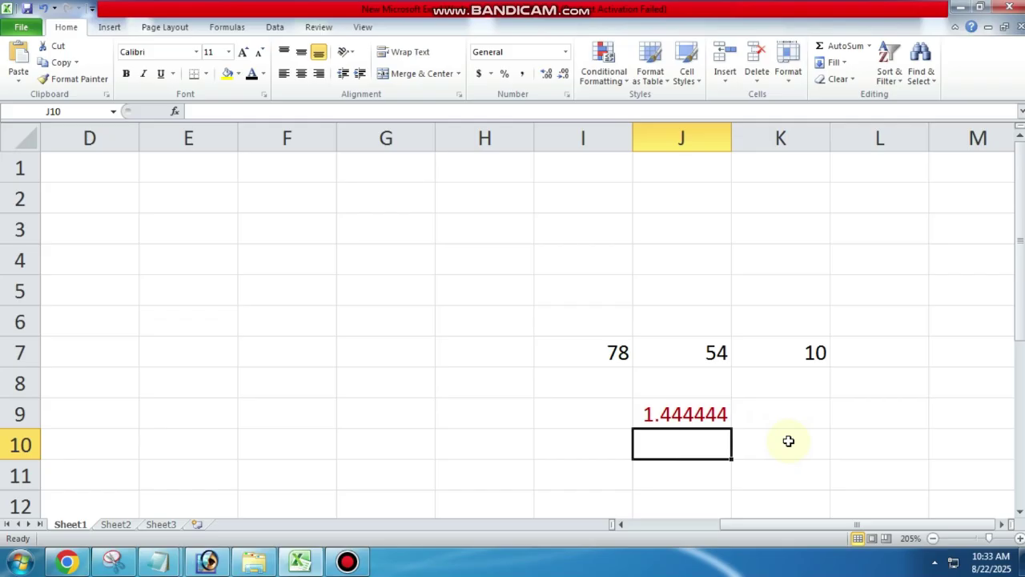
Clear the contents of I6:K11, removing the row 7 numbers and the division formula.
{"action": "left_click_drag", "start_coordinate": [597, 323], "coordinate": [828, 478]}
{"action": "key", "text": "Delete"}
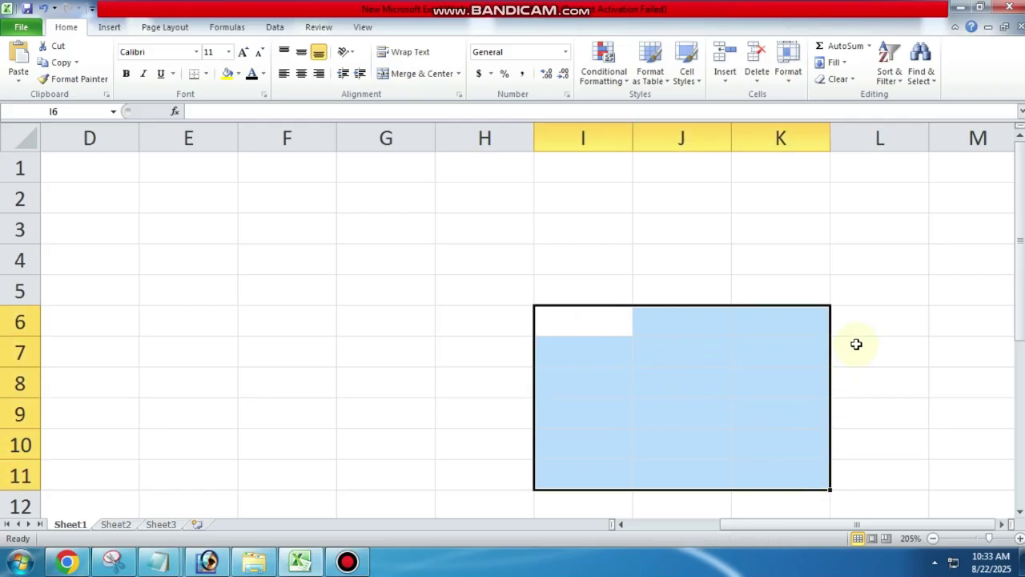
{"action": "left_click", "coordinate": [856, 343]}
Enter 50 in G5 and 5 in H5 as new sample numbers.
{"action": "left_click", "coordinate": [389, 293]}
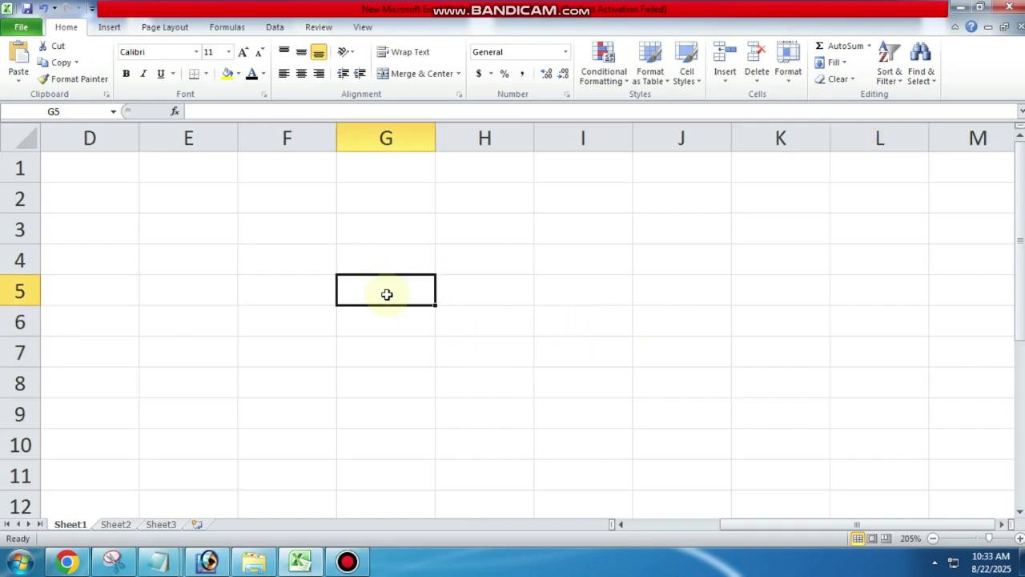
{"action": "type", "text": "50"}
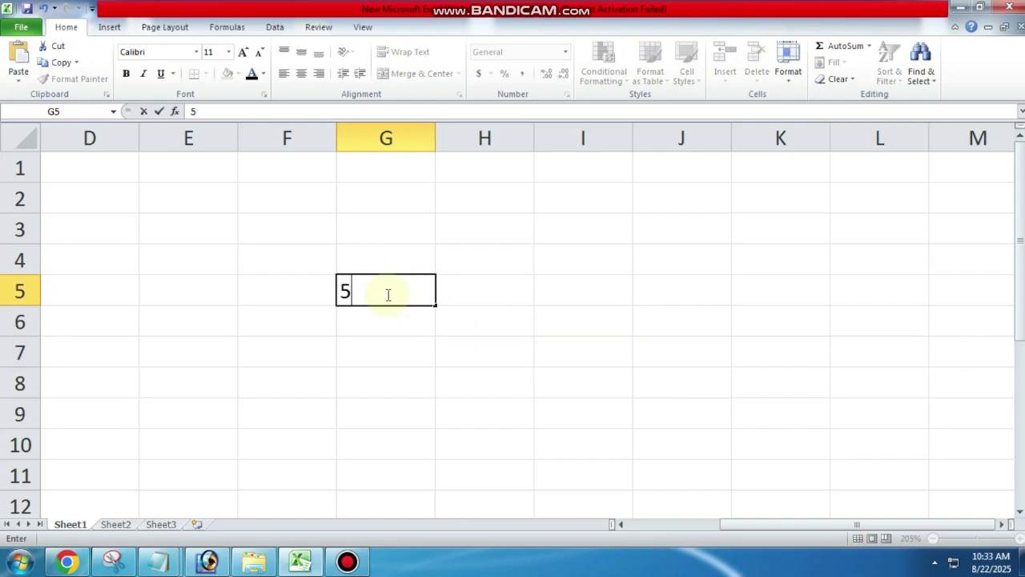
{"action": "left_click", "coordinate": [471, 298]}
{"action": "type", "text": "5"}
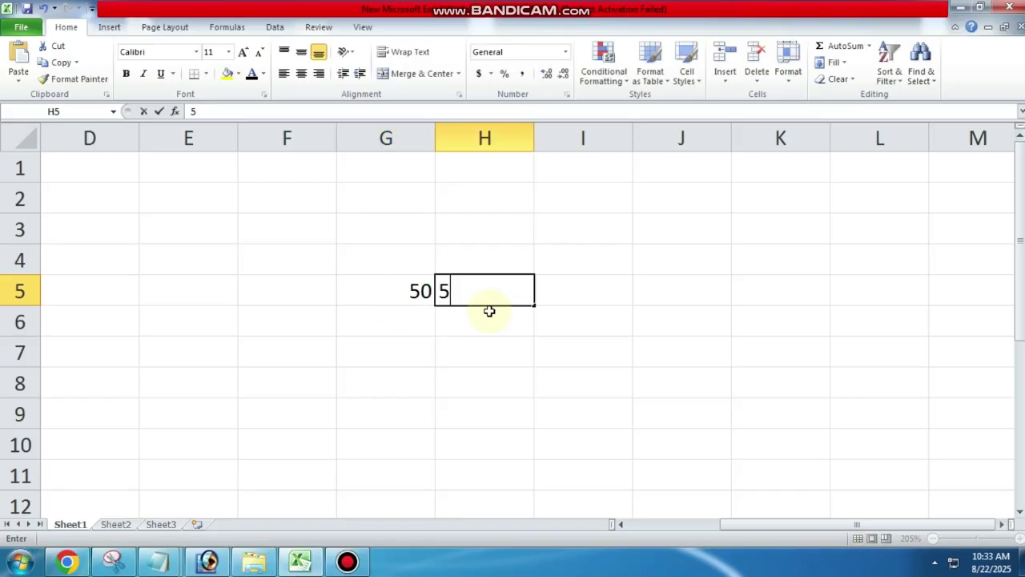
{"action": "left_click", "coordinate": [541, 353]}
Divide G5 by H5 by entering the formula =G5/H5 in H6.
{"action": "left_click", "coordinate": [470, 325]}
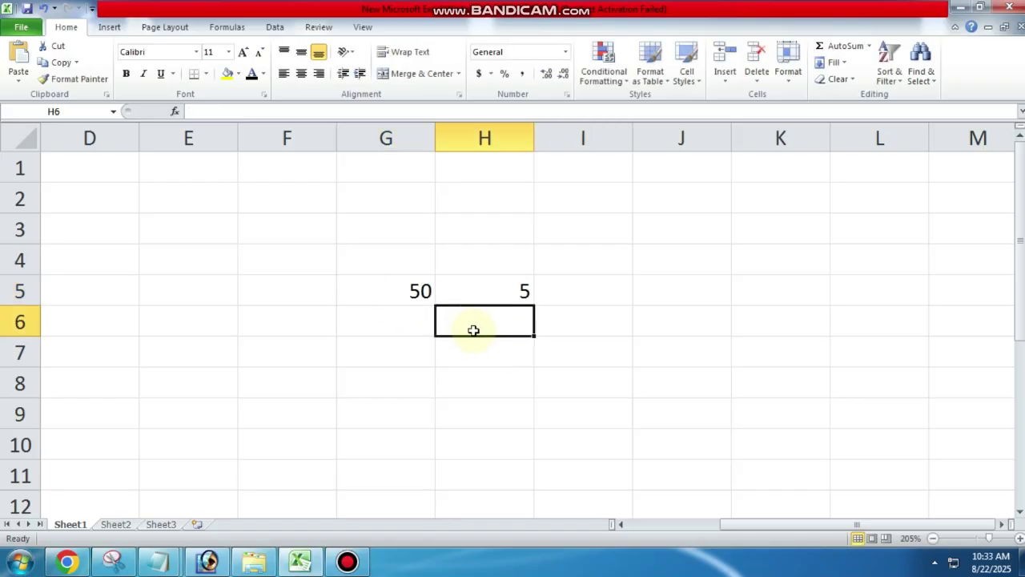
{"action": "type", "text": "="}
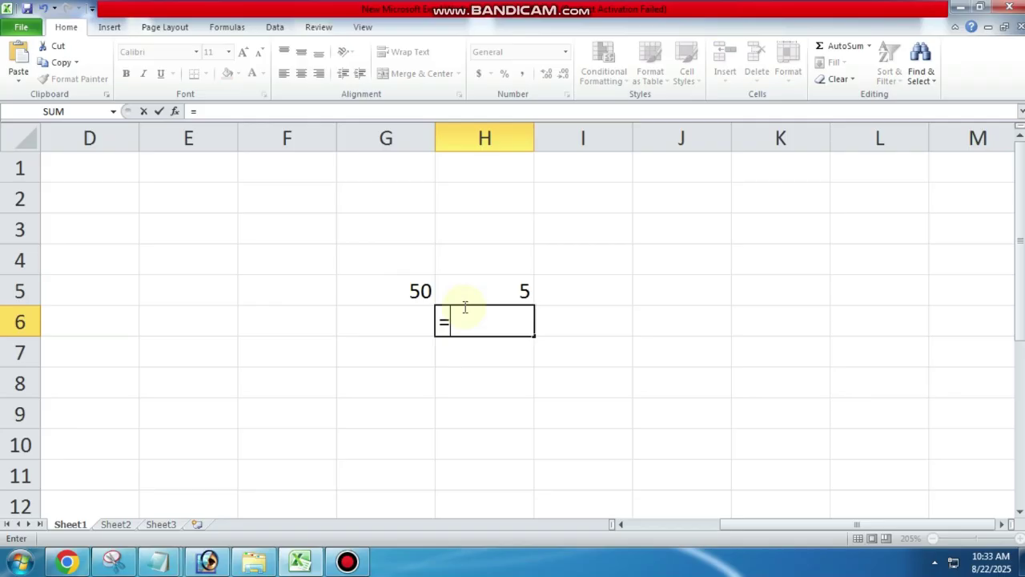
{"action": "left_click", "coordinate": [421, 291]}
{"action": "type", "text": "/"}
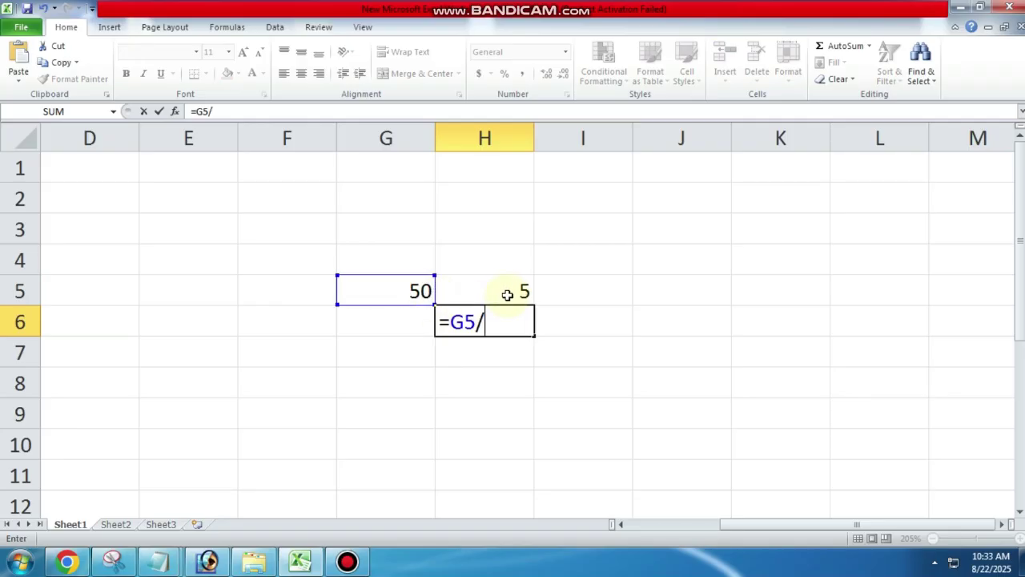
{"action": "left_click", "coordinate": [506, 292]}
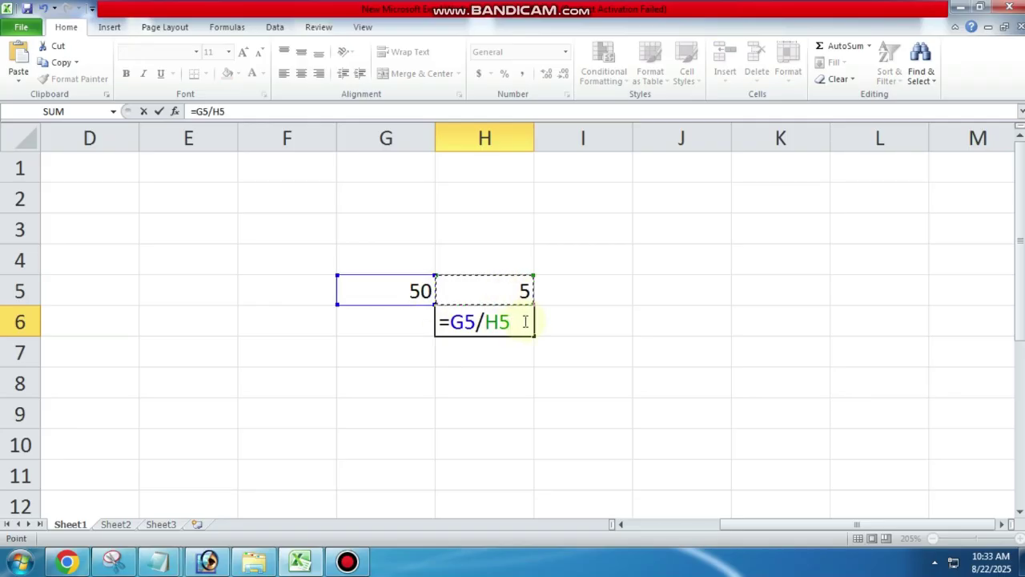
{"action": "key", "text": "Return"}
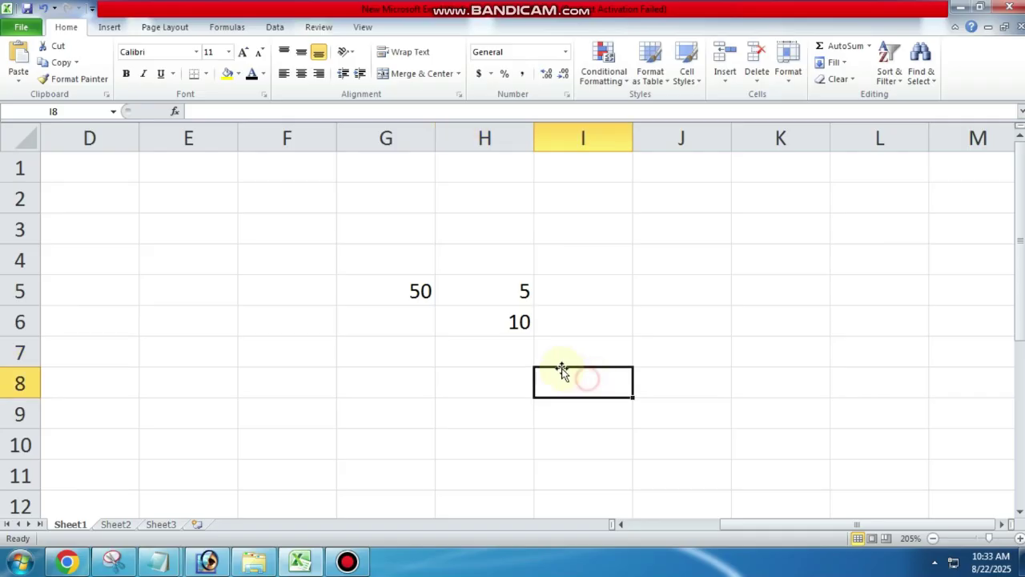
Remove the division formula from H6, leaving the cell empty.
{"action": "left_click", "coordinate": [520, 324]}
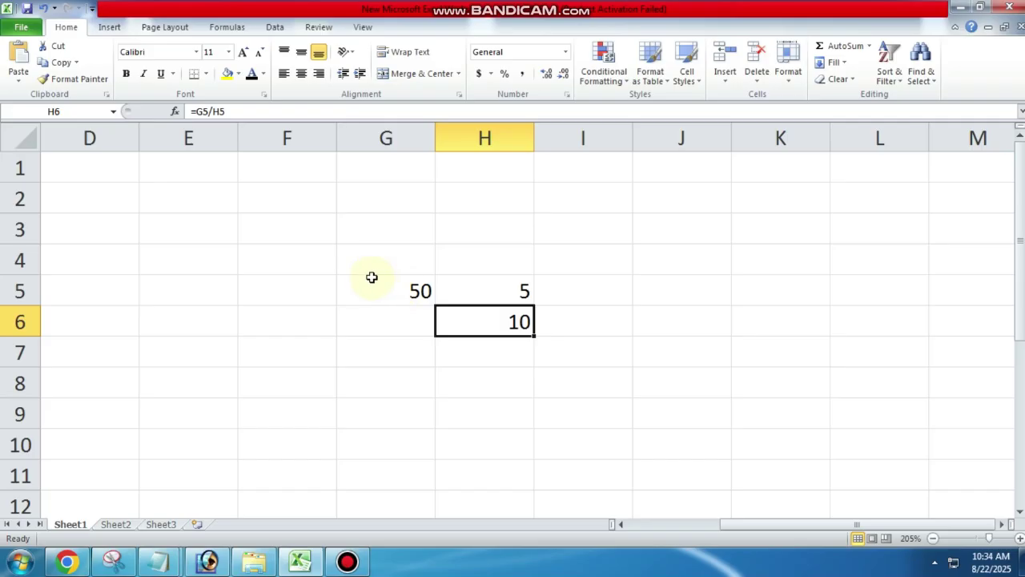
{"action": "left_click", "coordinate": [232, 112]}
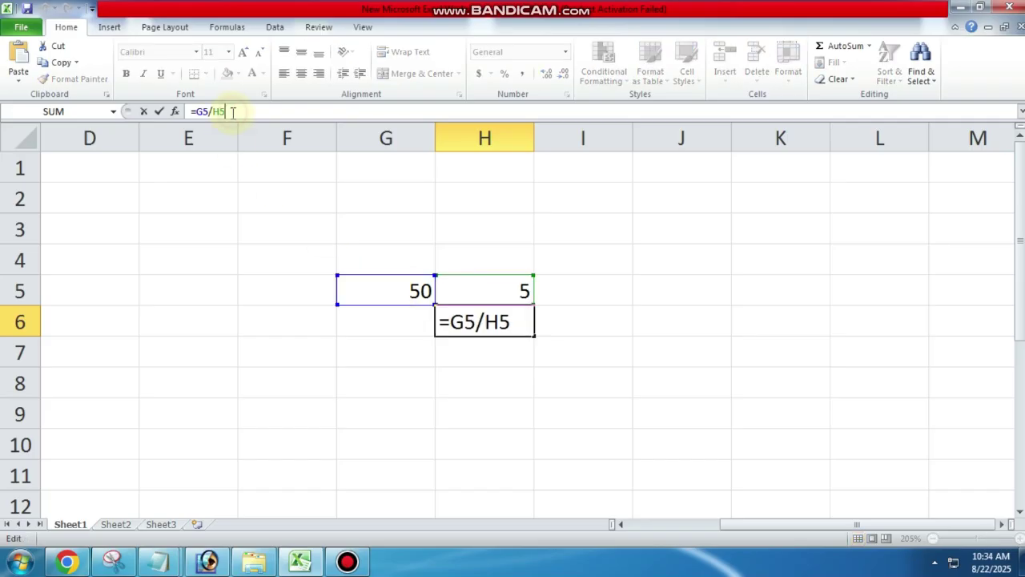
{"action": "key", "text": "BackSpace"}
{"action": "key", "text": "BackSpace"}
{"action": "key", "text": "BackSpace"}
{"action": "key", "text": "BackSpace"}
{"action": "key", "text": "BackSpace"}
{"action": "key", "text": "BackSpace"}
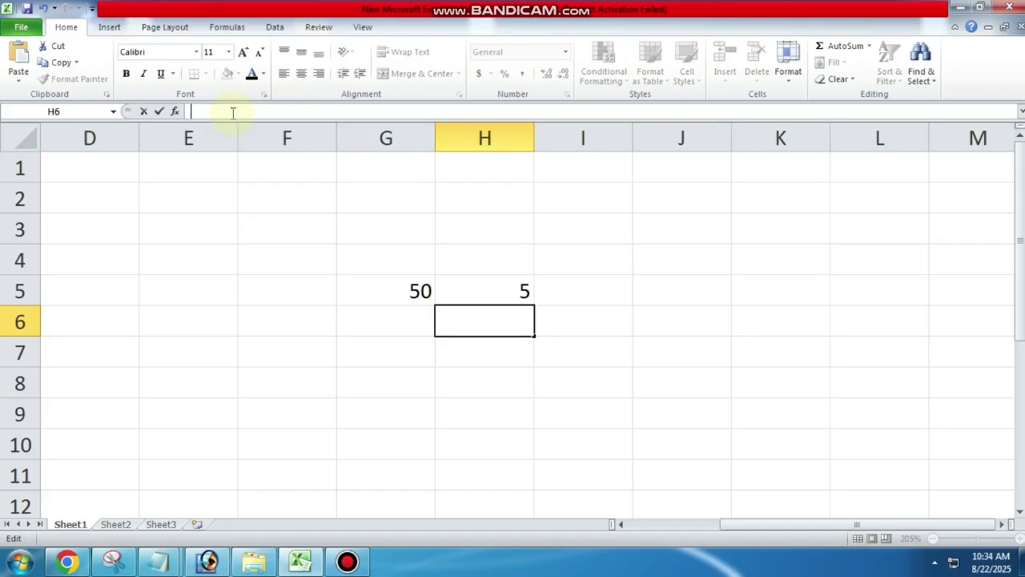
{"action": "left_click", "coordinate": [371, 362]}
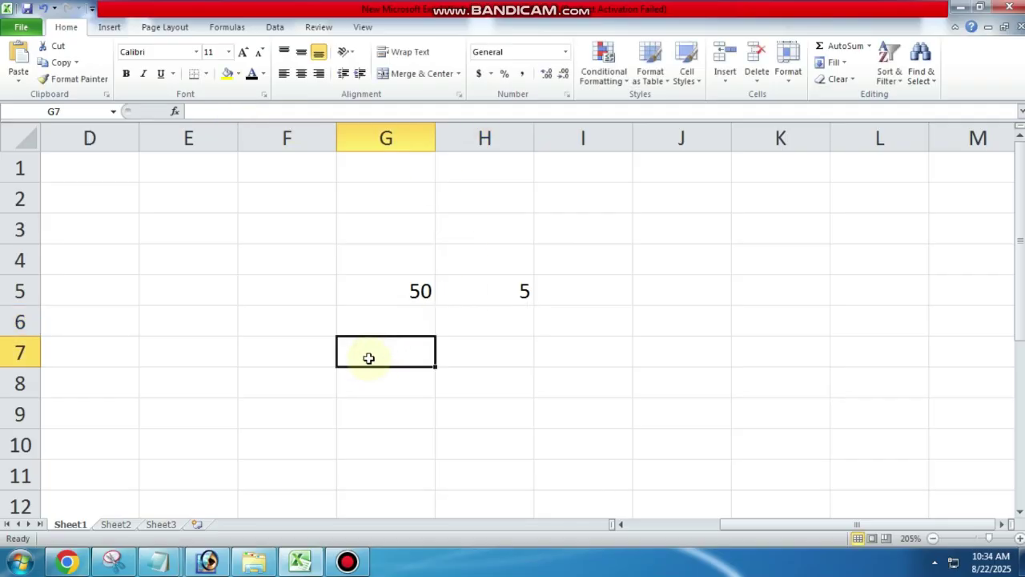
Clear the contents of G4:I6, removing the sample numbers in row 5.
{"action": "left_click_drag", "start_coordinate": [392, 270], "coordinate": [570, 316]}
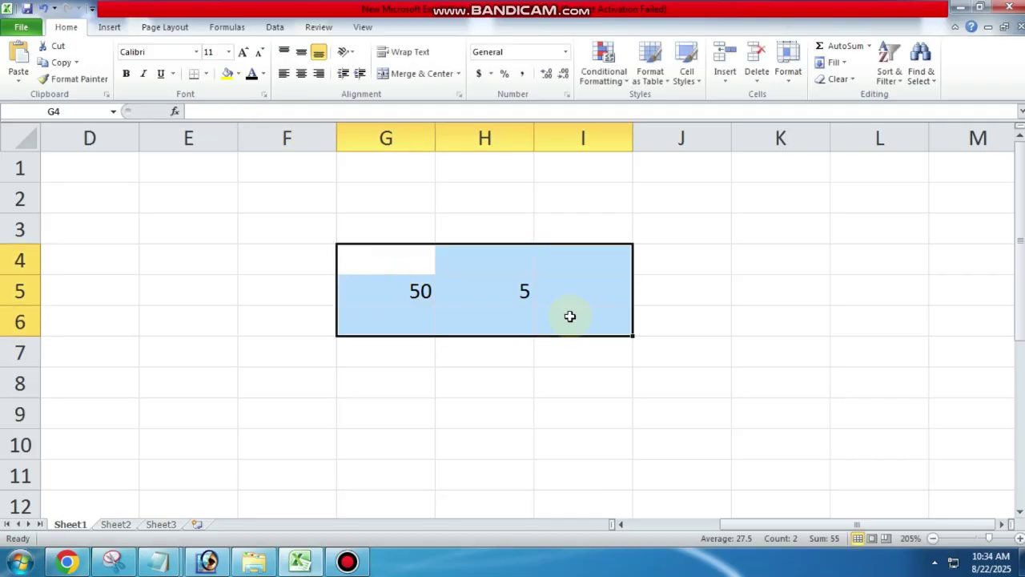
{"action": "key", "text": "Delete"}
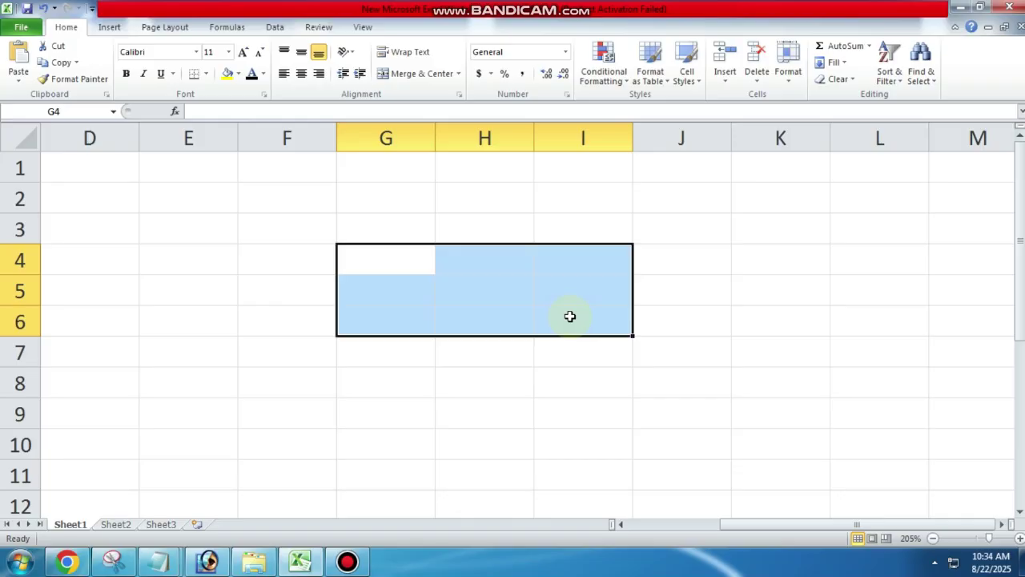
{"action": "left_click", "coordinate": [280, 332]}
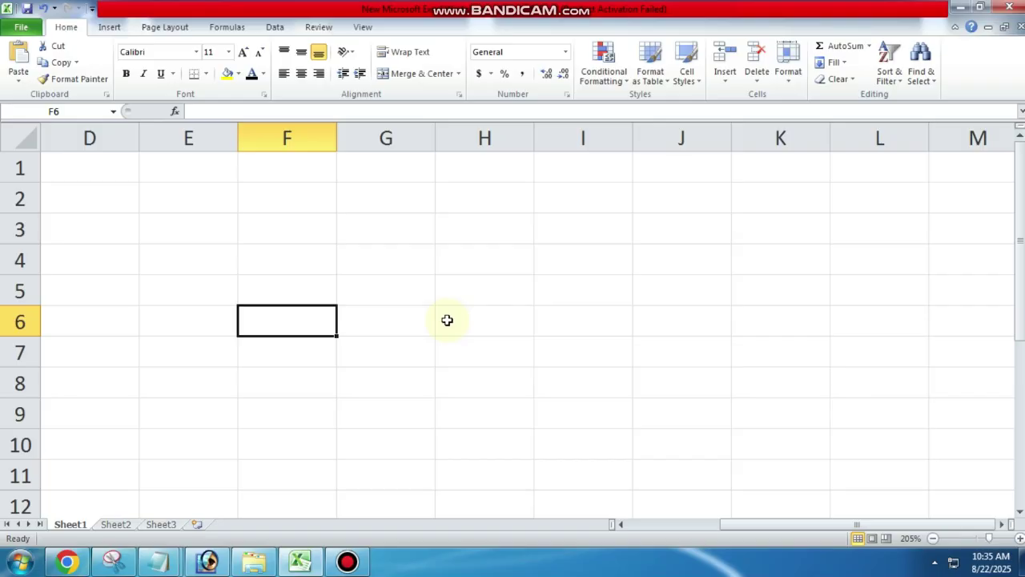
Examine how columns, rows and single cells are addressed, highlighting column F and row 2, and look at the formula bar.
{"action": "left_click", "coordinate": [287, 136]}
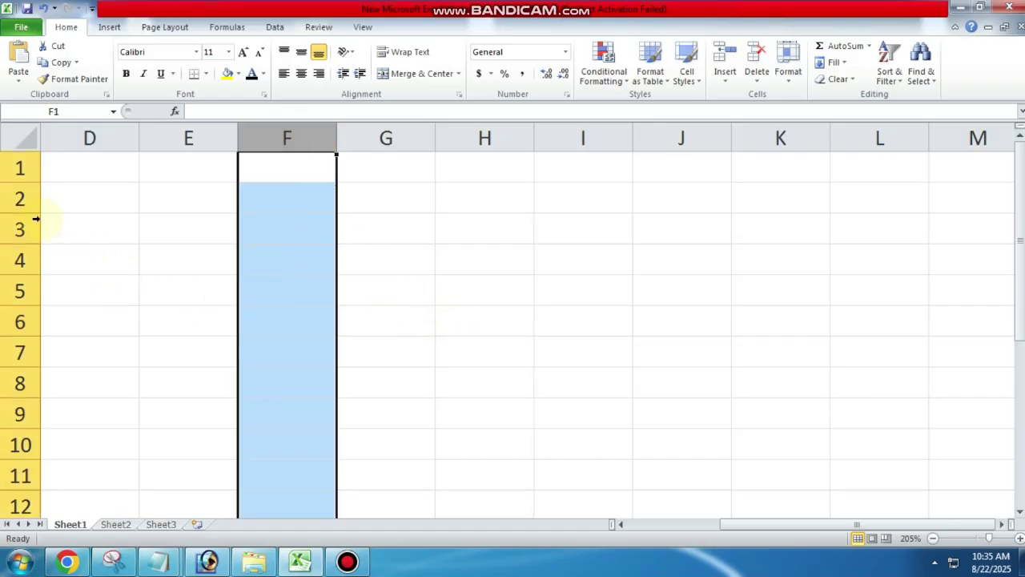
{"action": "left_click", "coordinate": [14, 200]}
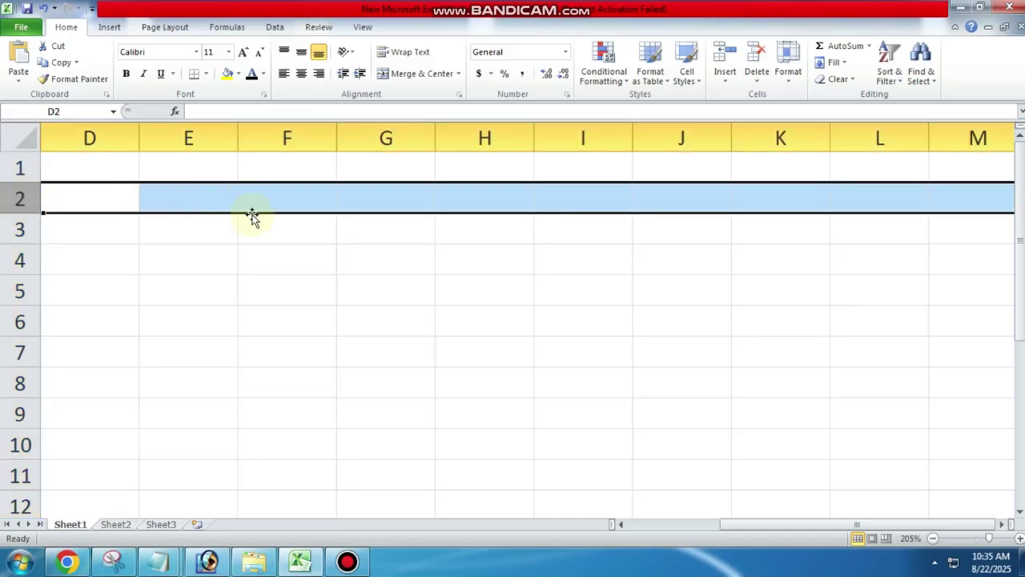
{"action": "left_click", "coordinate": [274, 280]}
{"action": "left_click", "coordinate": [383, 303]}
{"action": "left_click", "coordinate": [356, 257]}
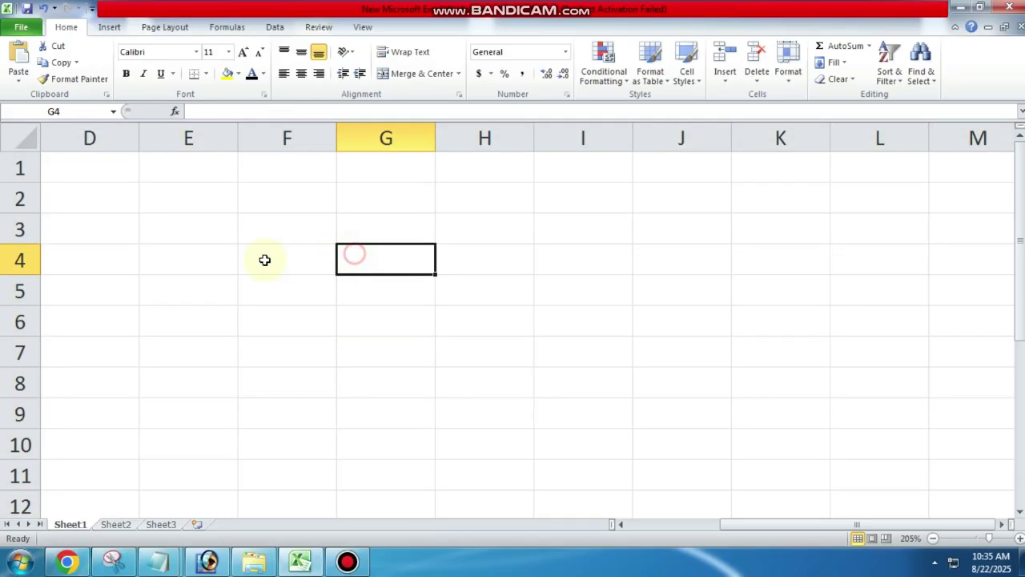
{"action": "left_click", "coordinate": [254, 259]}
{"action": "left_click", "coordinate": [287, 343]}
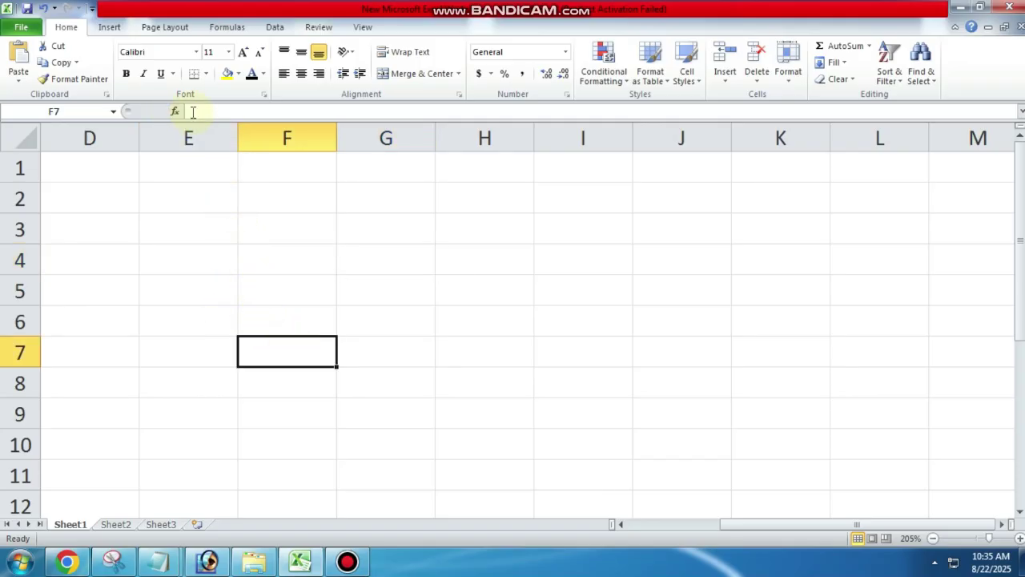
{"action": "left_click", "coordinate": [233, 110]}
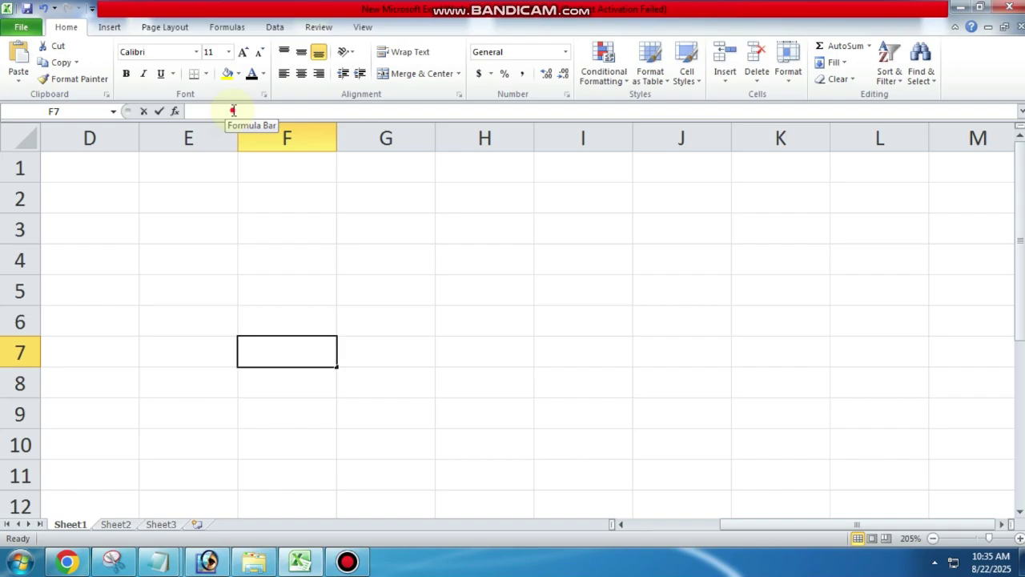
{"action": "left_click", "coordinate": [269, 263]}
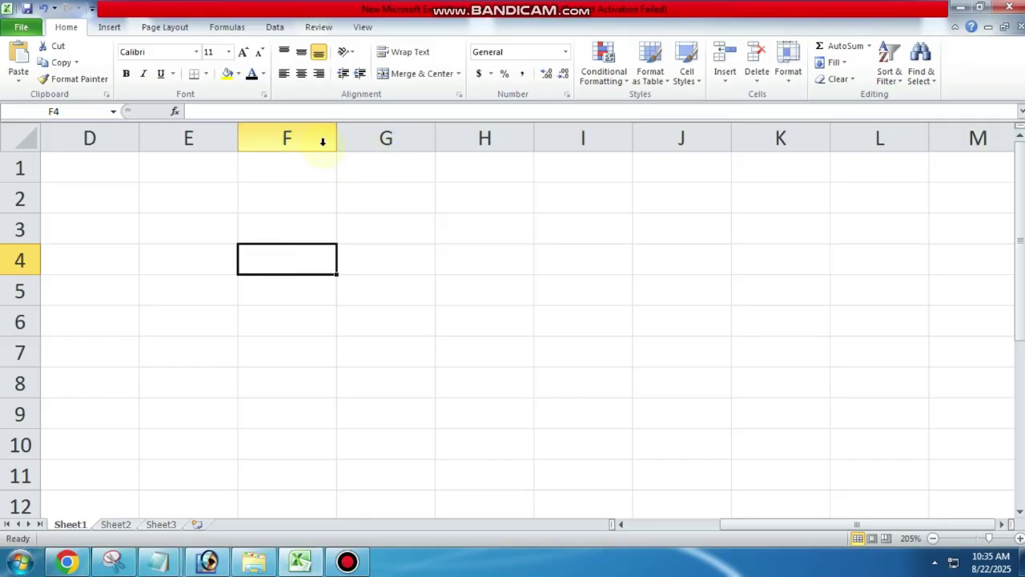
{"action": "left_click", "coordinate": [260, 323]}
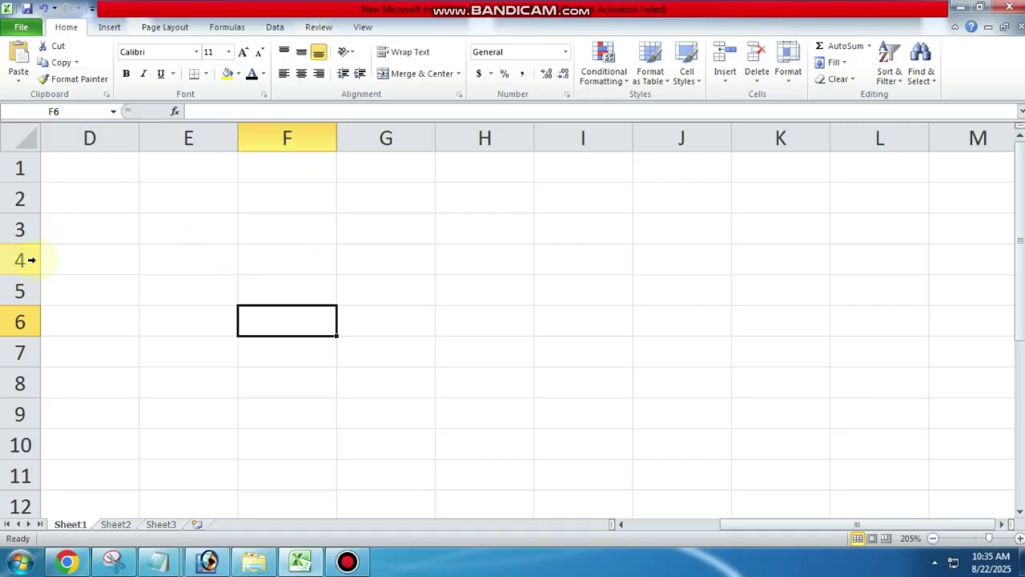
{"action": "left_click", "coordinate": [290, 232]}
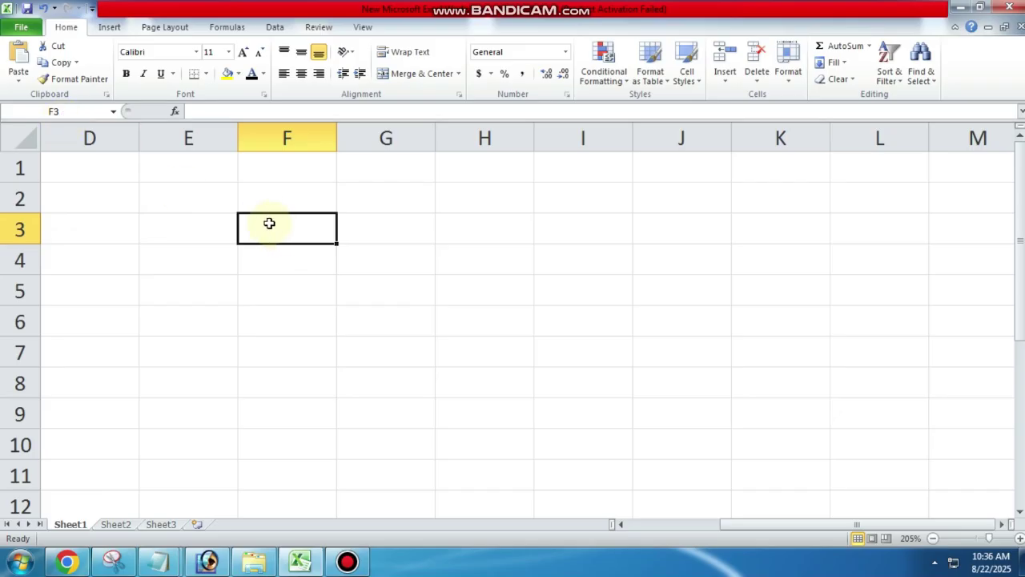
{"action": "left_click", "coordinate": [453, 216]}
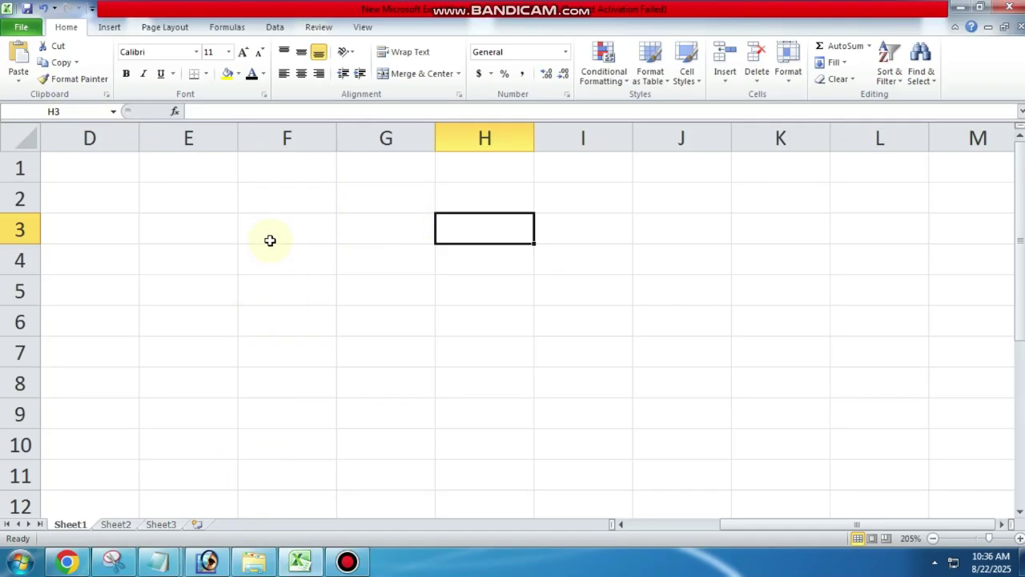
Enter 10 in F4 and 5 in G4 as the first row of new sample numbers.
{"action": "left_click", "coordinate": [267, 265]}
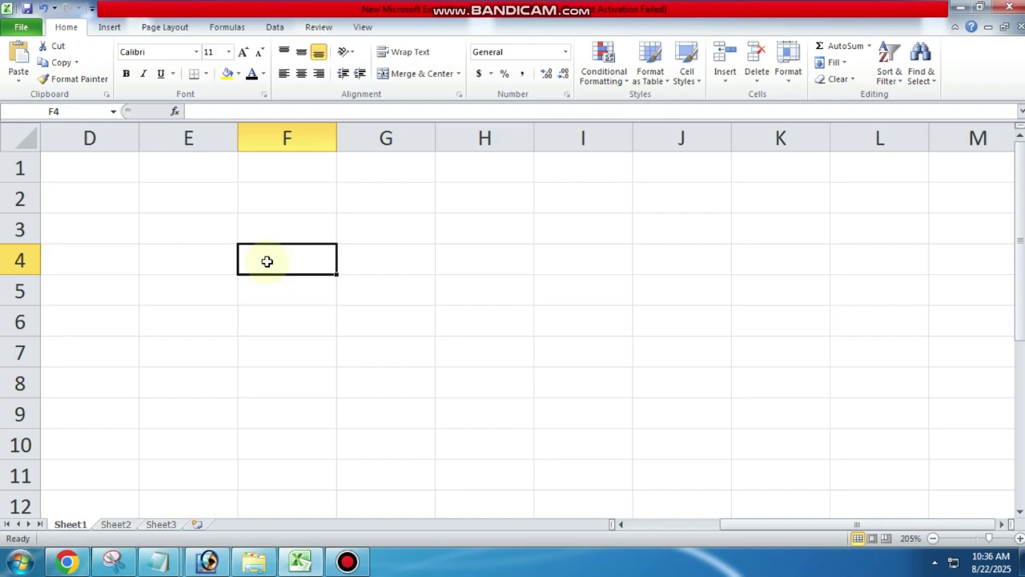
{"action": "type", "text": "10"}
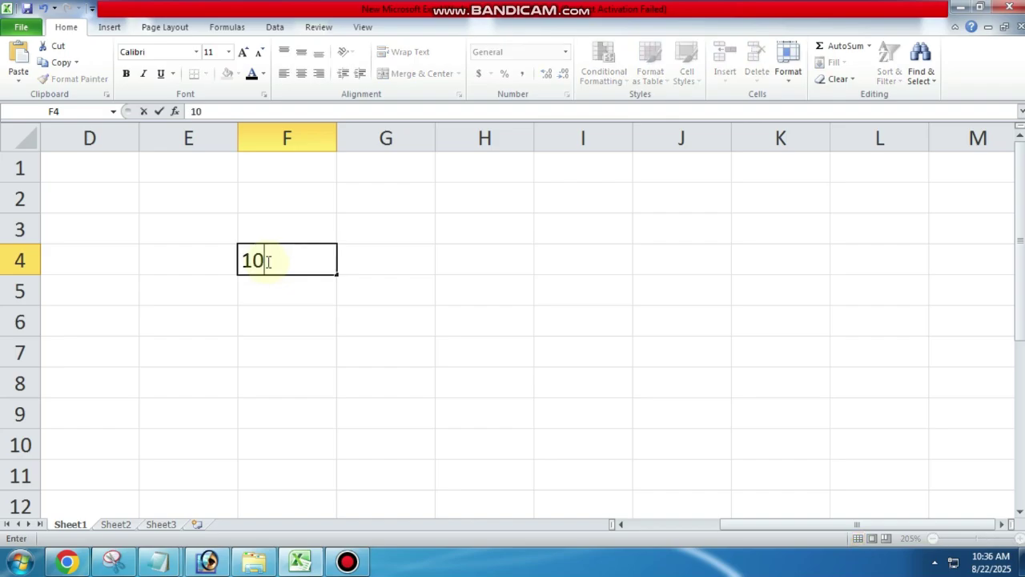
{"action": "left_click", "coordinate": [270, 344]}
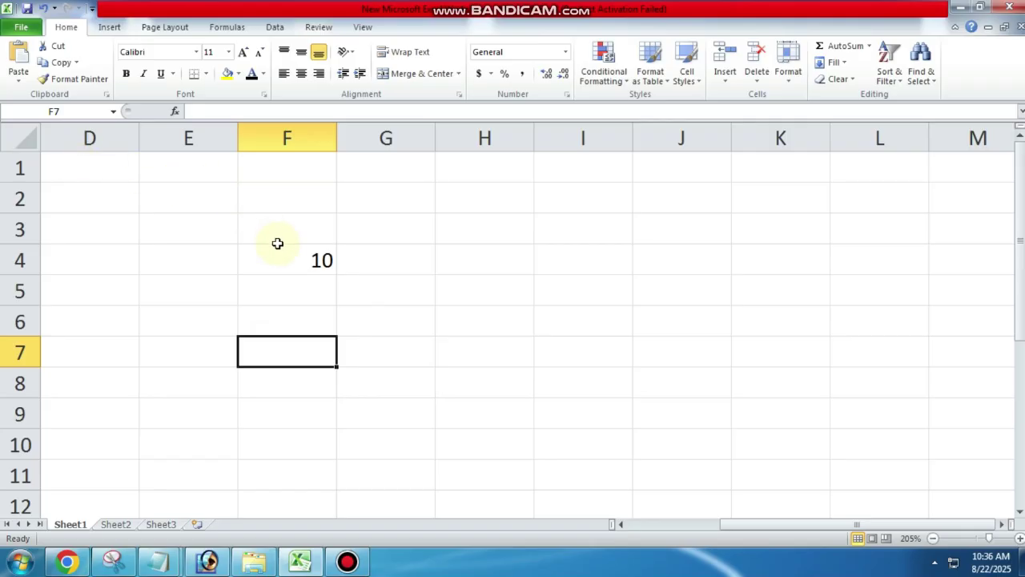
{"action": "left_click", "coordinate": [301, 262]}
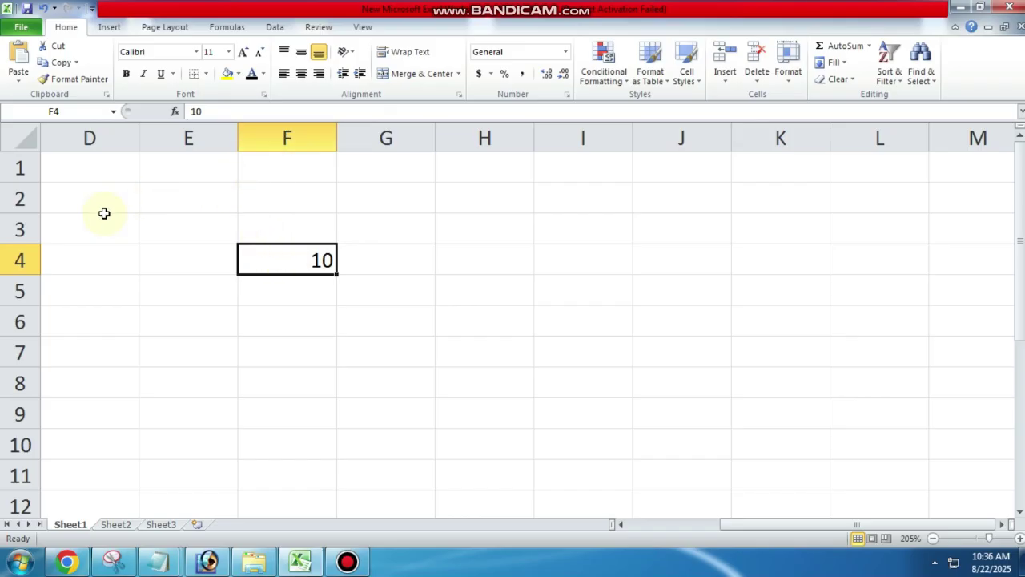
{"action": "left_click", "coordinate": [460, 457]}
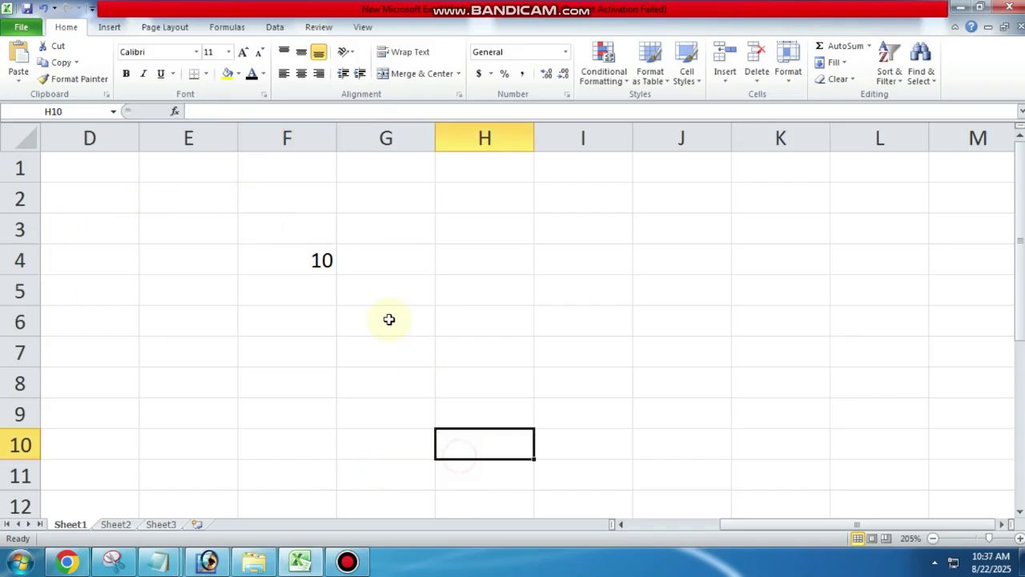
{"action": "left_click", "coordinate": [389, 264]}
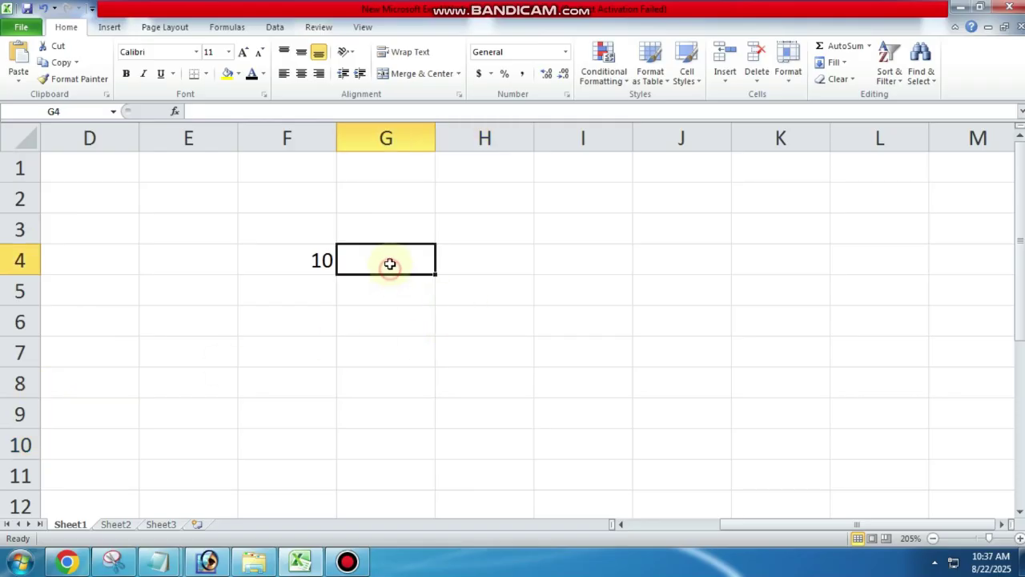
{"action": "type", "text": "5"}
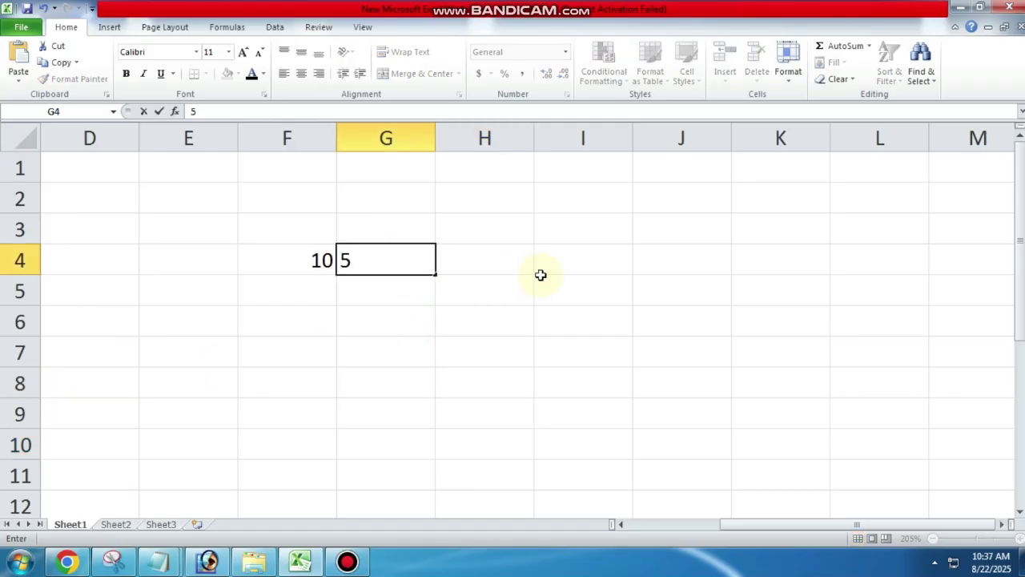
{"action": "key", "text": "Tab"}
Fill two more rows of sample numbers: 6 in F5, 5 in G5, 4 in F6 and 9 in G6.
{"action": "key", "text": "Down"}
{"action": "key", "text": "Left"}
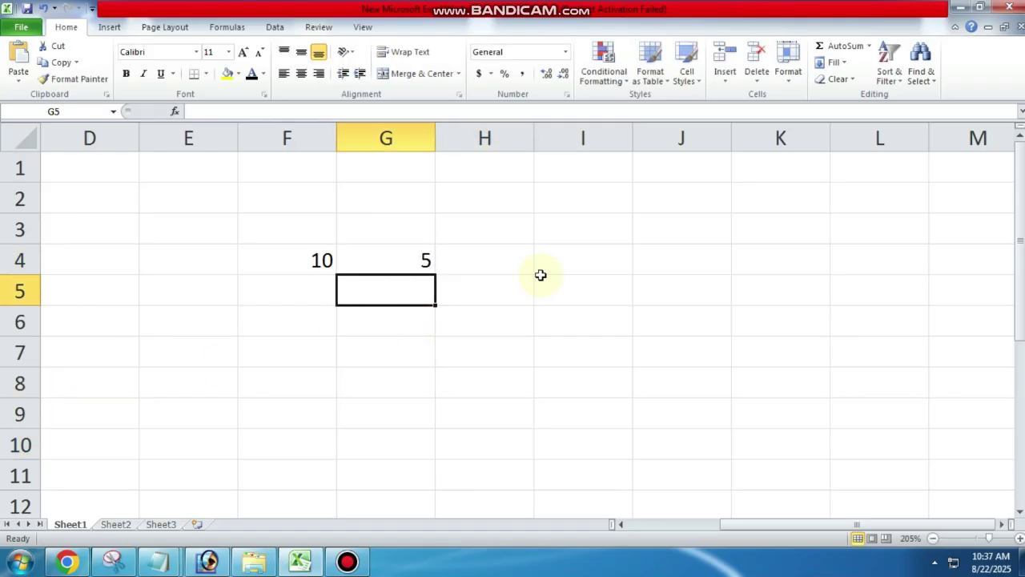
{"action": "type", "text": "5"}
{"action": "key", "text": "Left"}
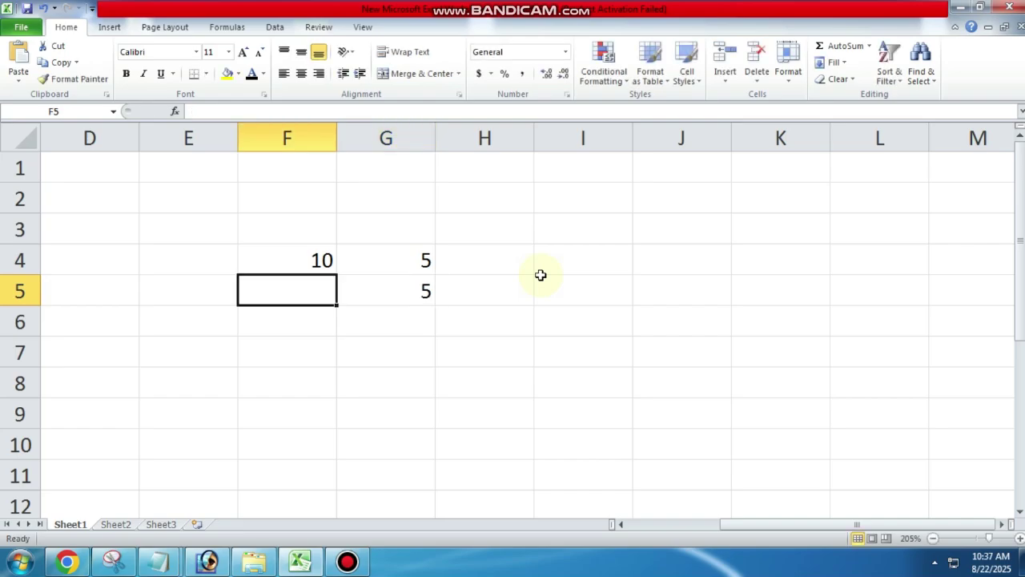
{"action": "type", "text": "6"}
{"action": "key", "text": "Return"}
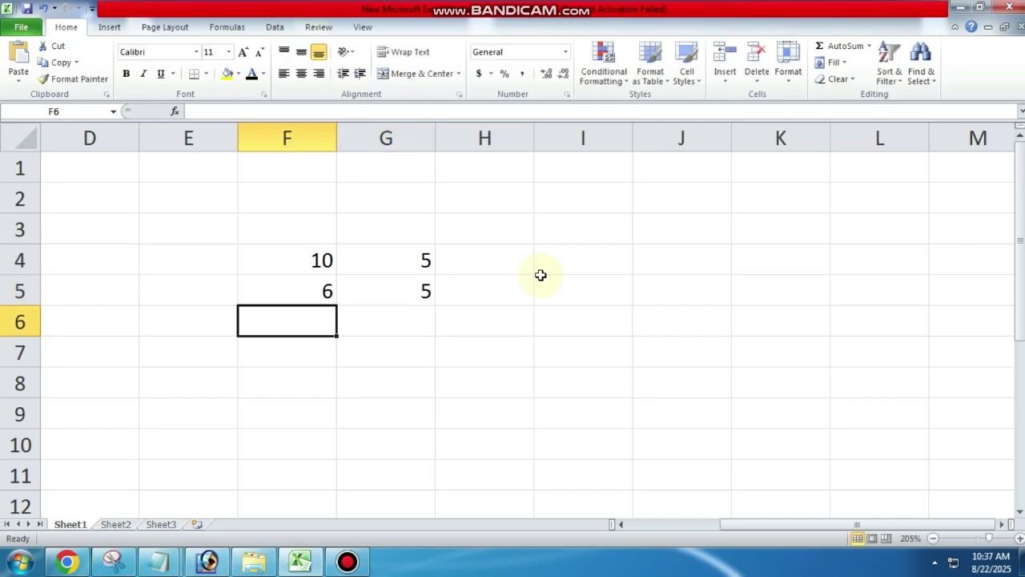
{"action": "type", "text": "4"}
{"action": "key", "text": "Right"}
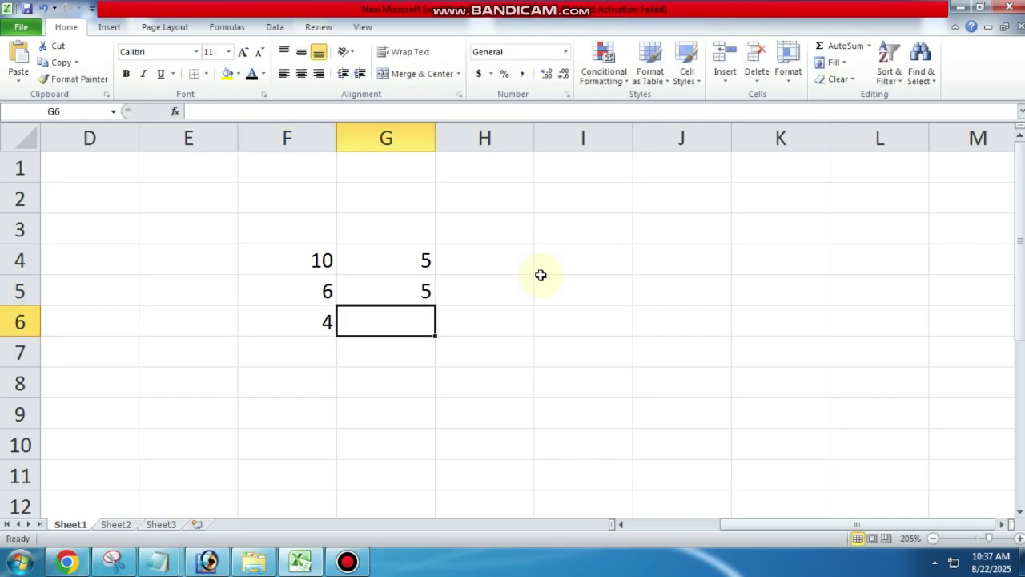
{"action": "type", "text": "9"}
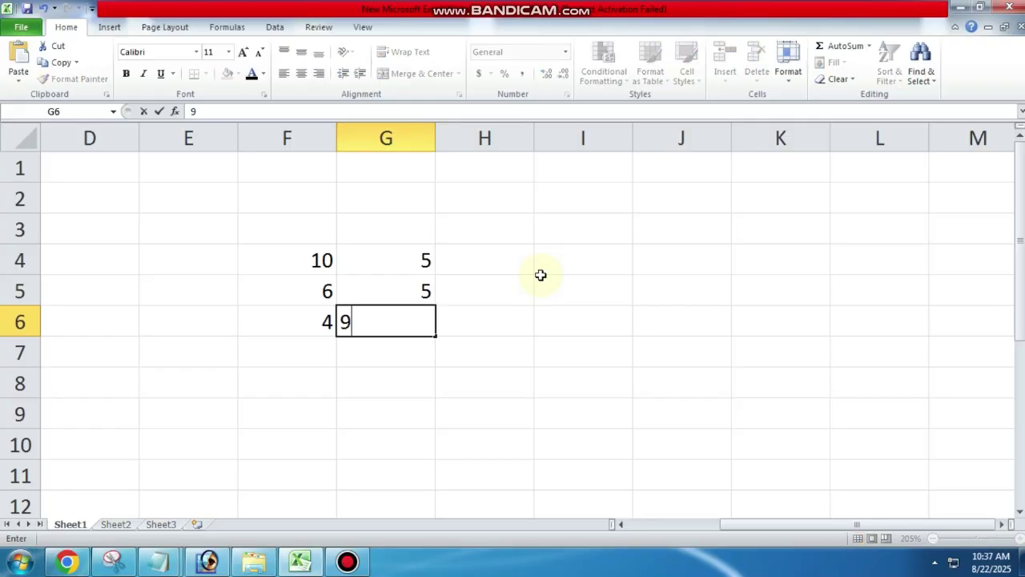
{"action": "left_click", "coordinate": [501, 374]}
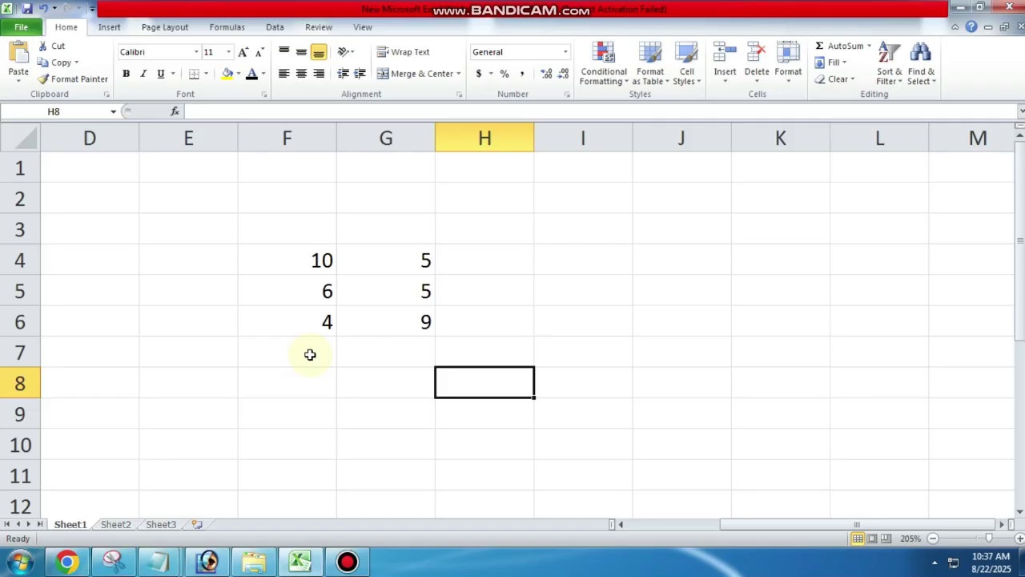
Enter the addition formula =F4+G4+F5+G5+G6 in cell F7, building it from cell references.
{"action": "left_click", "coordinate": [310, 354]}
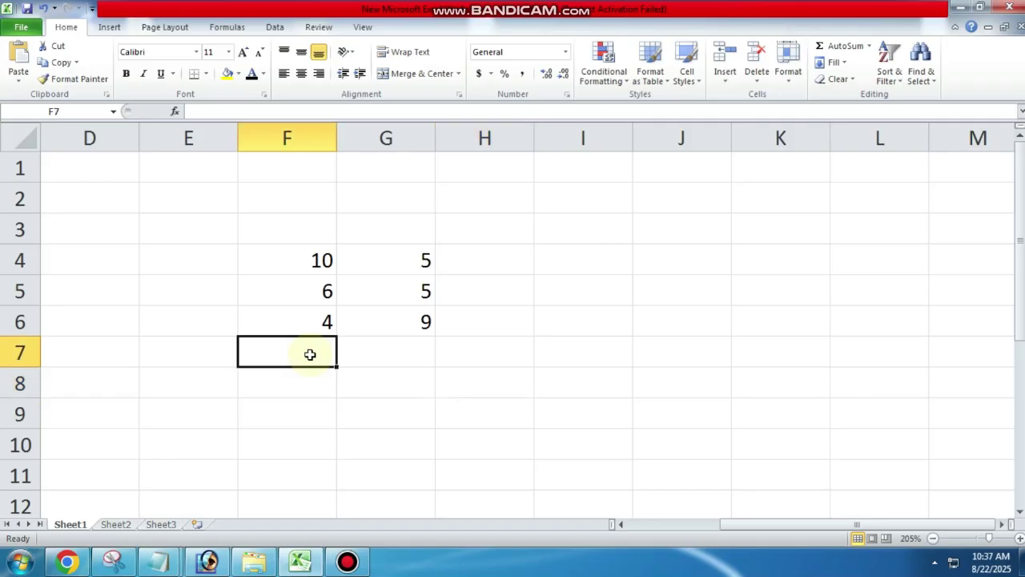
{"action": "type", "text": "="}
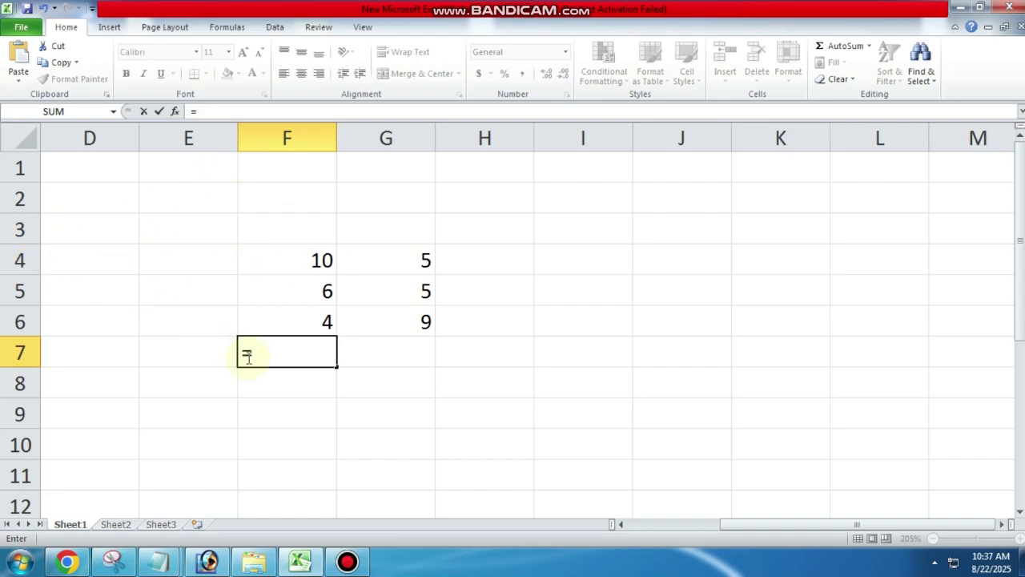
{"action": "left_click", "coordinate": [313, 258]}
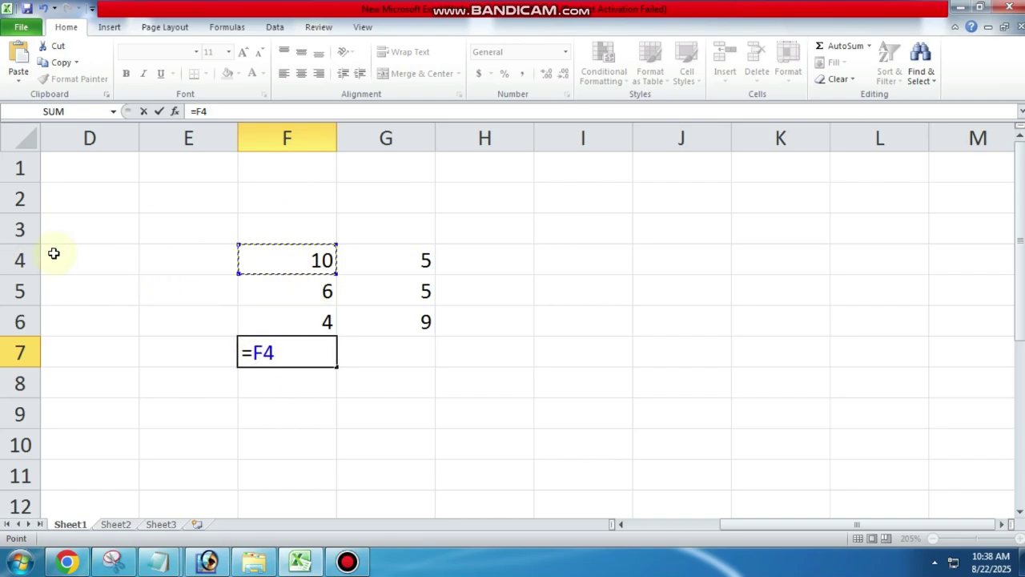
{"action": "type", "text": "+"}
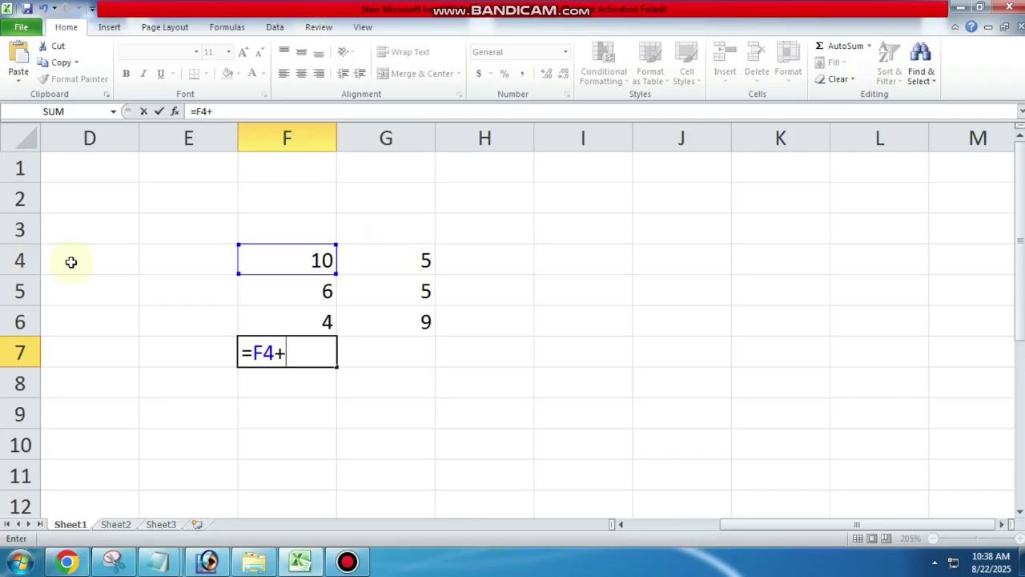
{"action": "left_click", "coordinate": [423, 261]}
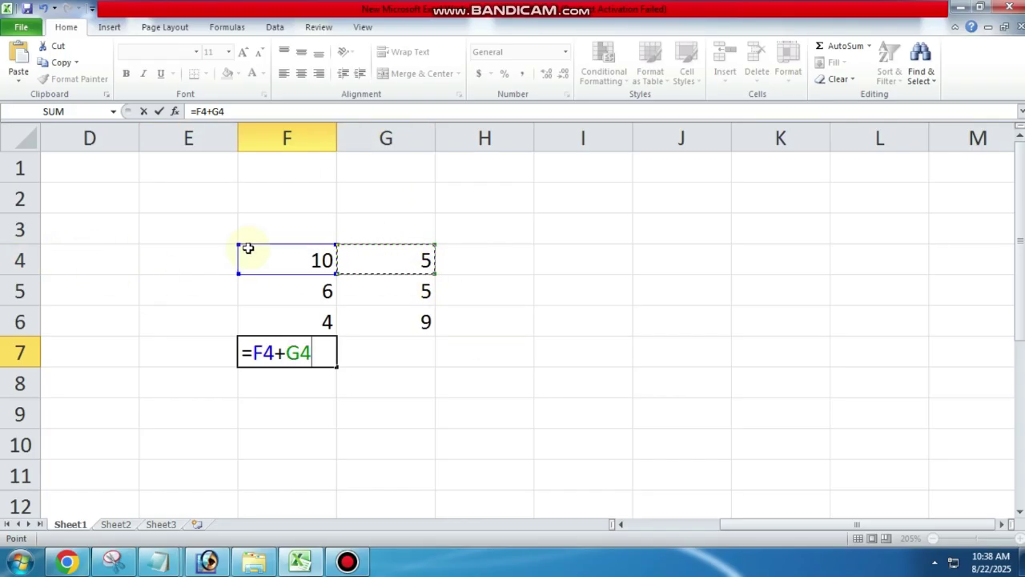
{"action": "type", "text": "+"}
{"action": "left_click", "coordinate": [295, 292]}
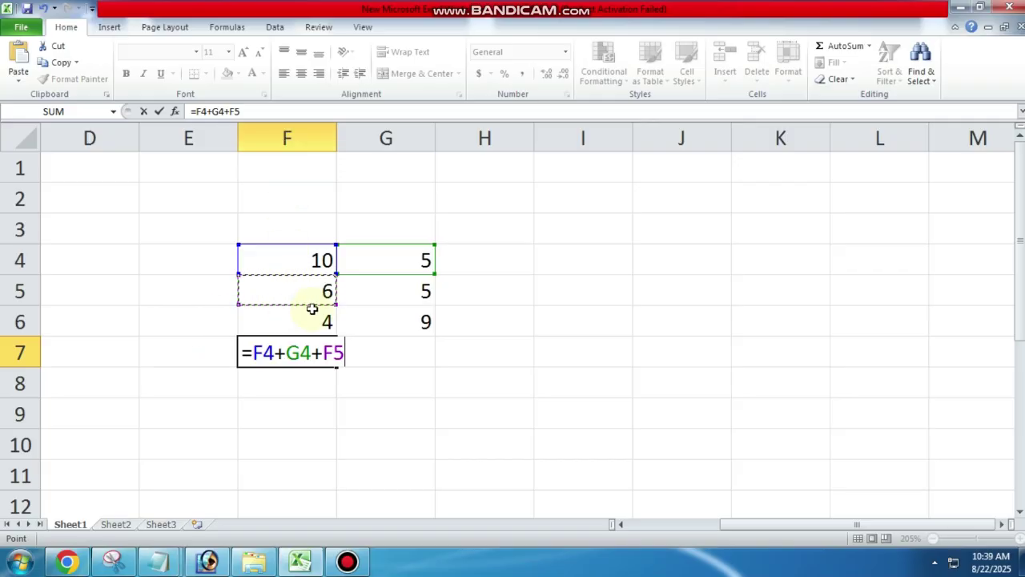
{"action": "type", "text": "+"}
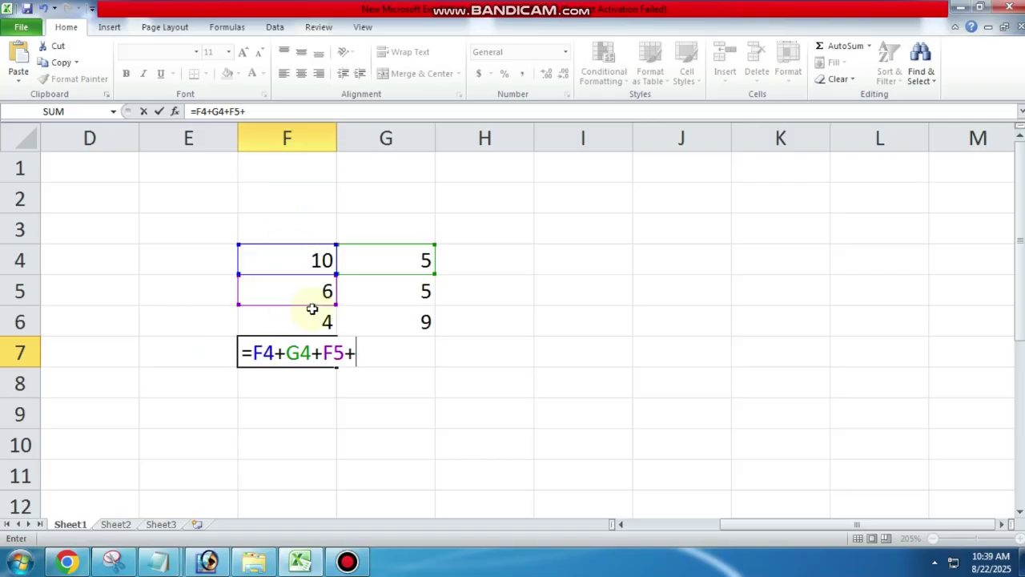
{"action": "left_click", "coordinate": [398, 290]}
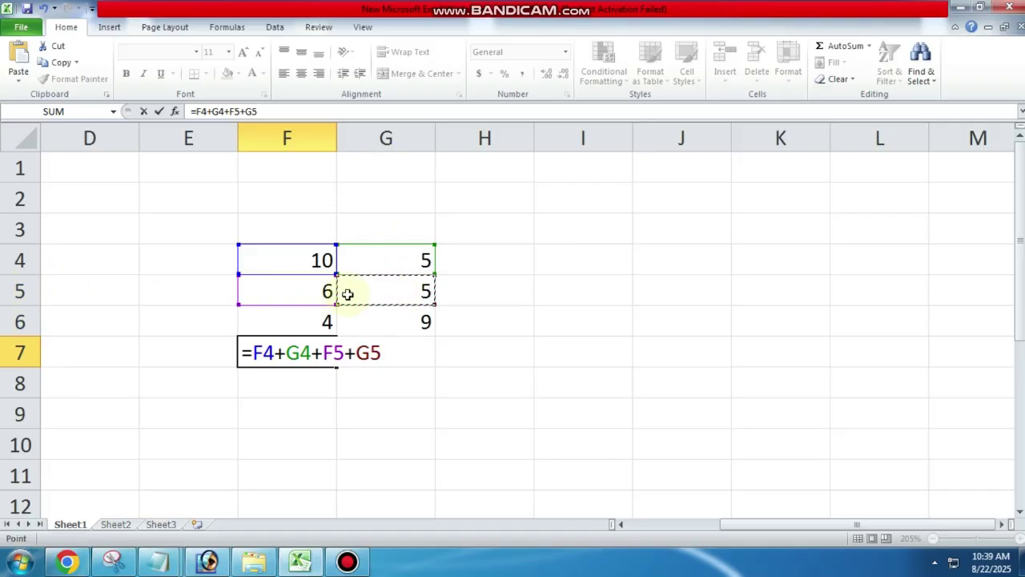
{"action": "type", "text": "+"}
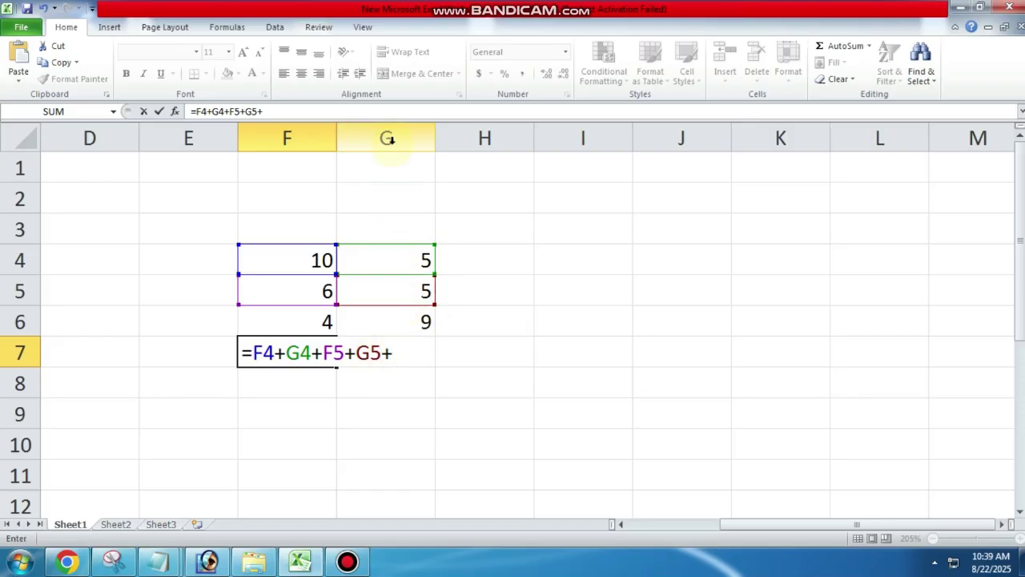
{"action": "left_click", "coordinate": [402, 320]}
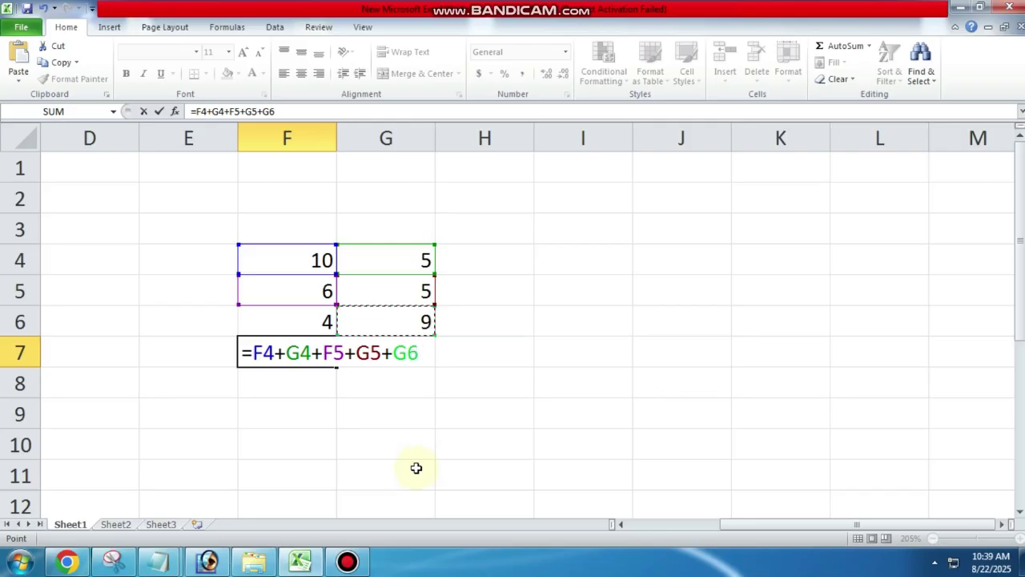
{"action": "key", "text": "Return"}
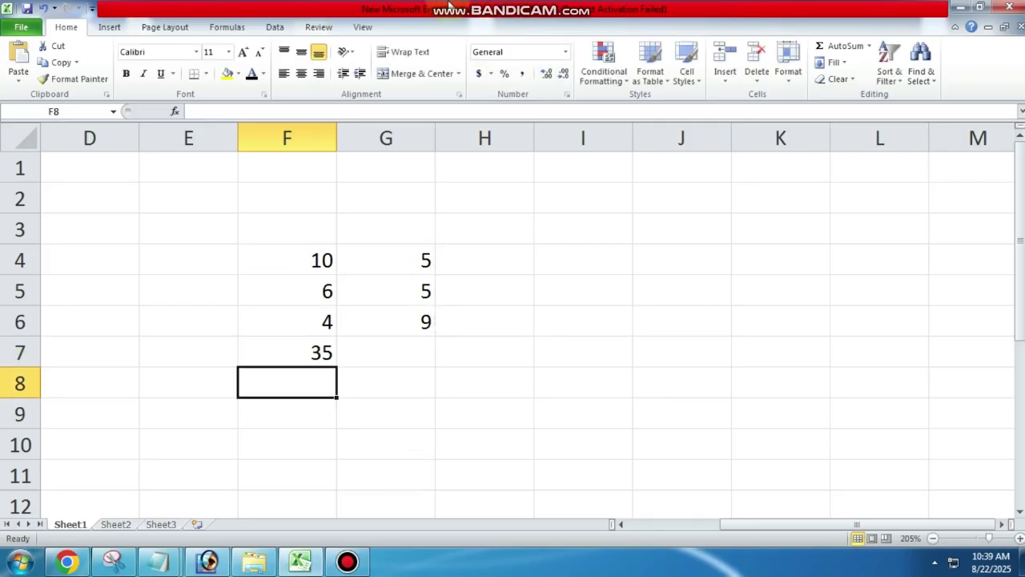
Review the numbers in F4:G6 against the total in F7, and change that total's font color to red.
{"action": "left_click", "coordinate": [295, 357]}
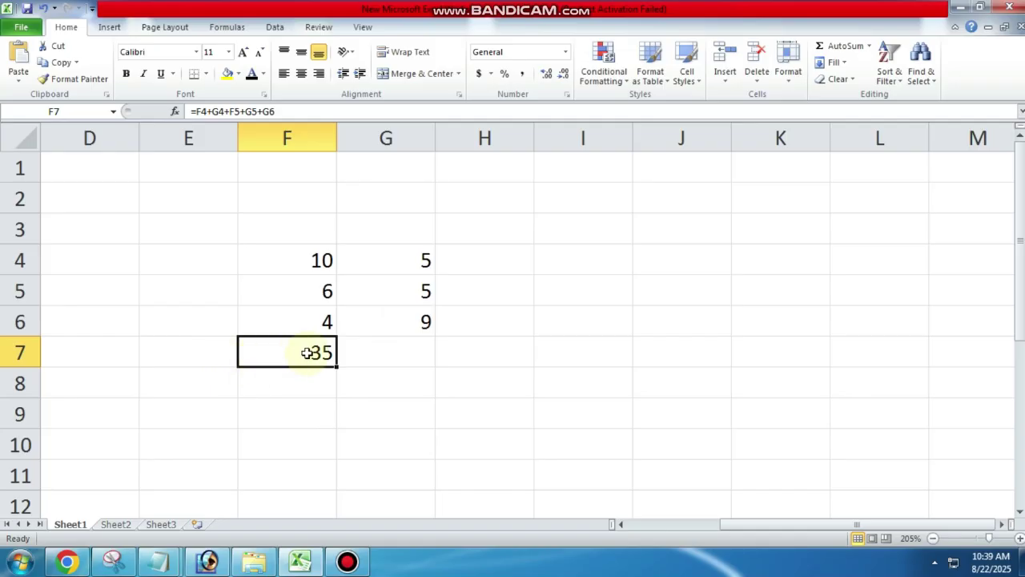
{"action": "left_click_drag", "start_coordinate": [320, 258], "coordinate": [412, 319]}
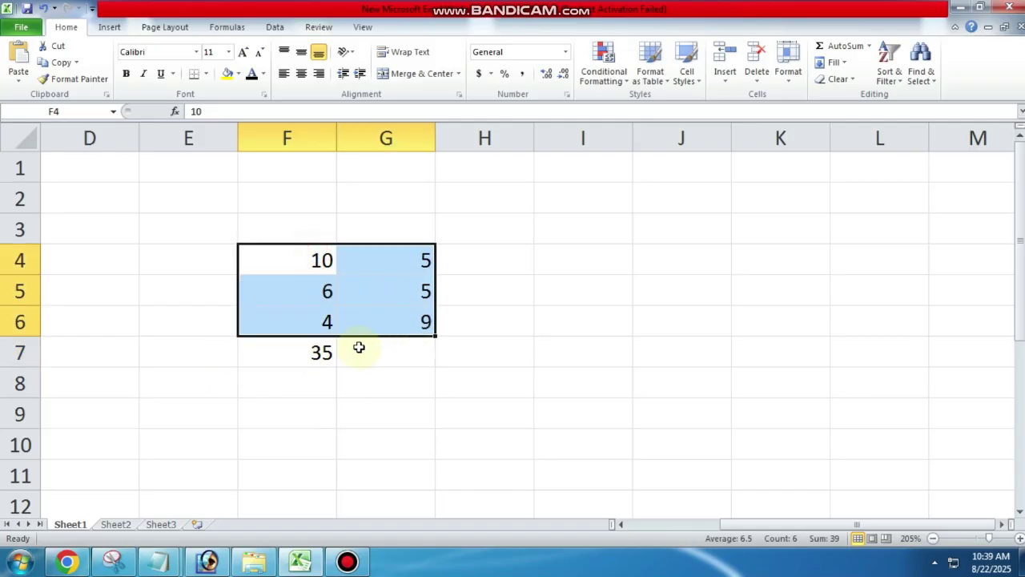
{"action": "left_click", "coordinate": [320, 353]}
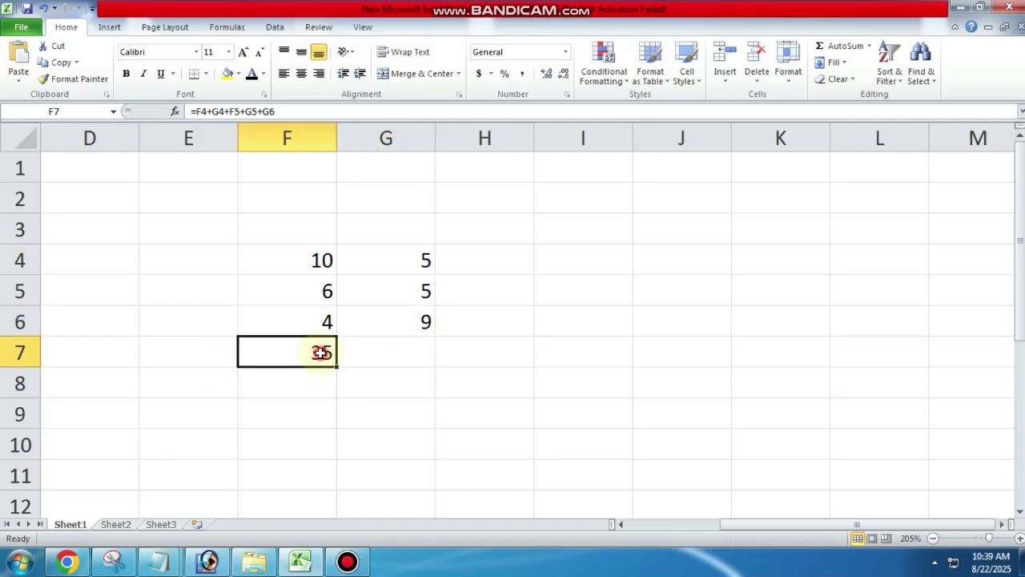
{"action": "left_click", "coordinate": [262, 73]}
{"action": "left_click", "coordinate": [264, 202]}
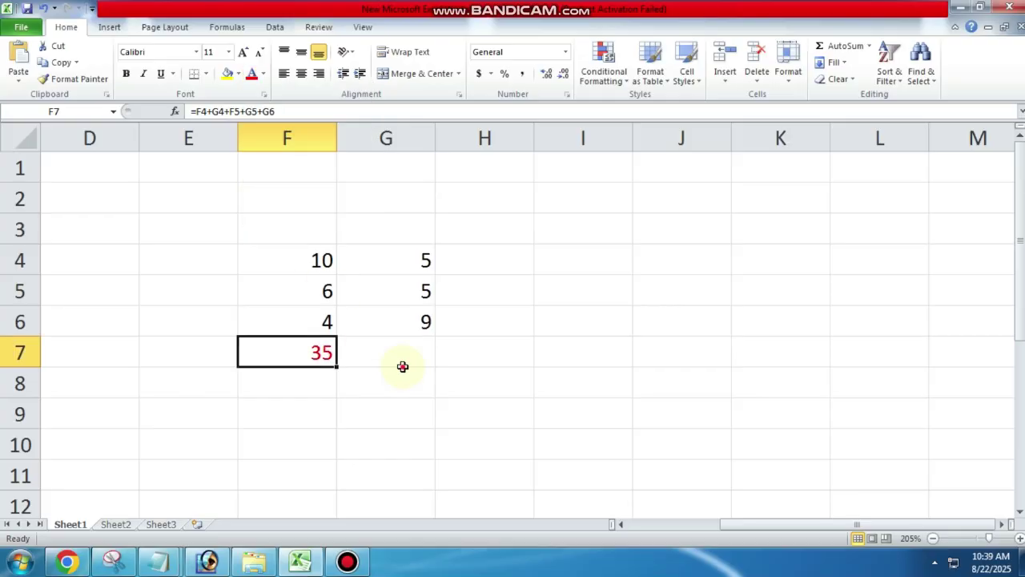
{"action": "left_click", "coordinate": [403, 362]}
{"action": "left_click", "coordinate": [327, 358]}
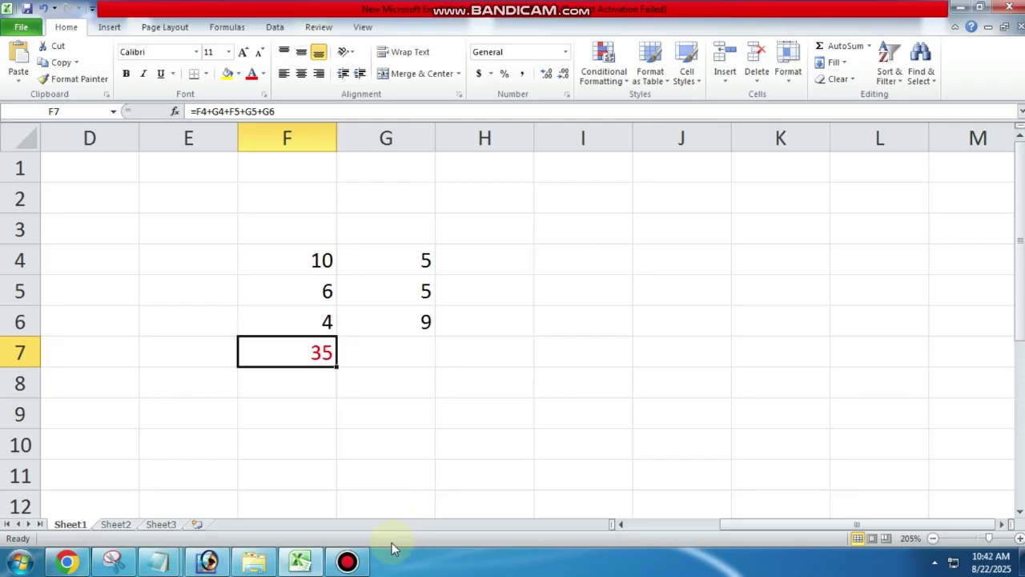
{"action": "mouse_move", "coordinate": [349, 563]}
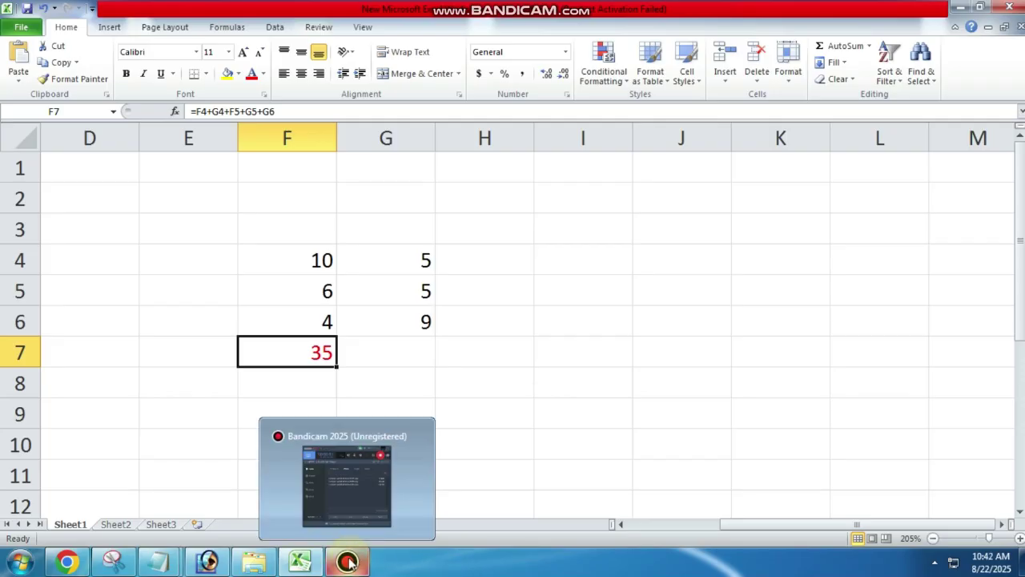
{"action": "left_click", "coordinate": [349, 564]}
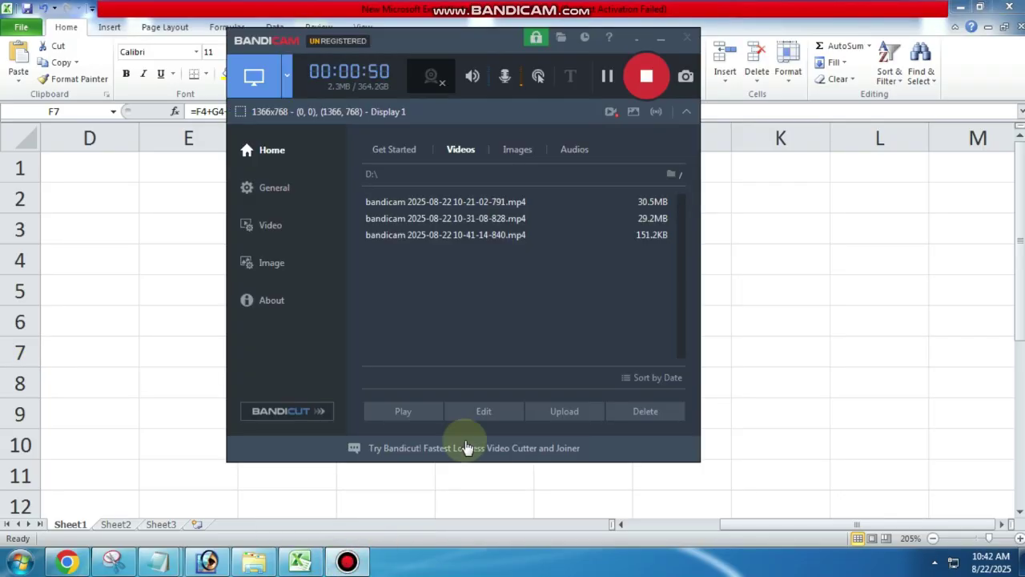